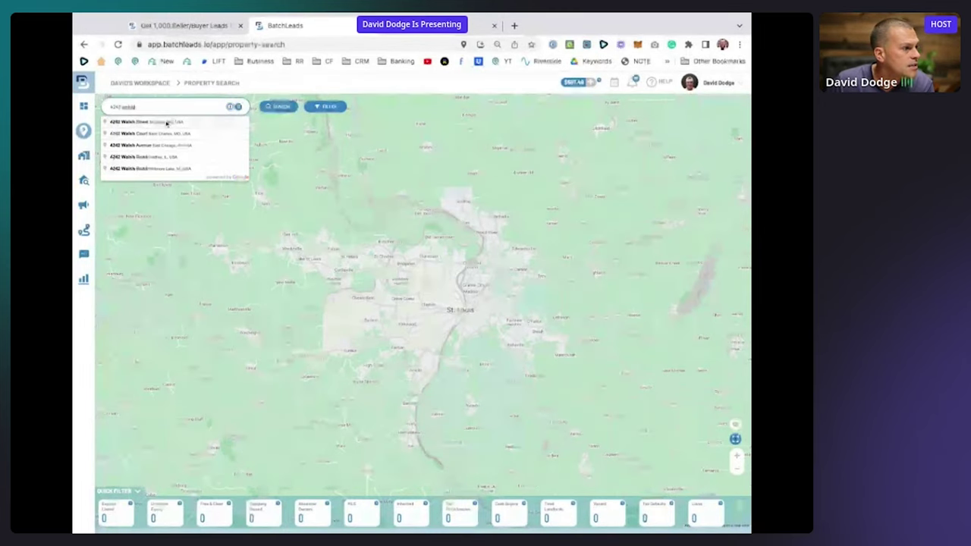
- Search for the suggested Walsh Street address in St. Louis, MO and open the matching property's details
click(167, 122)
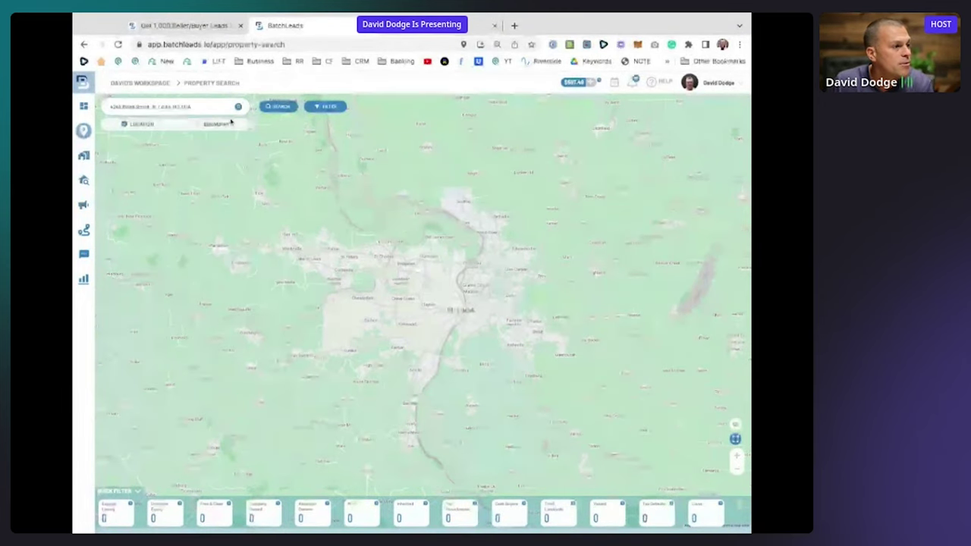
click(278, 107)
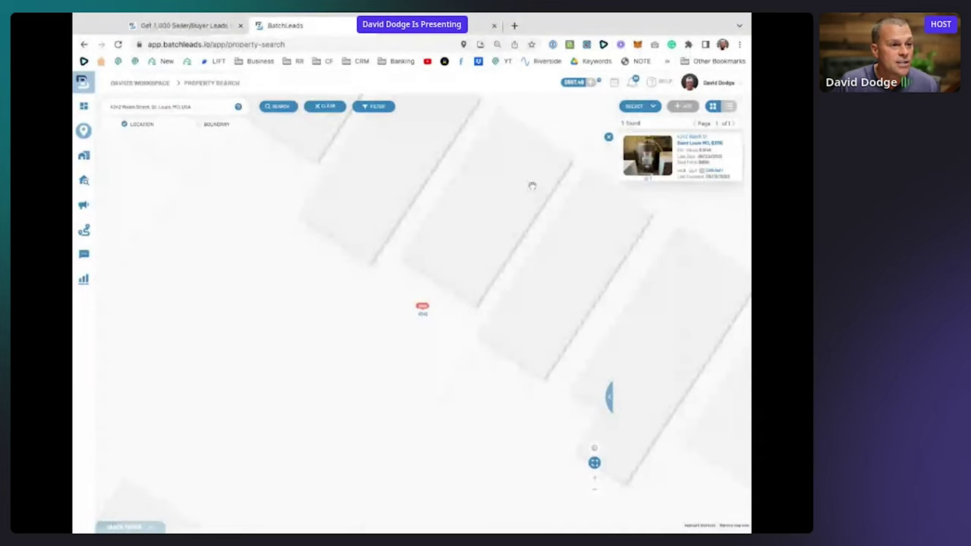
click(698, 144)
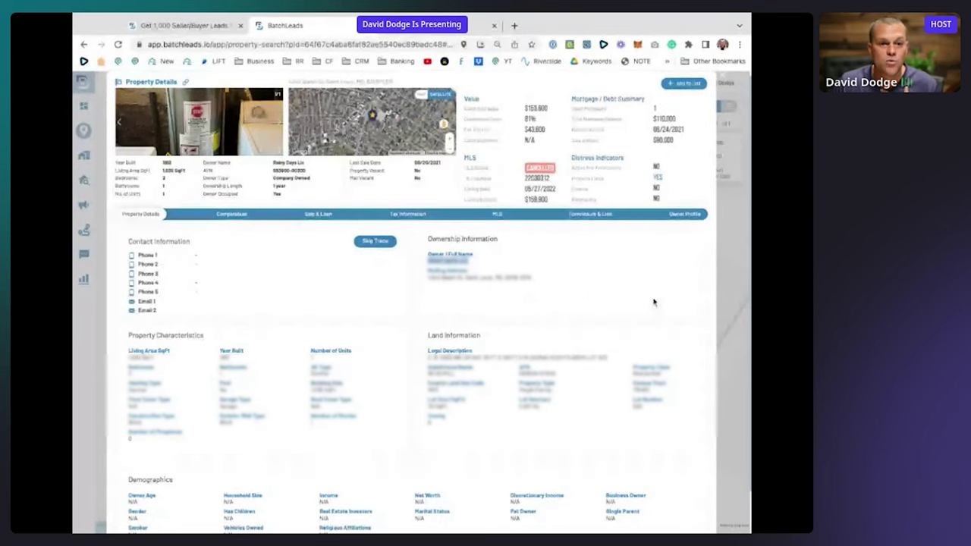
- Skip trace the property's owner, assigning the record to the Random list
click(375, 241)
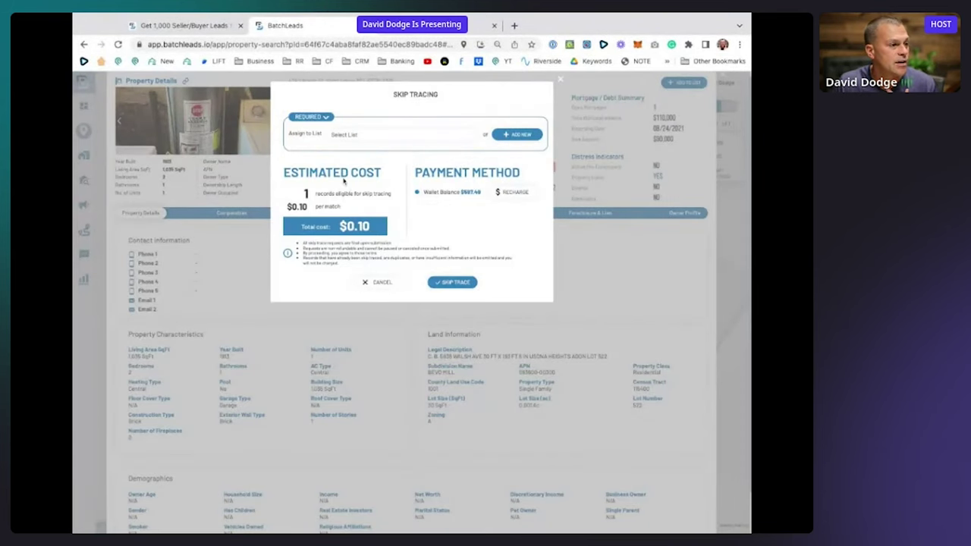
click(355, 136)
text(ra)
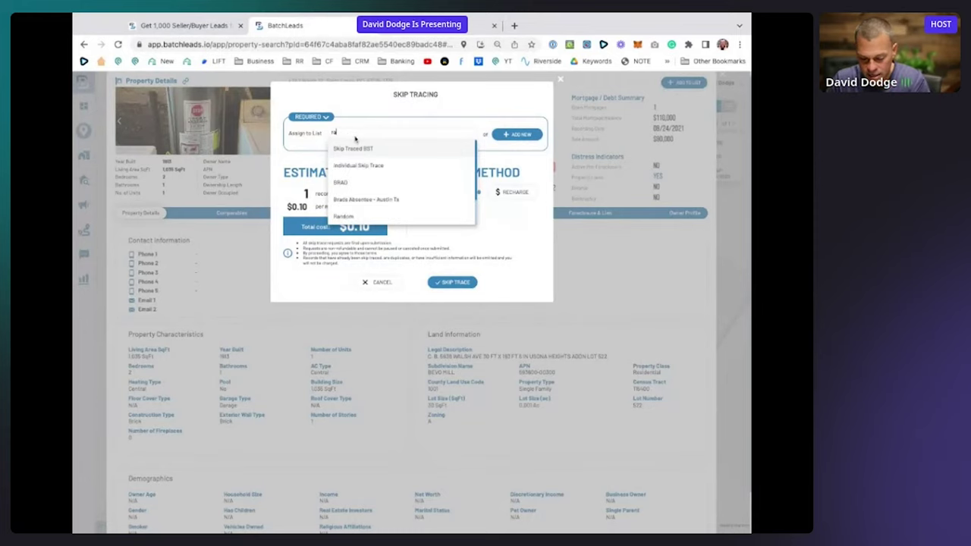
text(ndom)
click(359, 150)
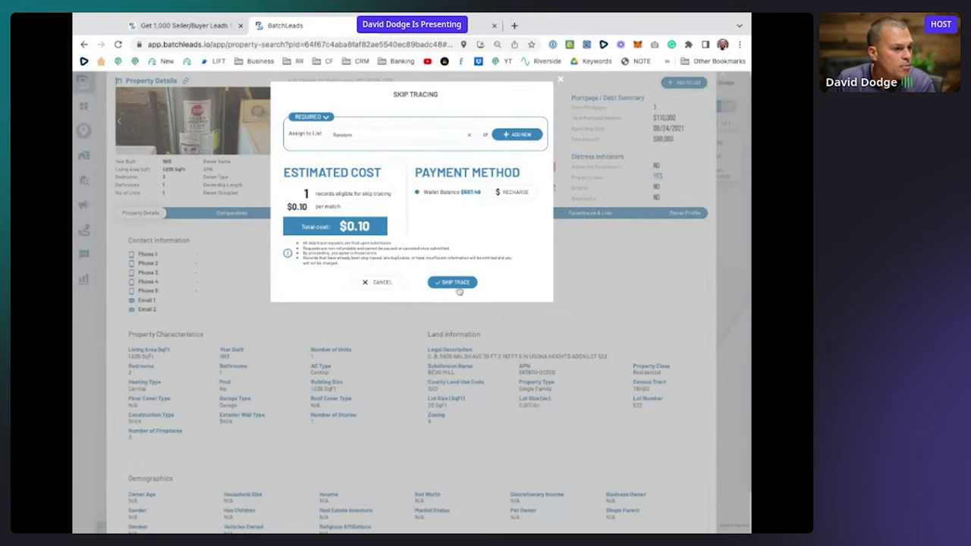
click(457, 287)
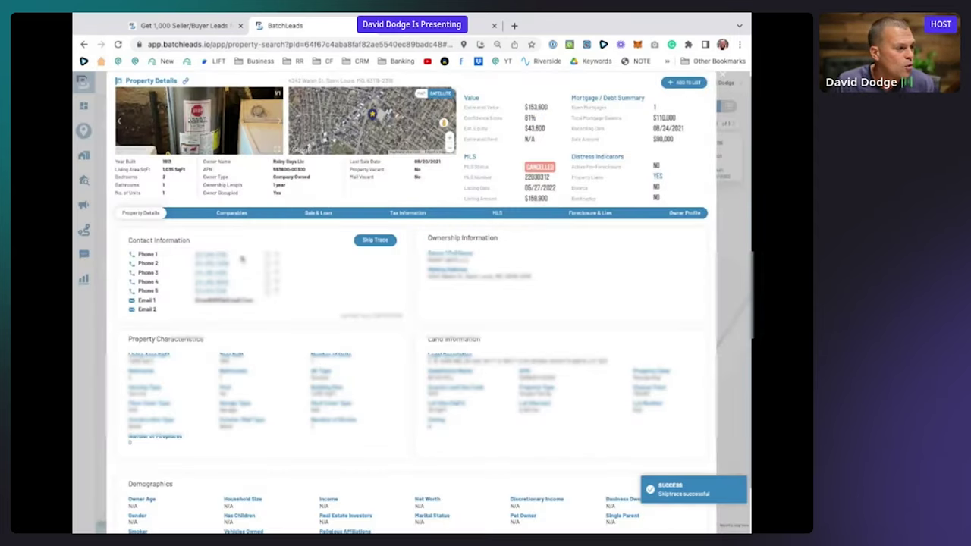
- Review the property's skip-traced contact information, value, mortgage and debt summary, and characteristics
drag(263, 307, 235, 251)
click(235, 251)
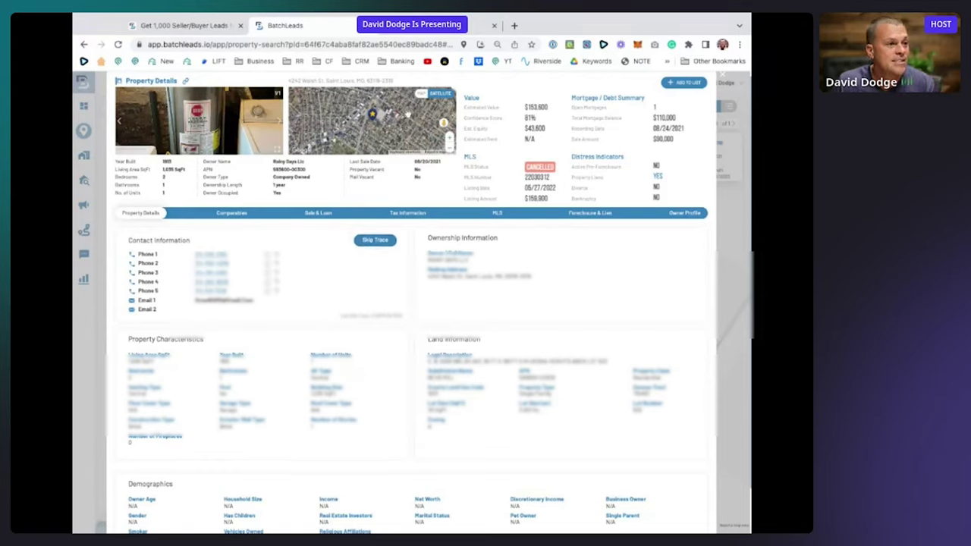
drag(547, 136, 512, 104)
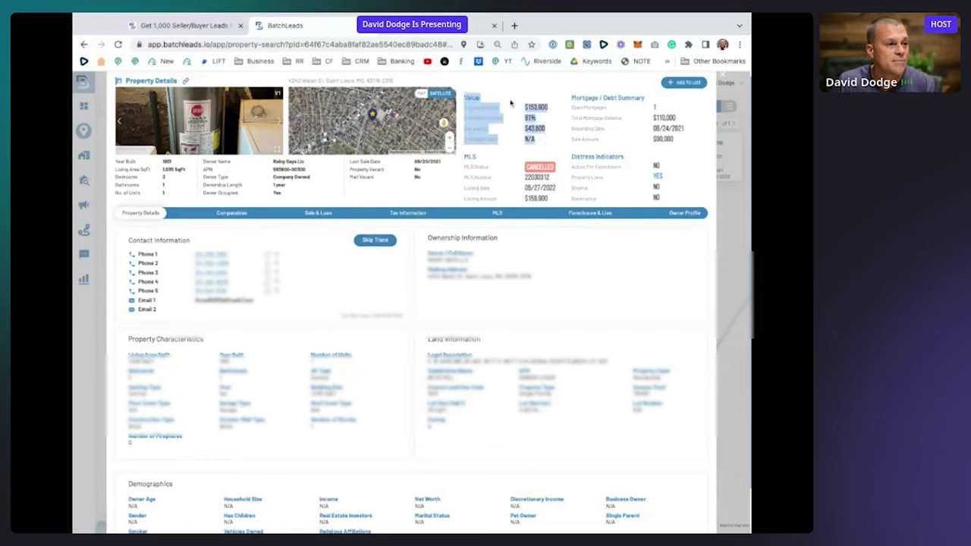
click(513, 106)
drag(686, 138, 477, 103)
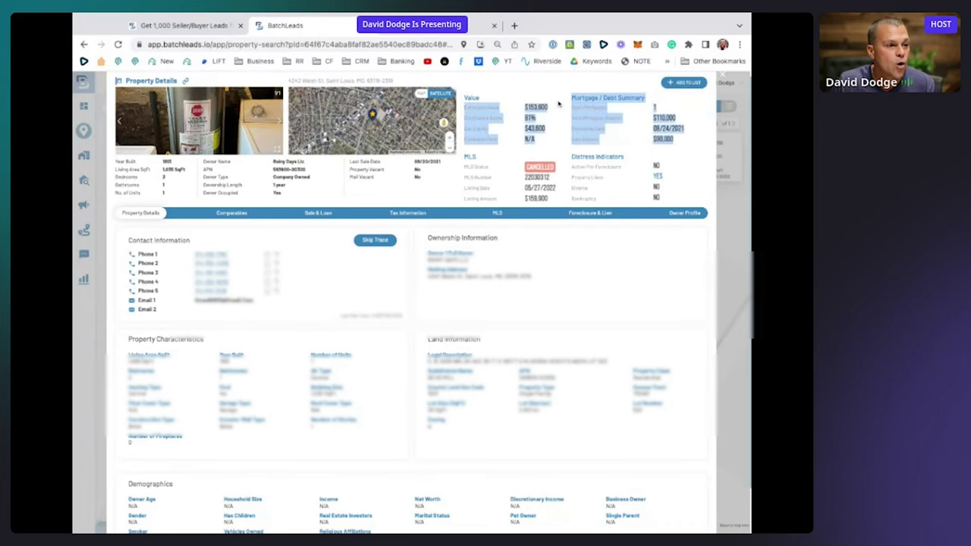
click(478, 105)
scroll(508, 320, down, 1)
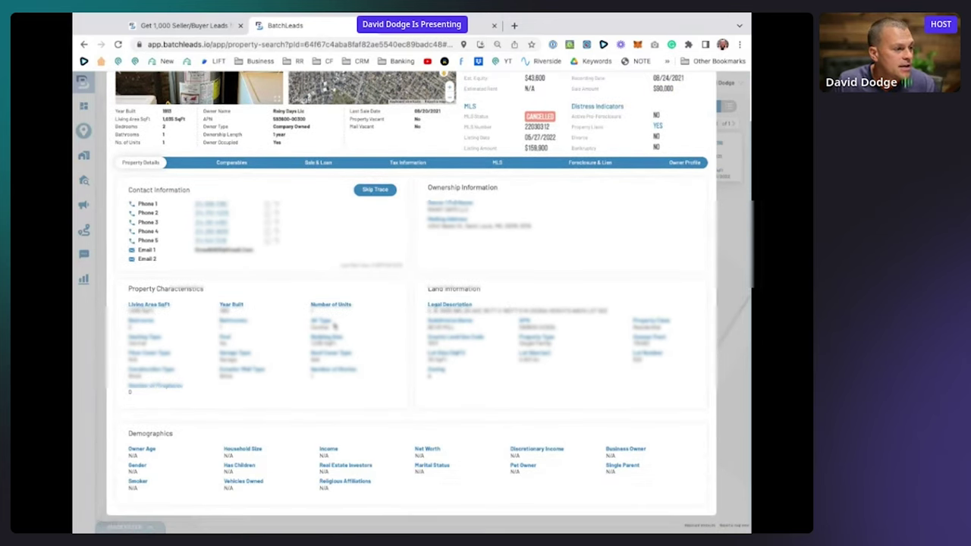
scroll(301, 354, up, 1)
- Examine the property's comparables on the map and in the comparables table
click(231, 218)
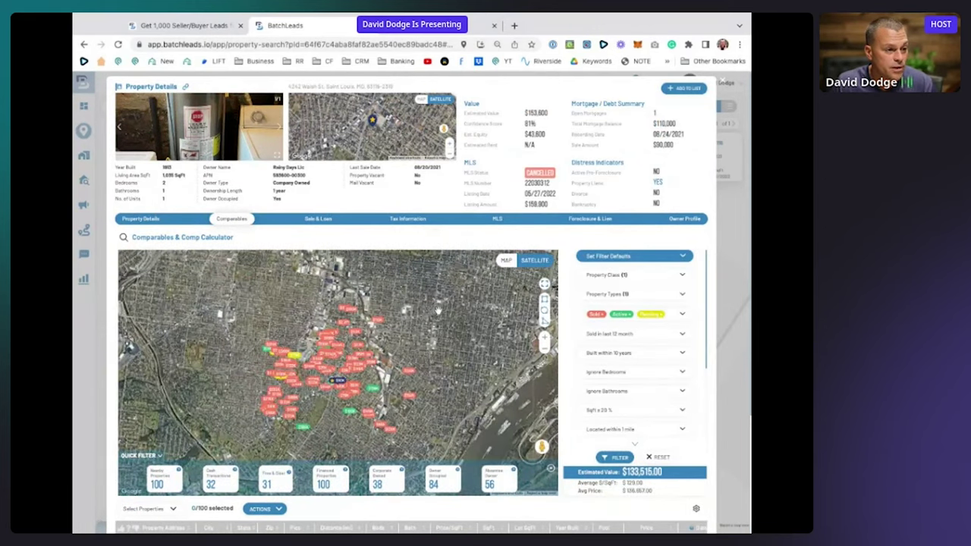
scroll(398, 346, up, 1)
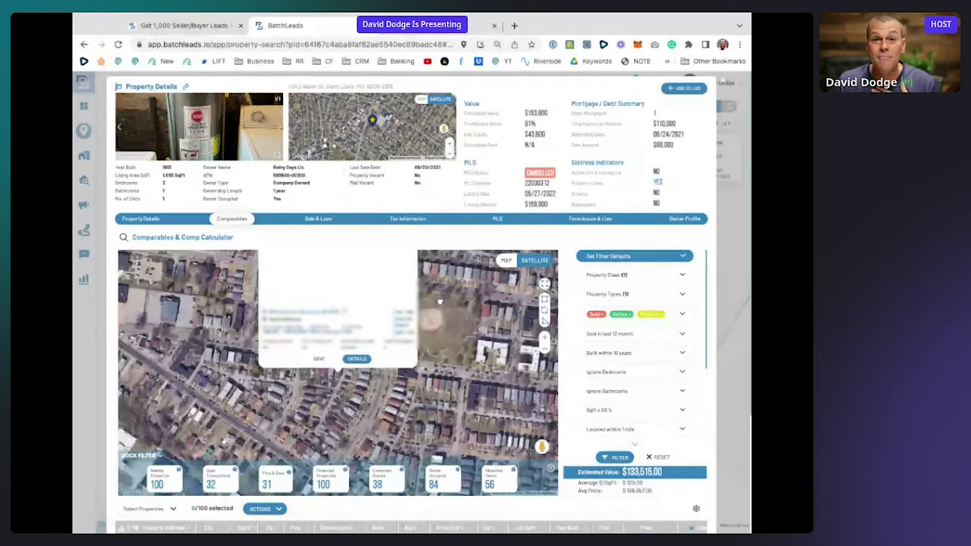
scroll(439, 302, down, 2)
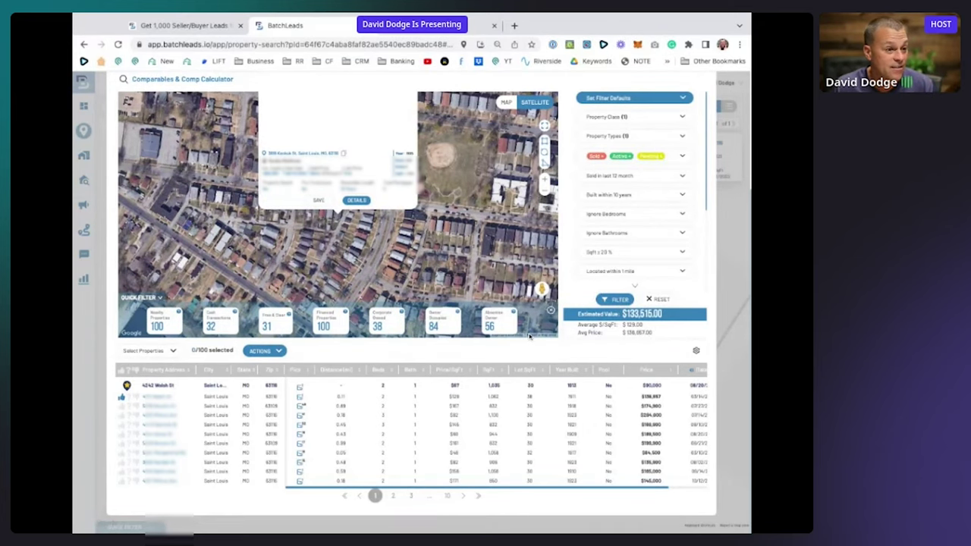
scroll(529, 326, up, 2)
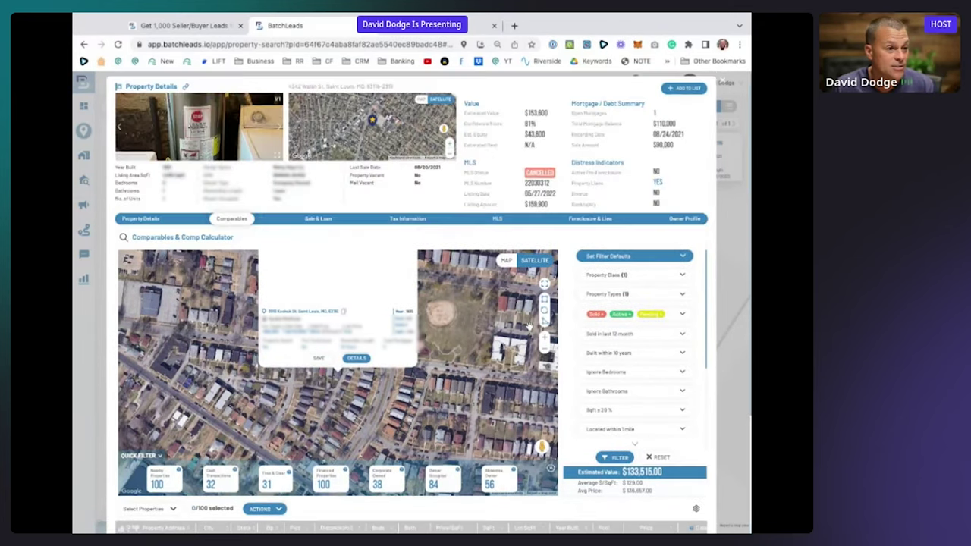
- Review the property's sale and loan, tax, foreclosure and lien, and owner profile information, and close its details
click(318, 218)
click(410, 219)
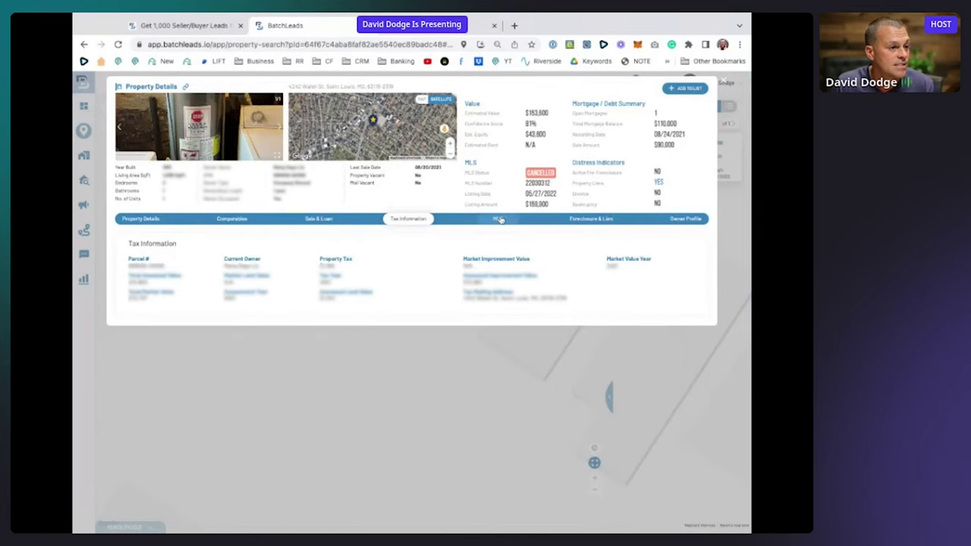
click(498, 219)
click(590, 221)
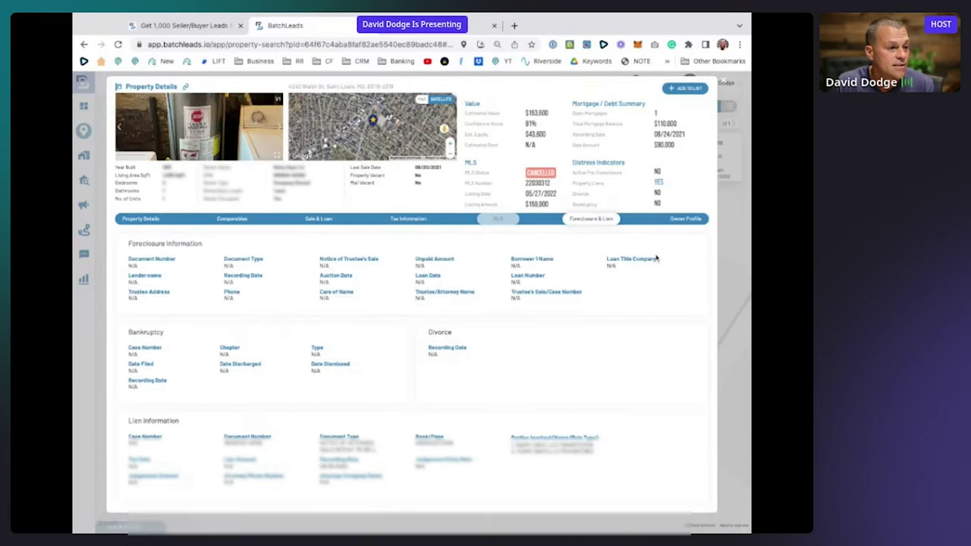
click(686, 221)
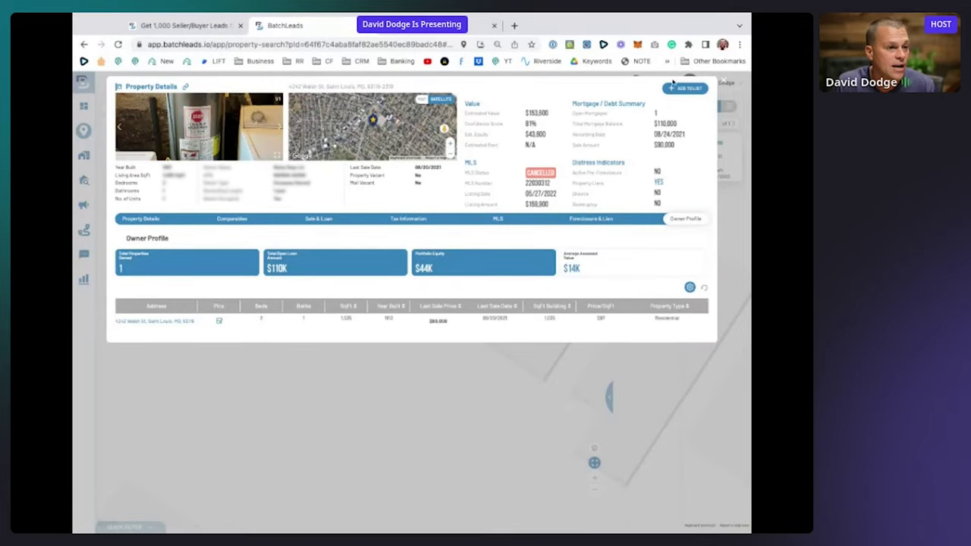
click(725, 84)
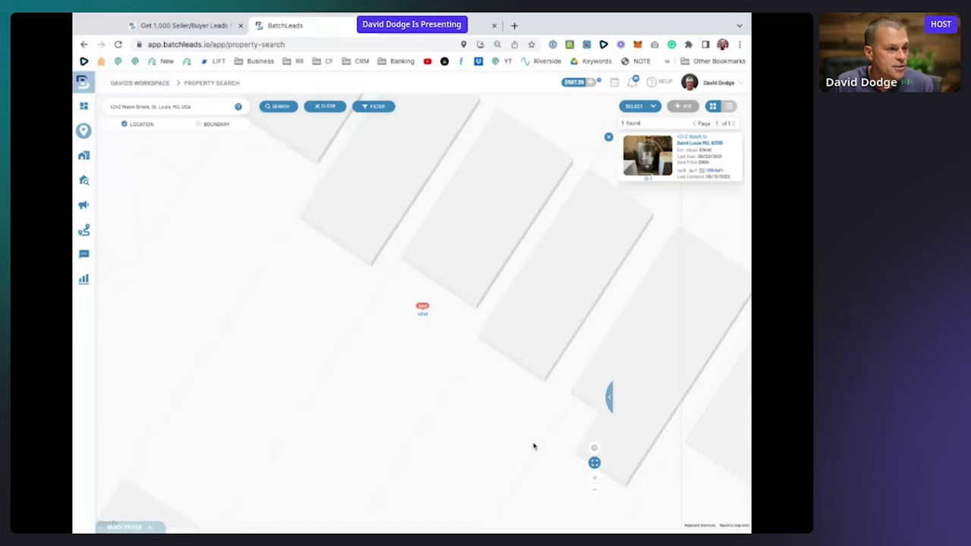
- Search for properties in ZIP code 63131 and check how many are found
scroll(483, 423, down, 3)
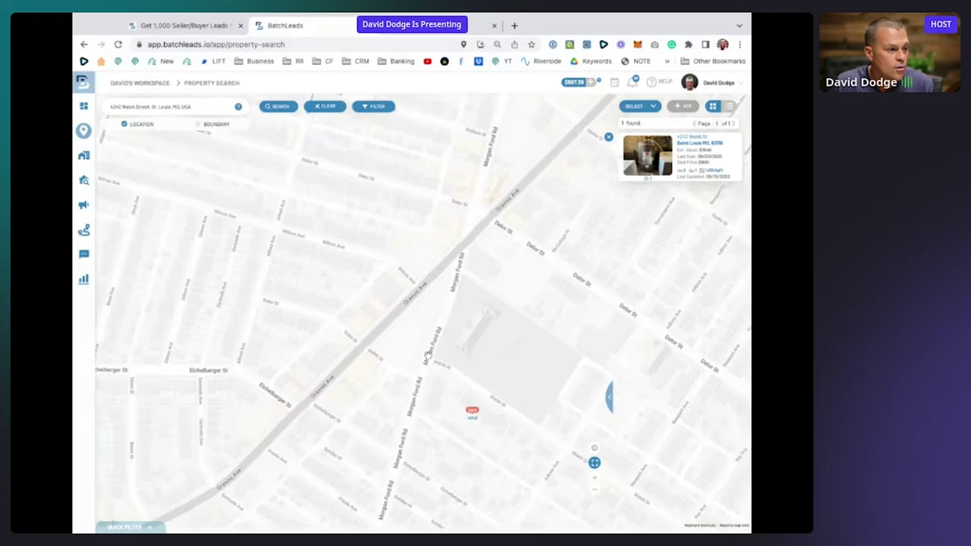
drag(472, 402, 464, 322)
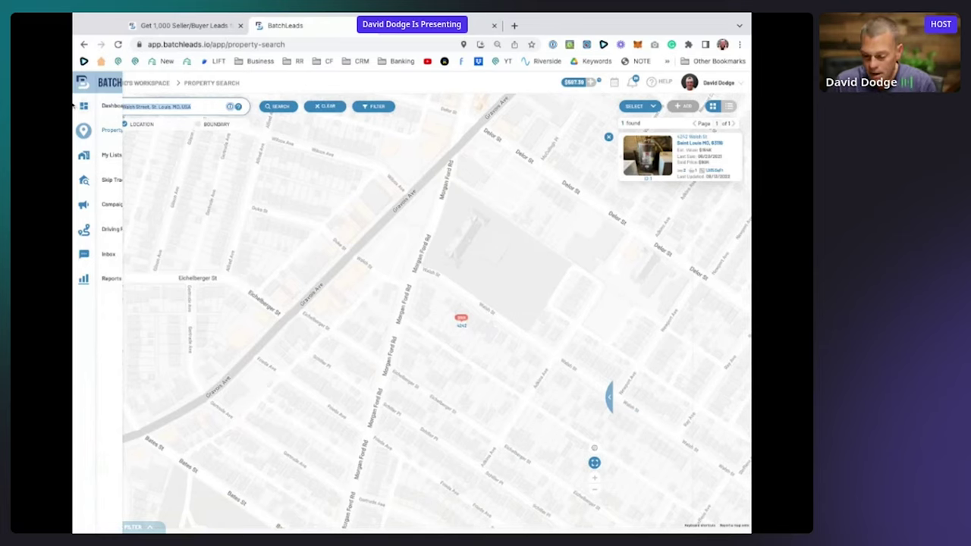
click(112, 108)
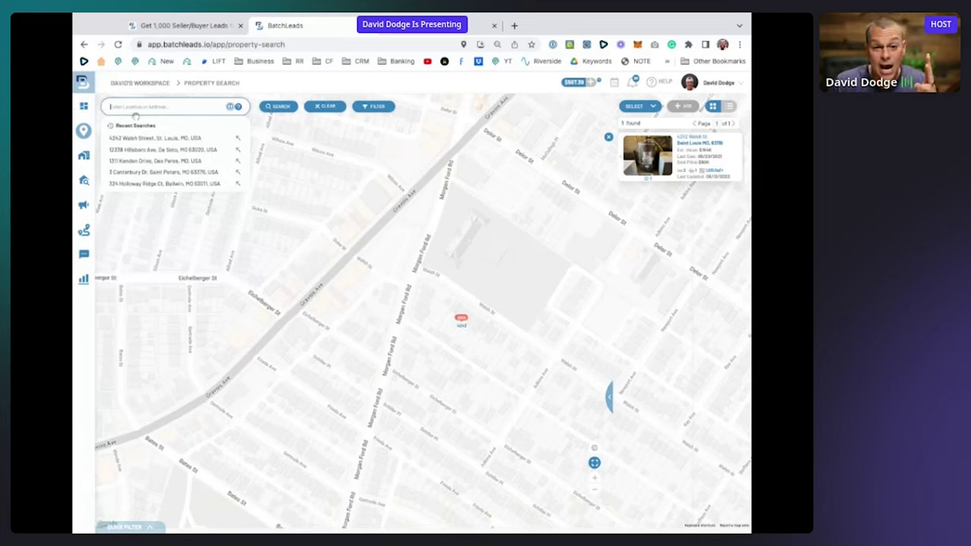
text(63131)
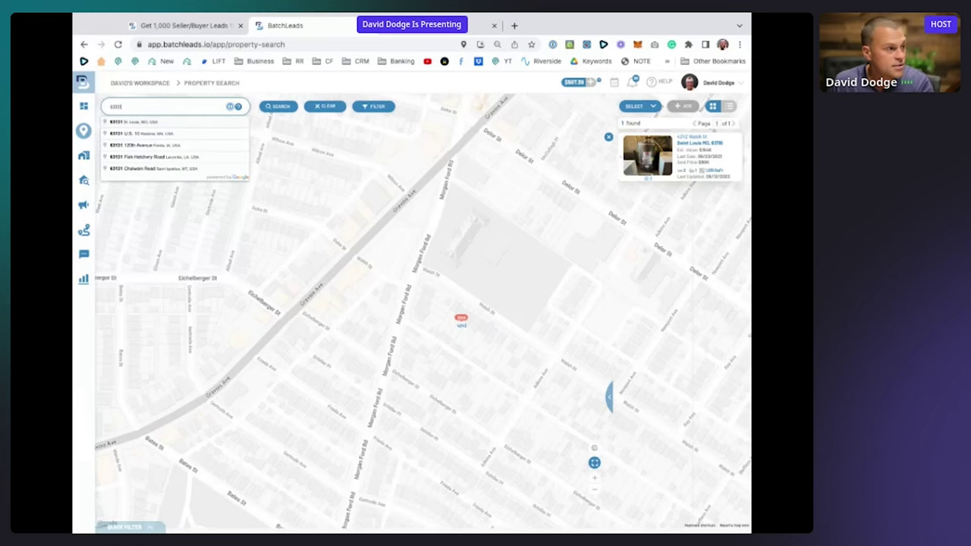
click(280, 107)
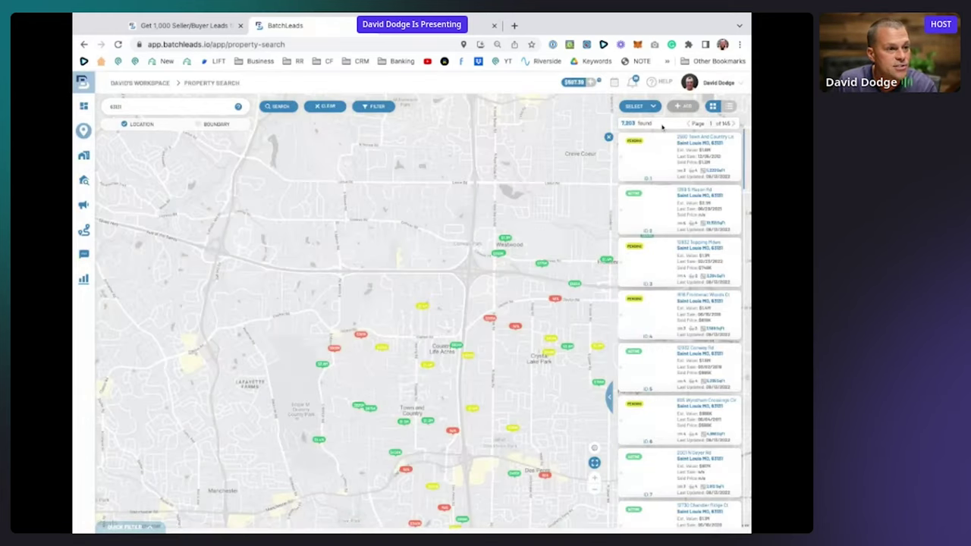
drag(662, 126, 621, 126)
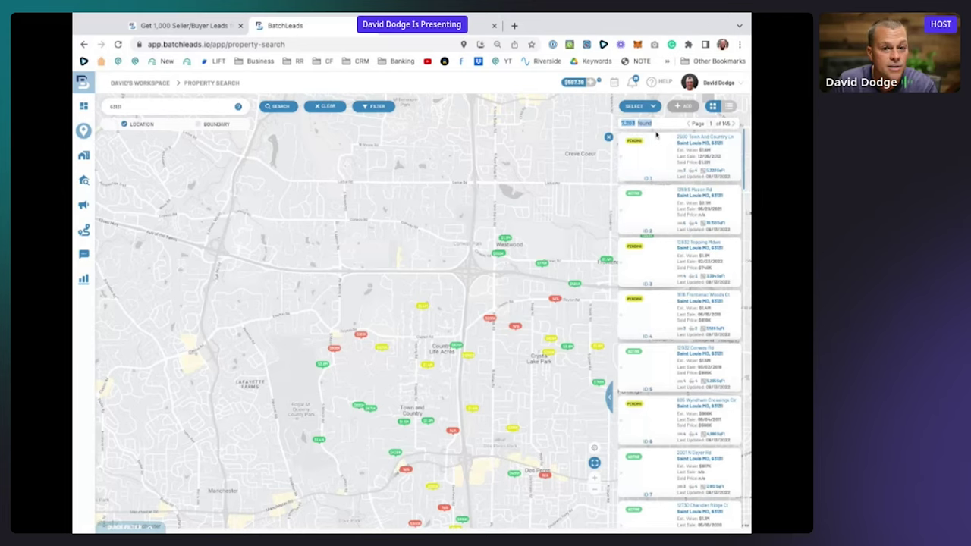
- Filter the results by occupancy status to absentee owners, both Absentee In State and Absentee Out State, and apply the filter
click(372, 107)
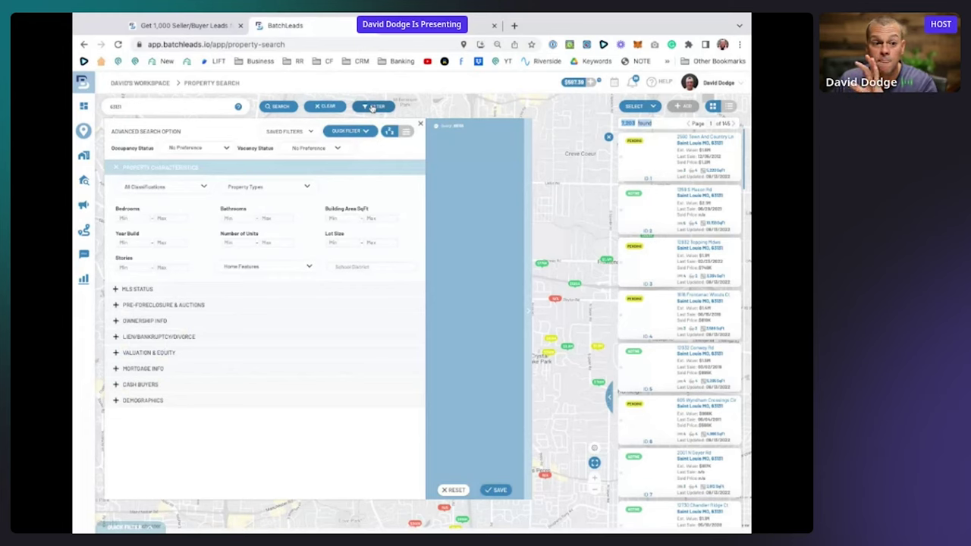
click(374, 108)
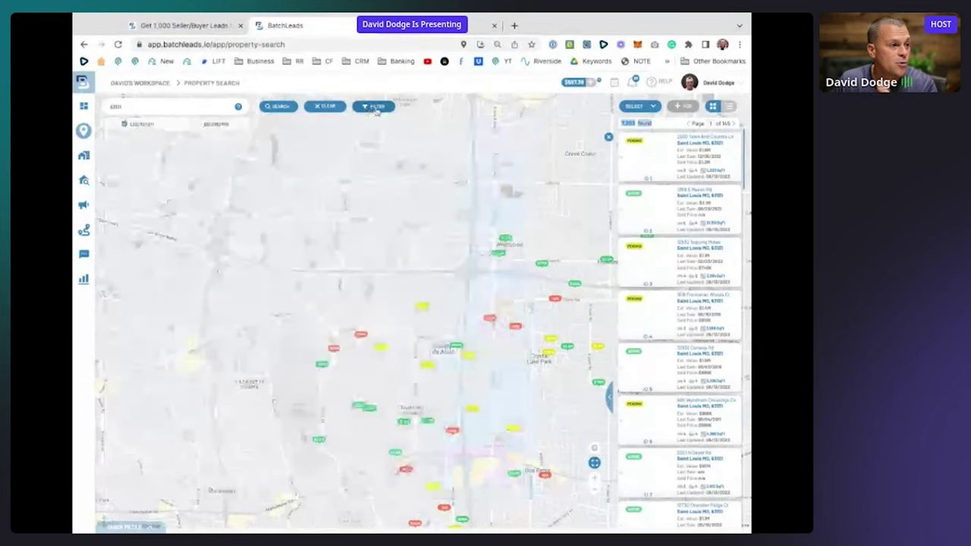
click(375, 109)
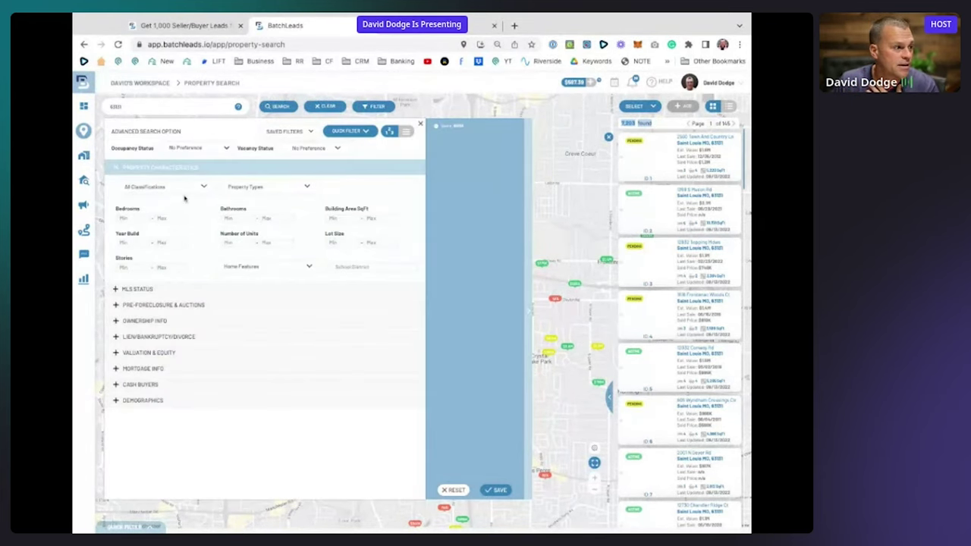
click(201, 148)
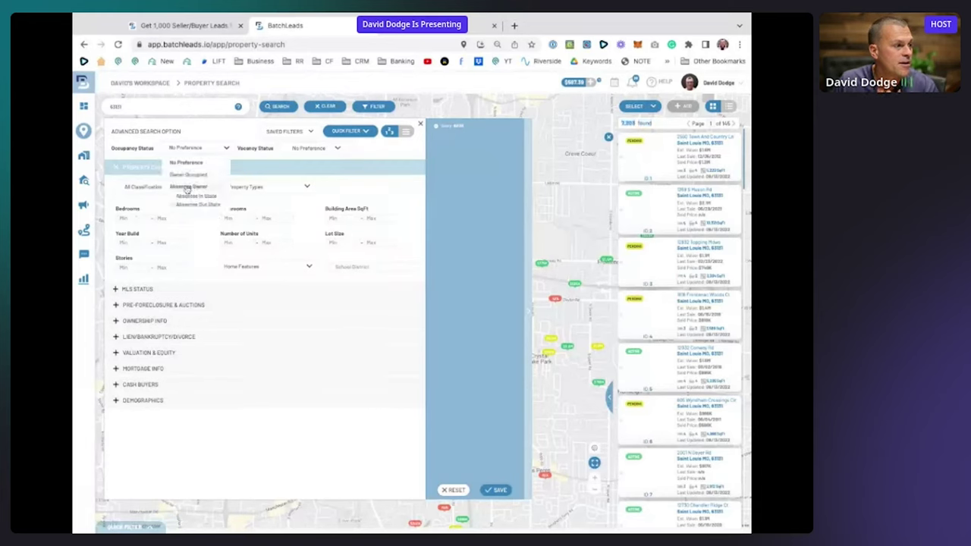
click(173, 196)
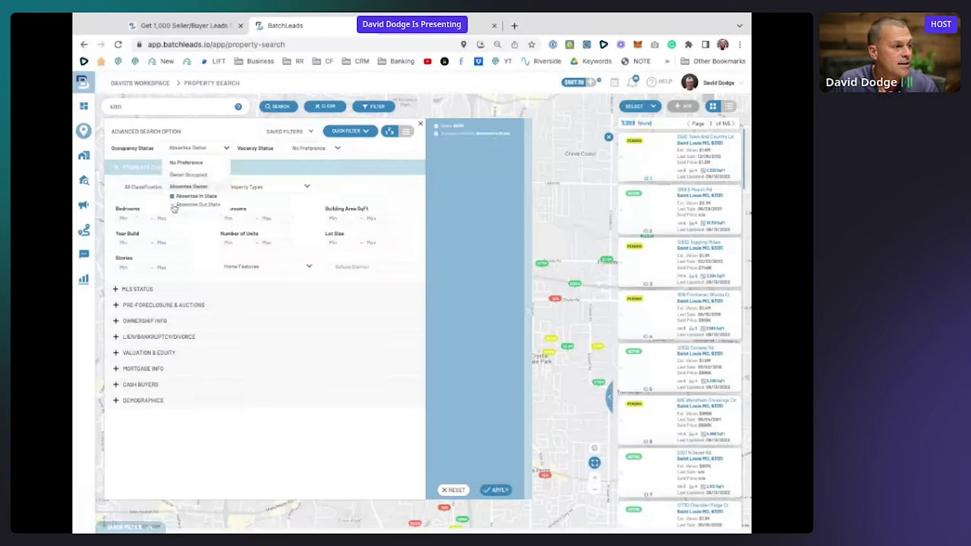
click(173, 205)
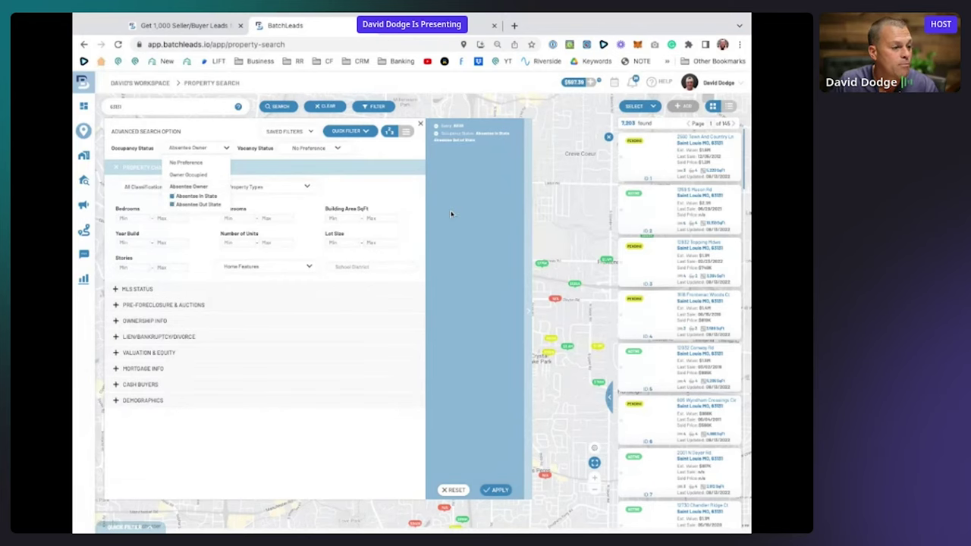
click(495, 489)
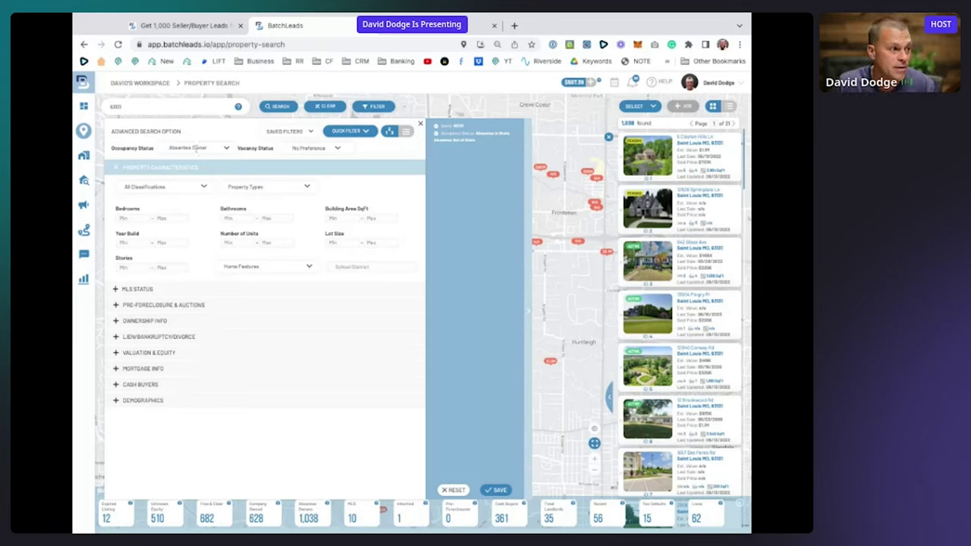
- Set the advanced search's vacancy status to Property Vacant
click(338, 148)
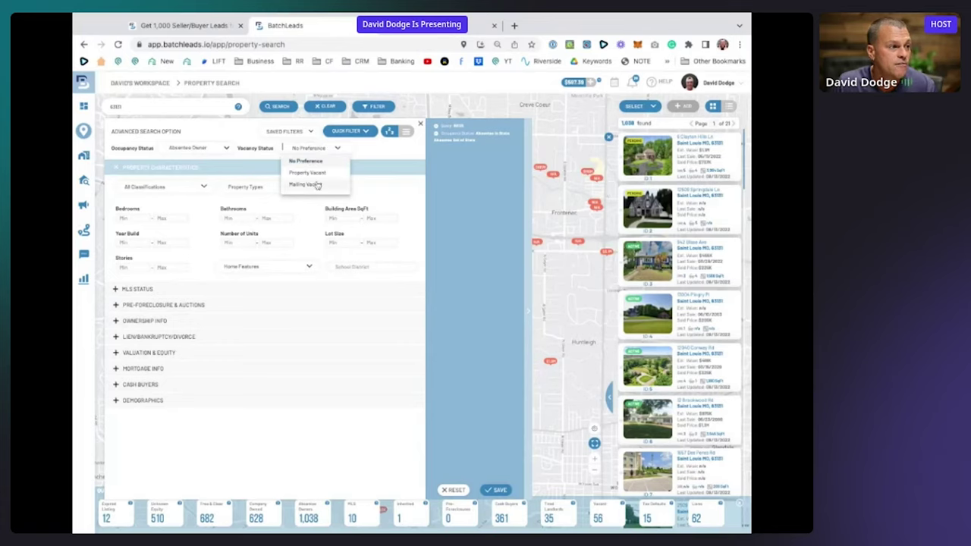
click(375, 155)
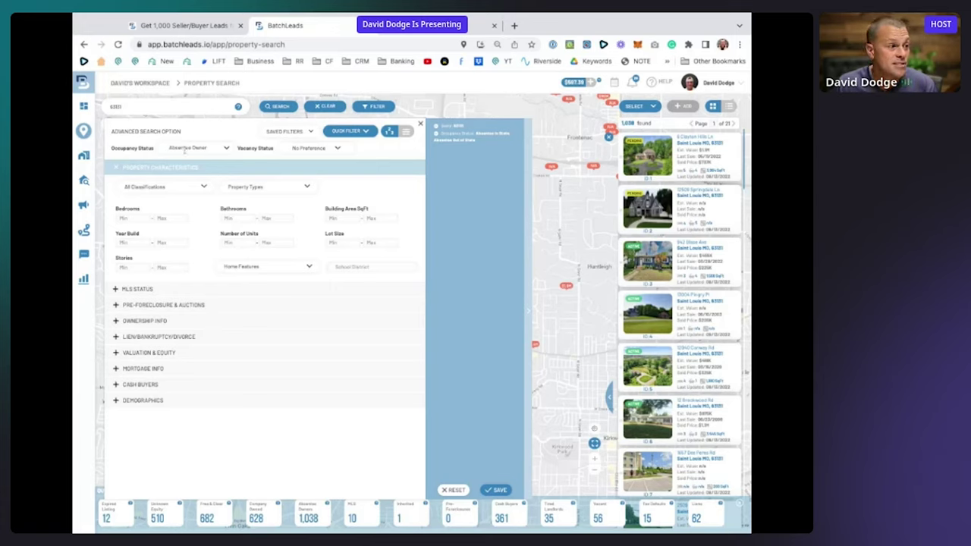
click(321, 148)
click(313, 171)
click(379, 155)
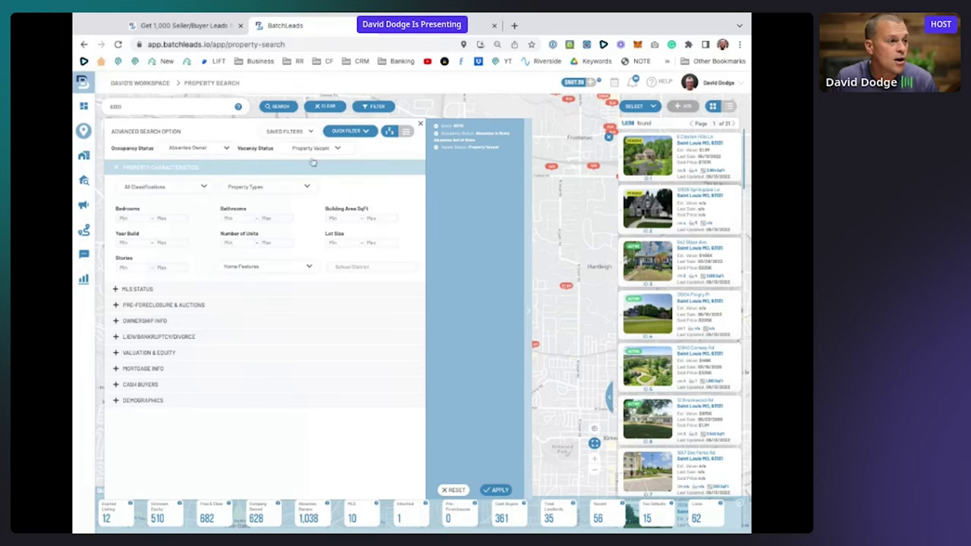
- Close the advanced search options and open My Lists to view the saved properties
click(422, 123)
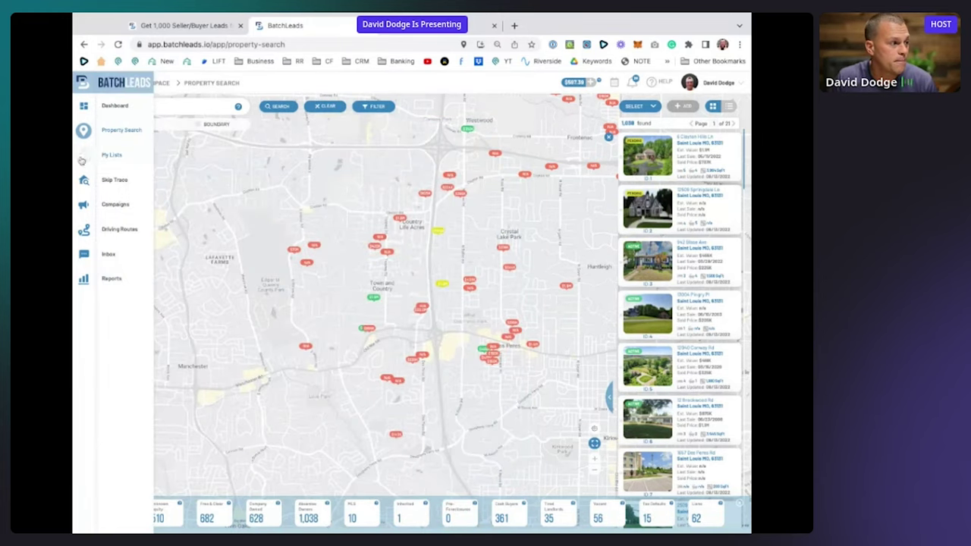
click(108, 158)
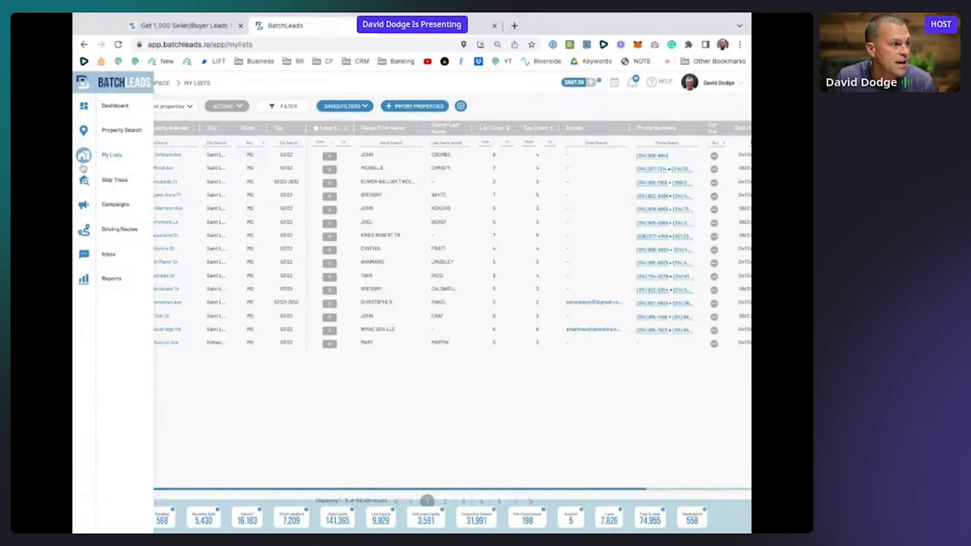
- Open the skip tracing overview and review the hit rate, total hits and total spend, limiting the statistics to 90 days
click(112, 180)
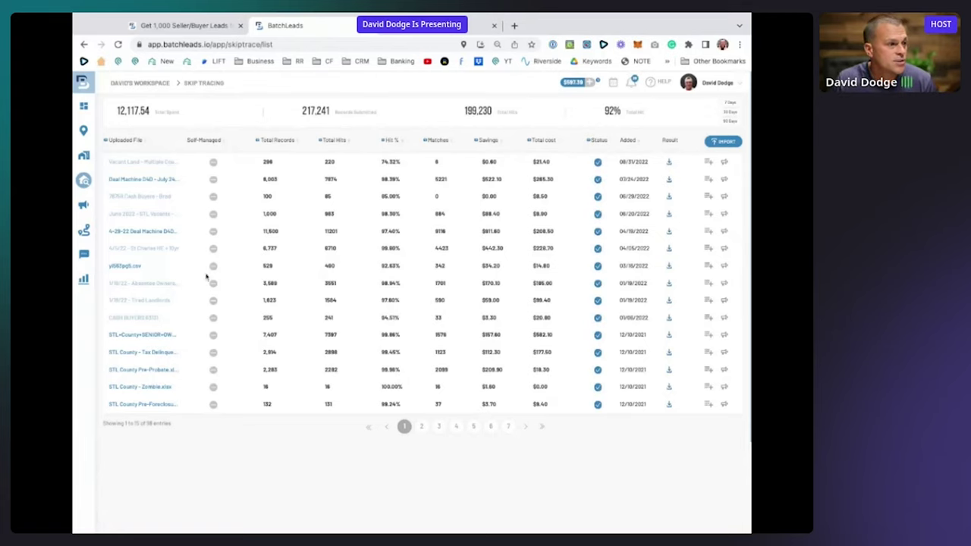
drag(655, 127, 598, 110)
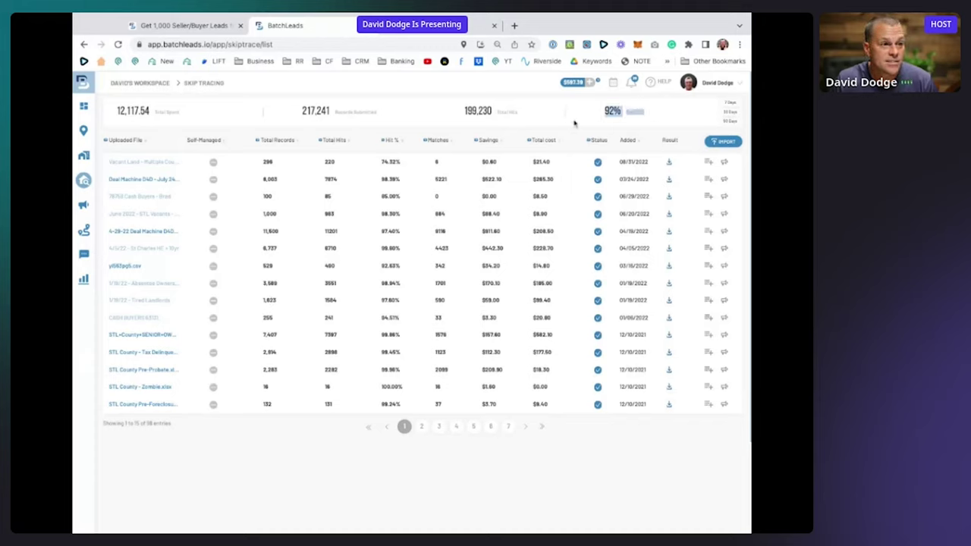
click(730, 122)
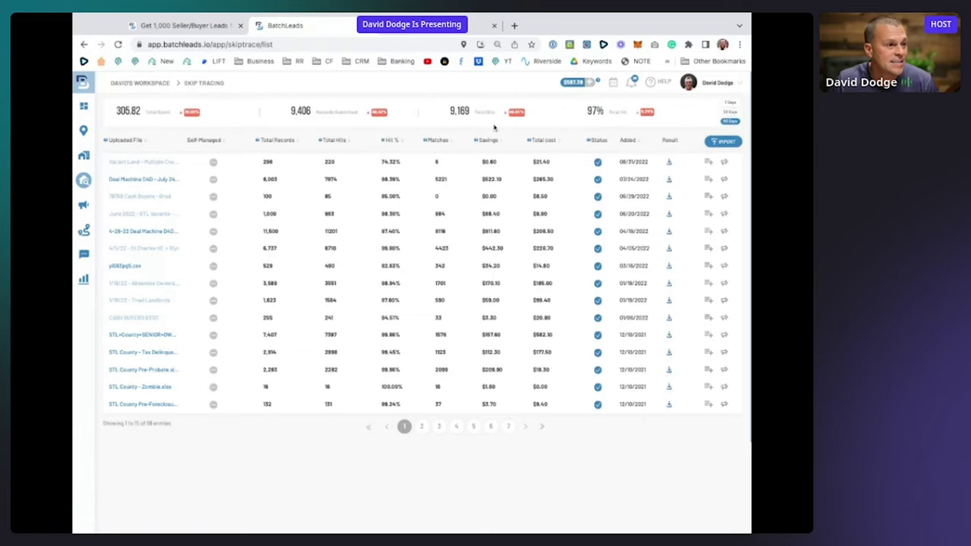
drag(497, 112, 443, 119)
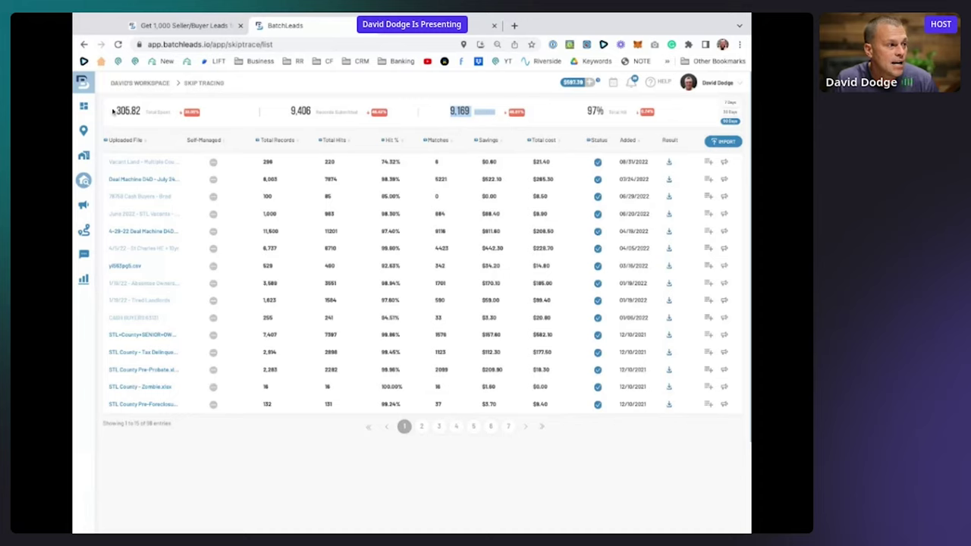
drag(113, 112, 173, 112)
click(253, 113)
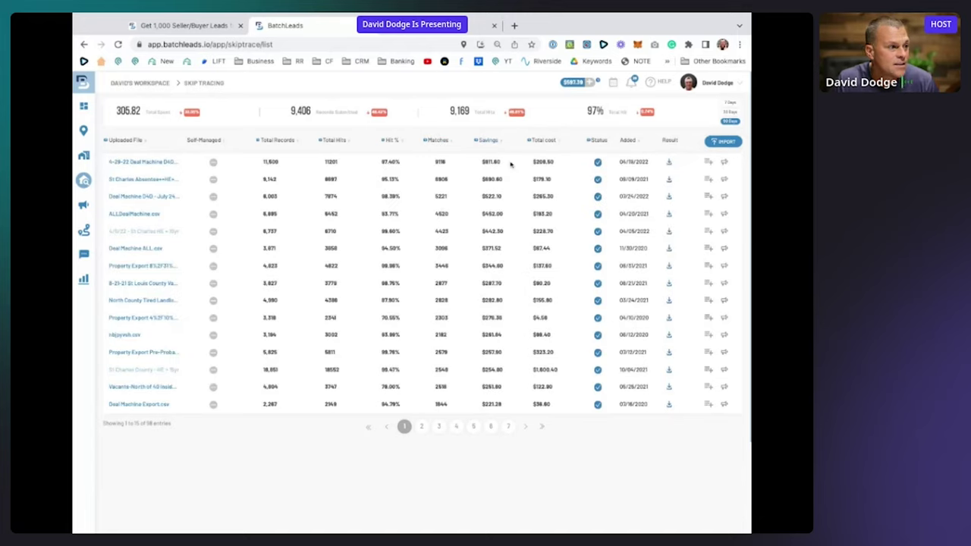
- Sort the uploaded skip trace files by savings, highest first, and examine the savings of the top file
drag(510, 163, 478, 170)
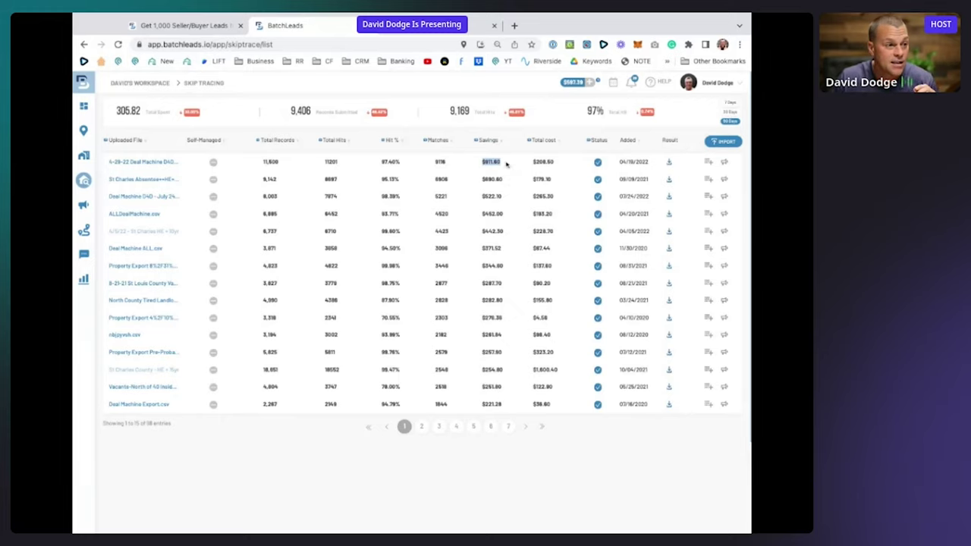
scroll(507, 163, down, 2)
scroll(505, 217, up, 2)
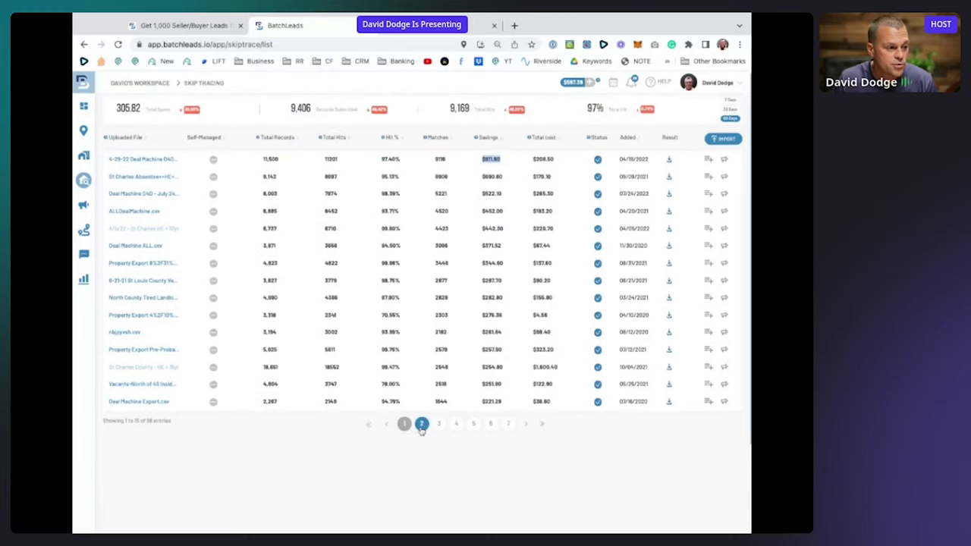
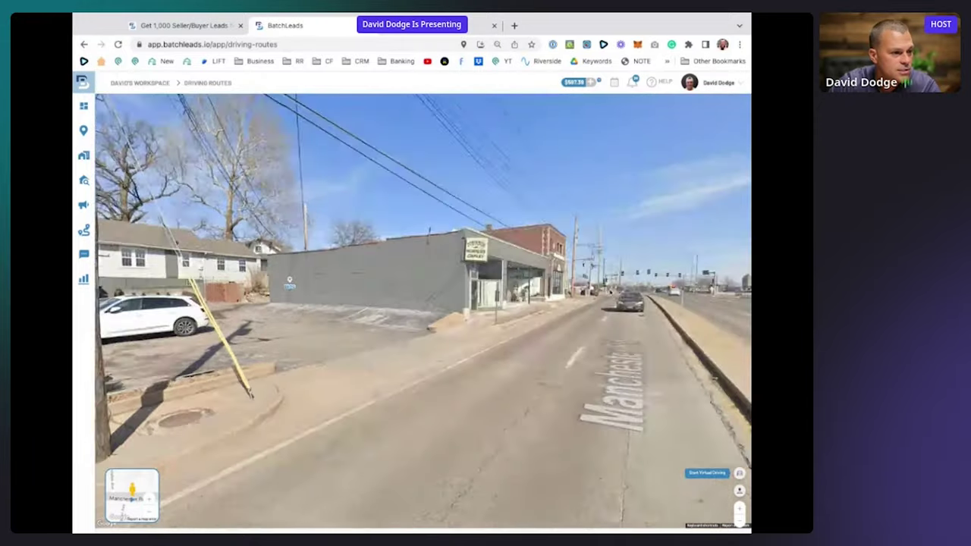
- Save the white house on the virtual driving route to a new list and a new tag, both named Virtual D4D
drag(530, 311, 743, 311)
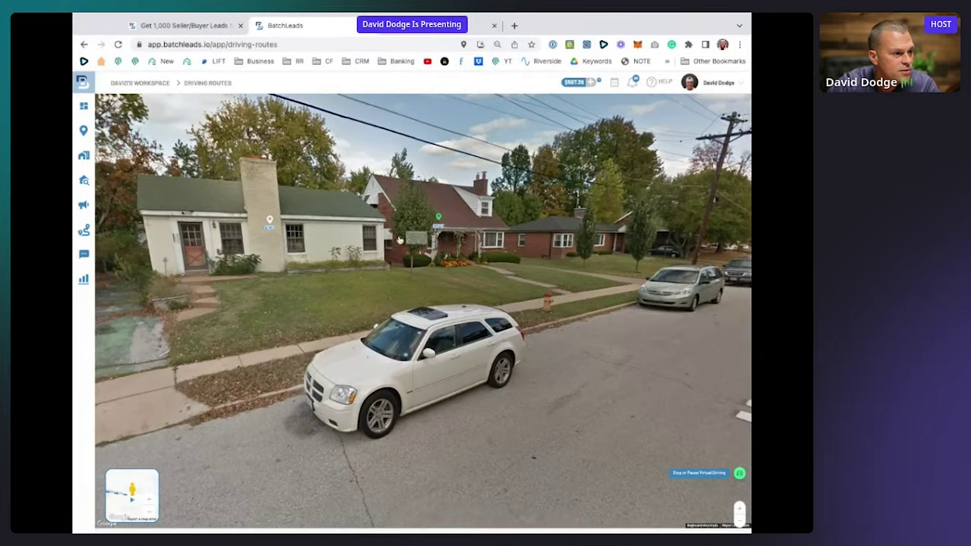
click(270, 220)
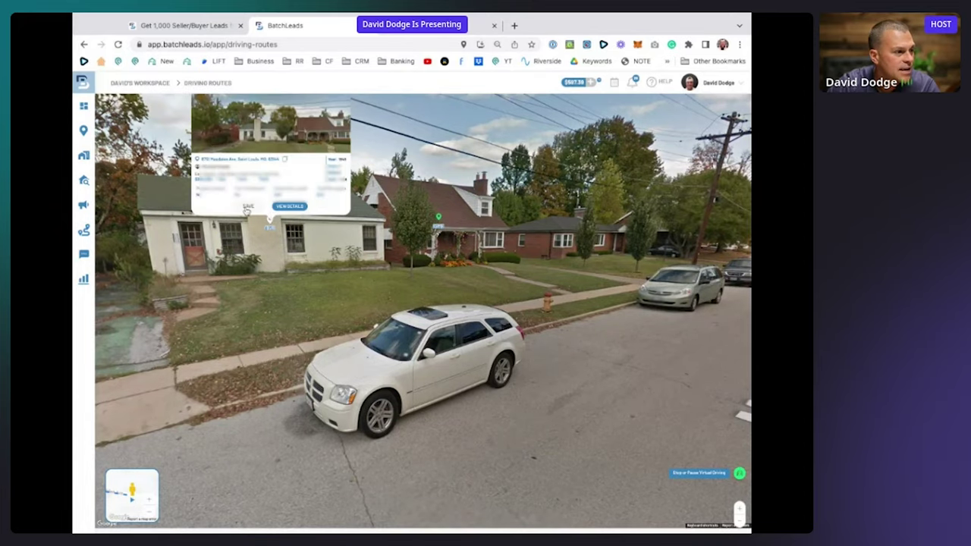
click(247, 207)
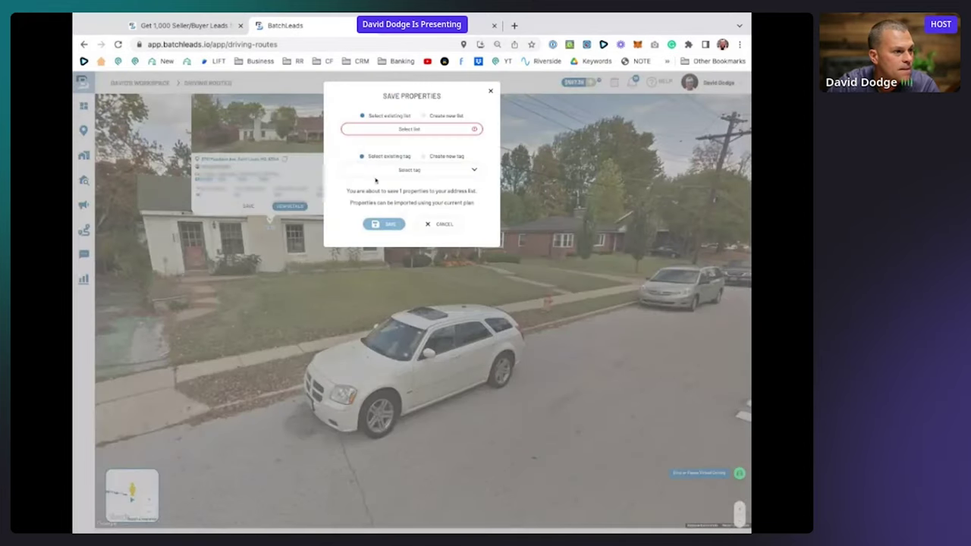
click(426, 116)
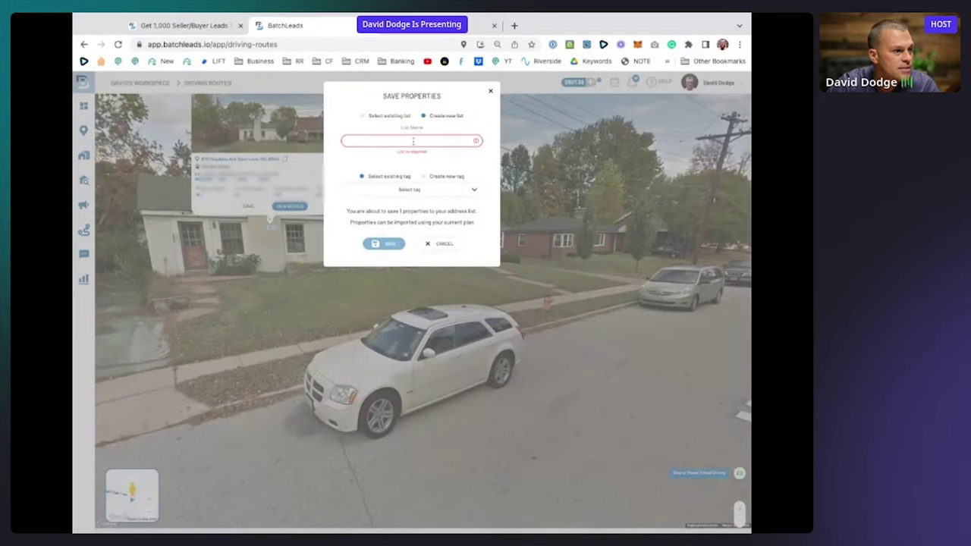
click(412, 140)
text(Virtual D4D)
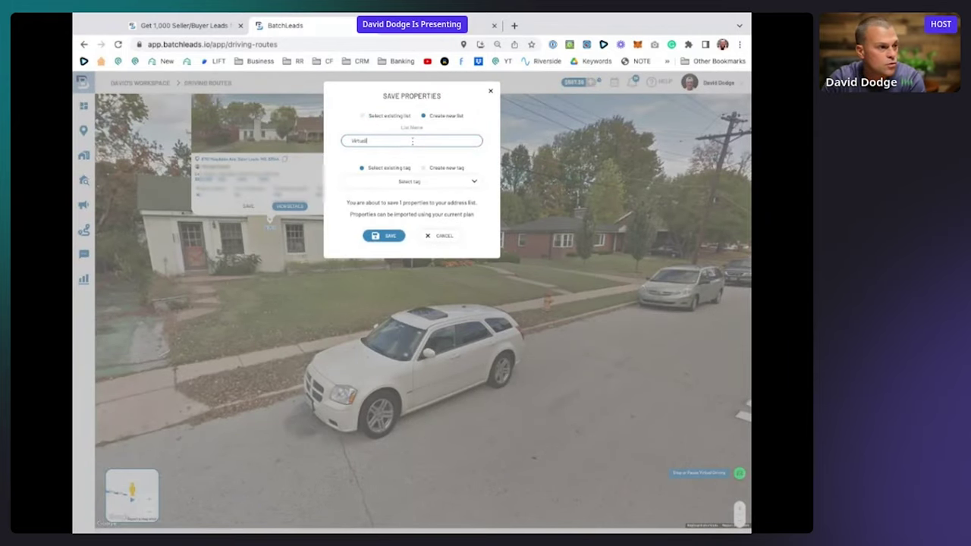
click(439, 170)
click(416, 193)
text(Virtual DAD)
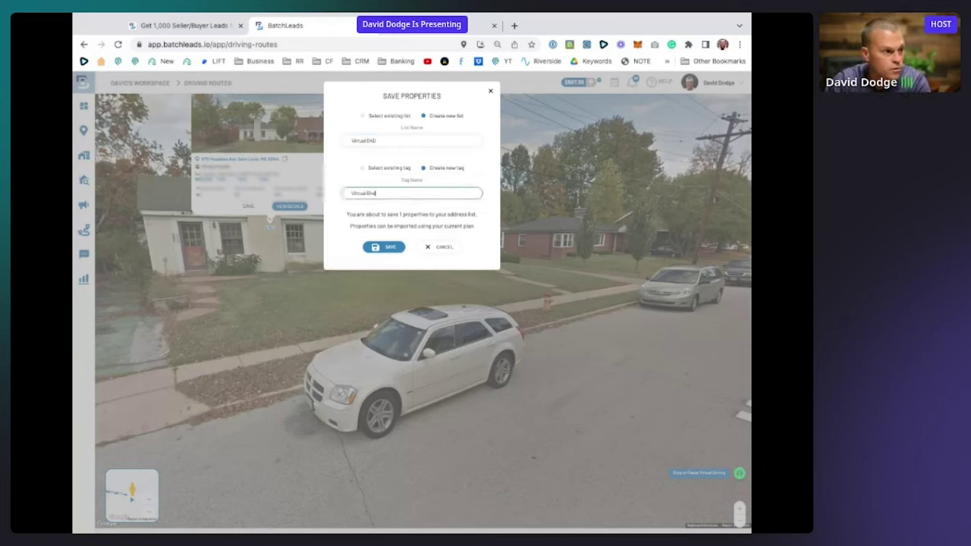
click(389, 250)
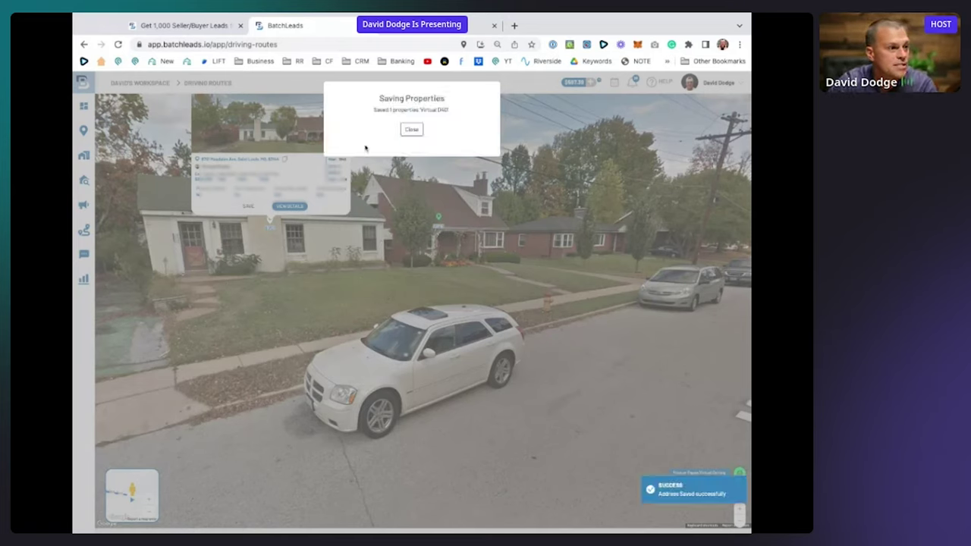
click(411, 129)
- Save the small brick house farther along the virtual drive to the existing Virtual D4D list with the existing Virtual D4D tag
drag(560, 249, 505, 255)
click(500, 256)
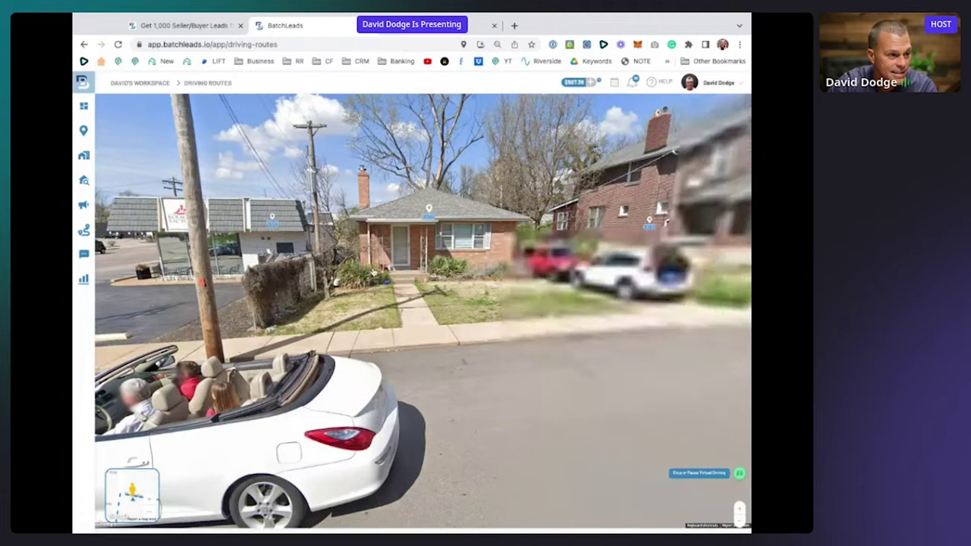
click(433, 218)
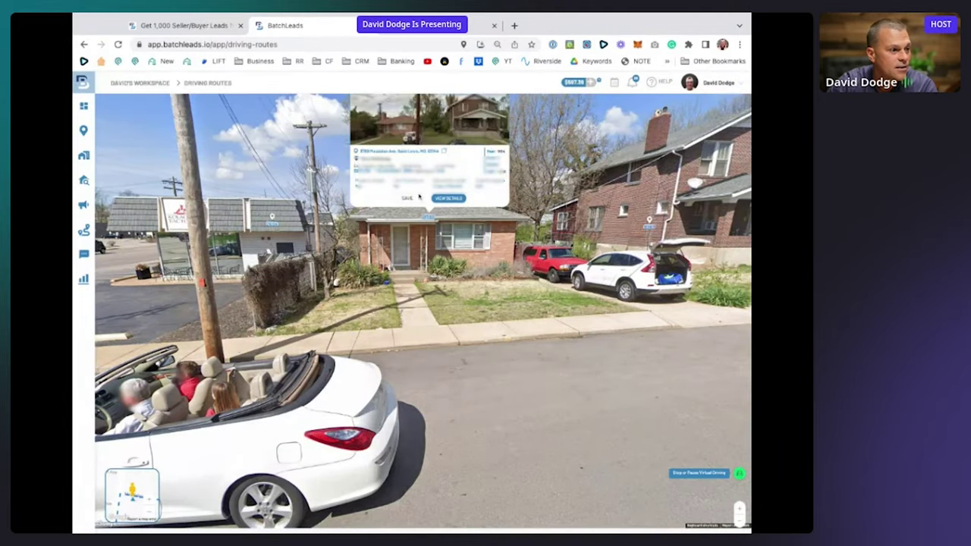
click(408, 200)
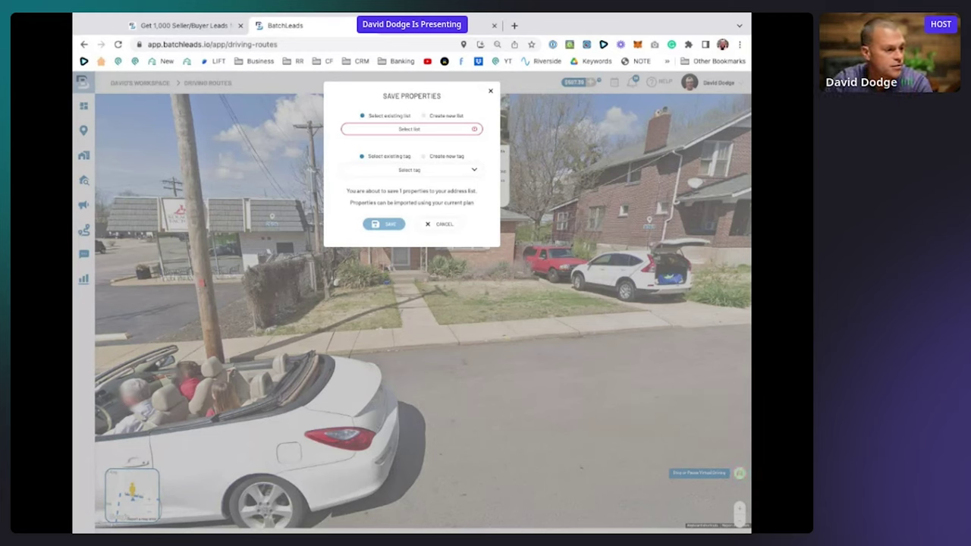
click(426, 174)
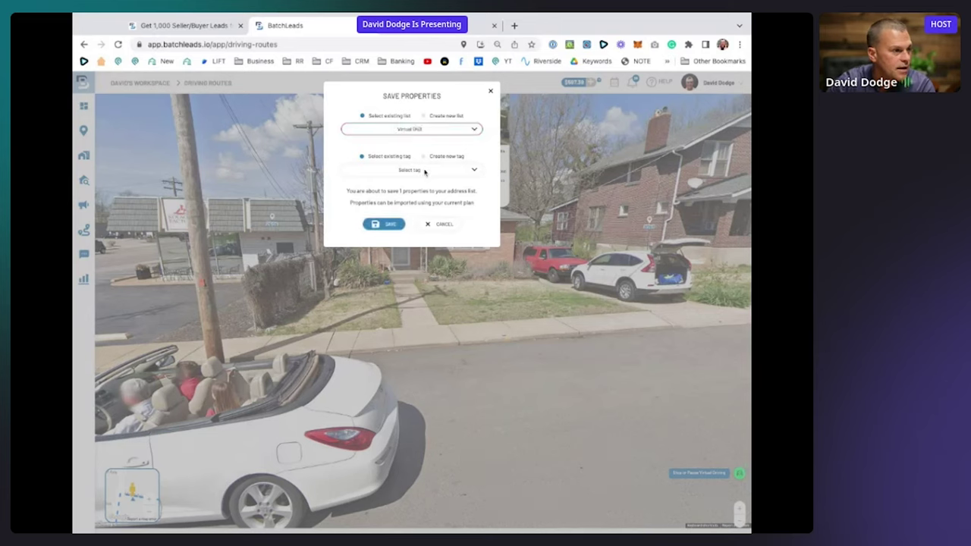
click(446, 157)
click(379, 157)
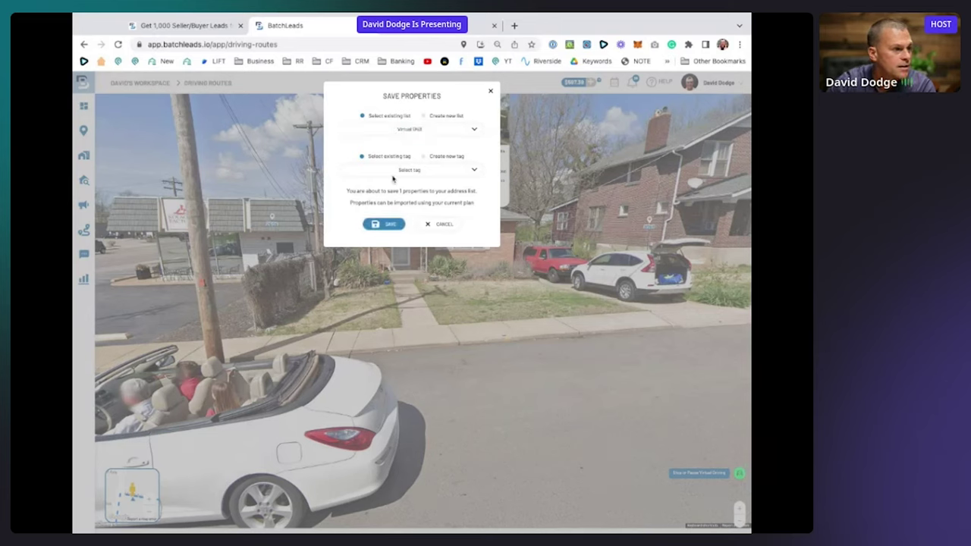
click(396, 172)
click(409, 189)
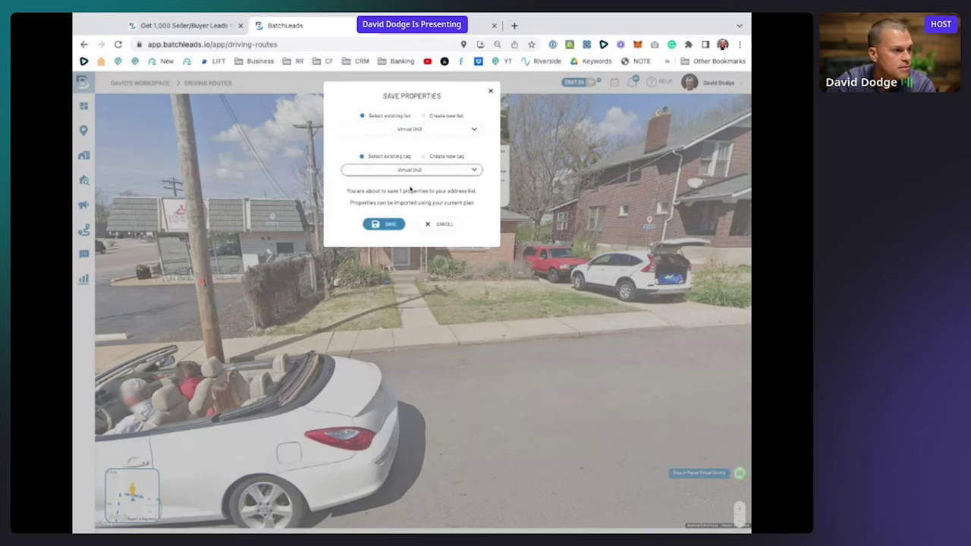
click(388, 228)
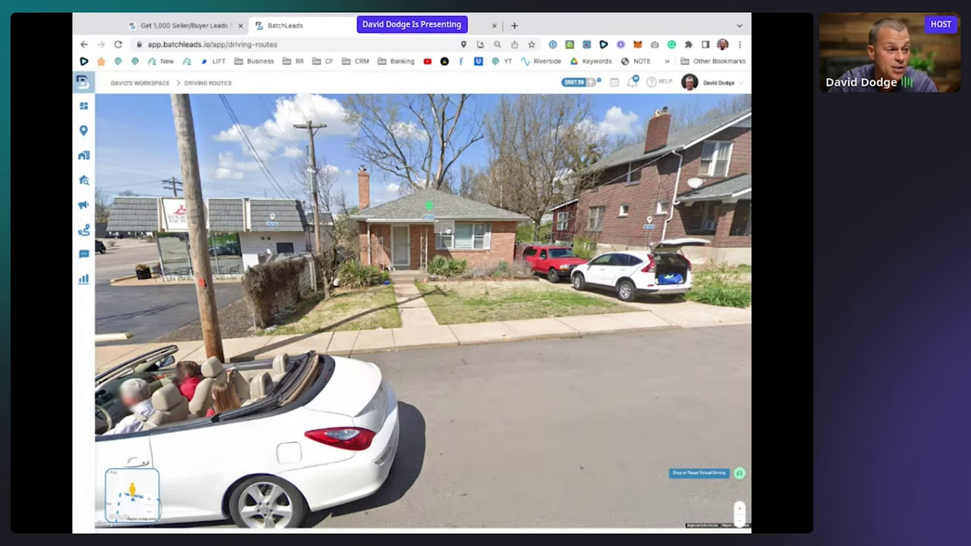
- Open the saved brick house's property details and skip trace its owner, assigning the record to the Random list
click(447, 239)
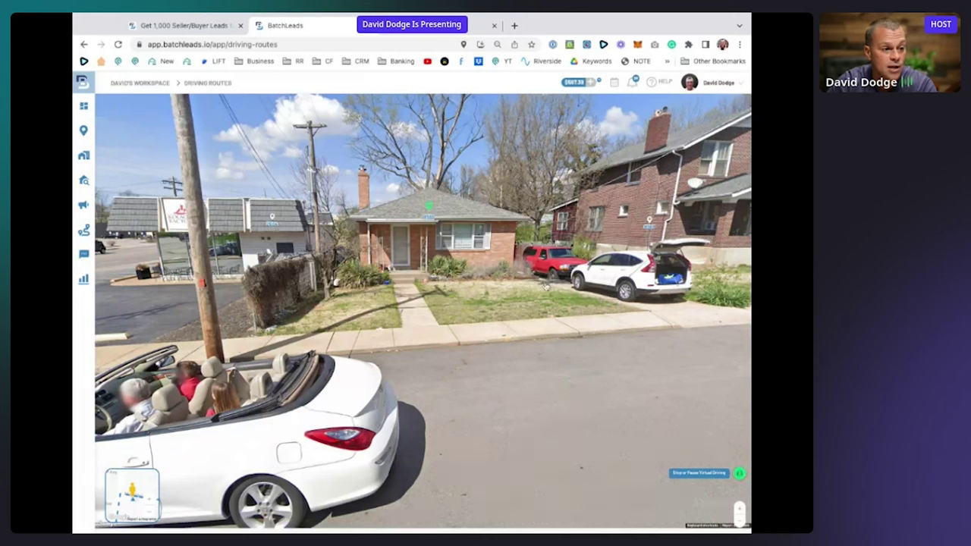
mouse_move(428, 206)
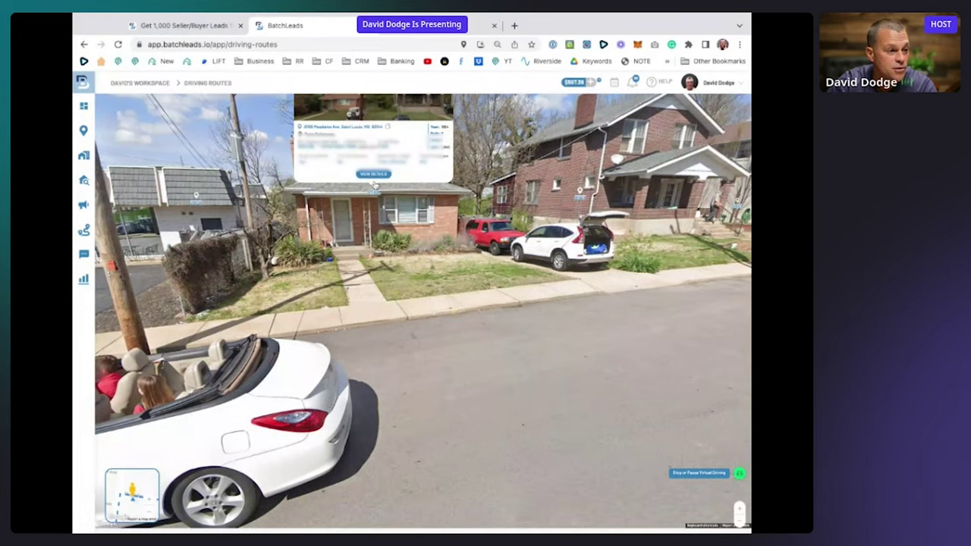
click(372, 174)
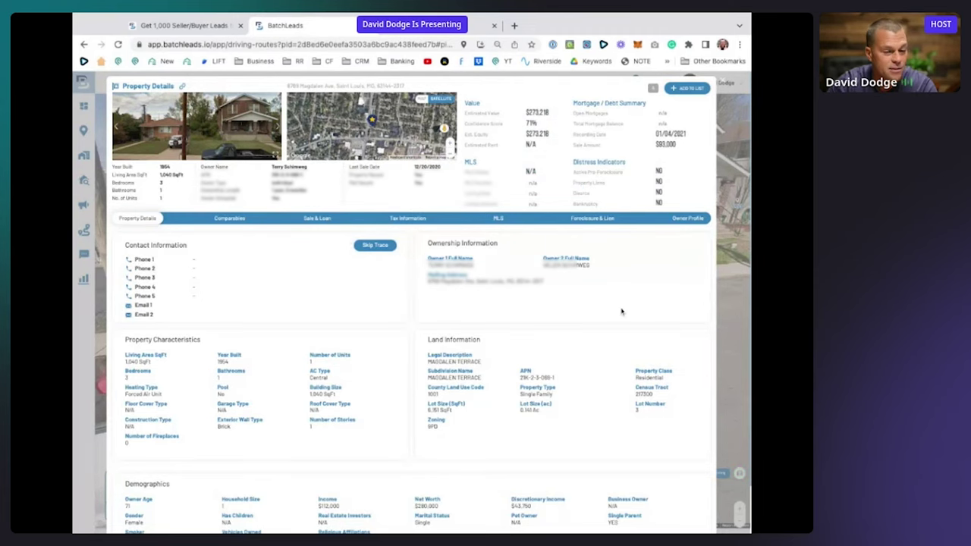
click(375, 245)
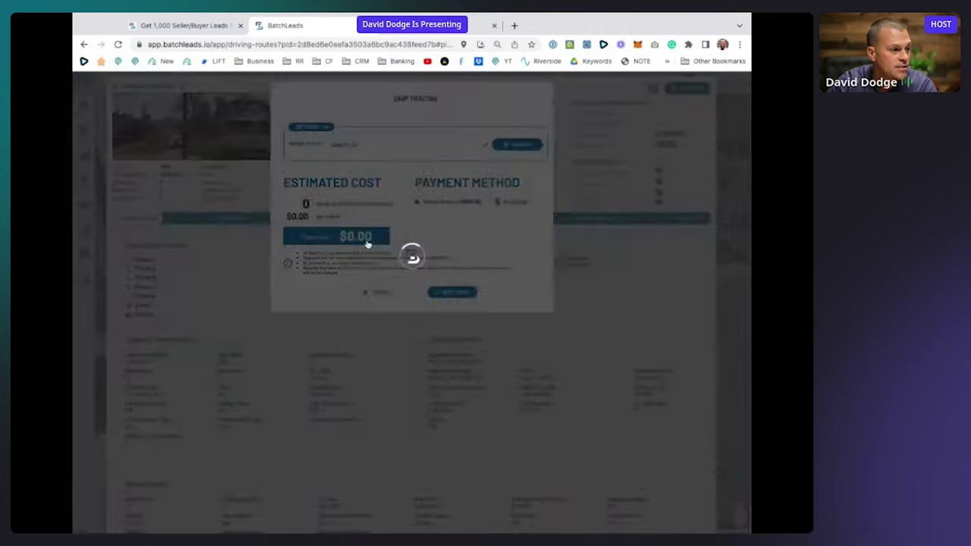
click(350, 145)
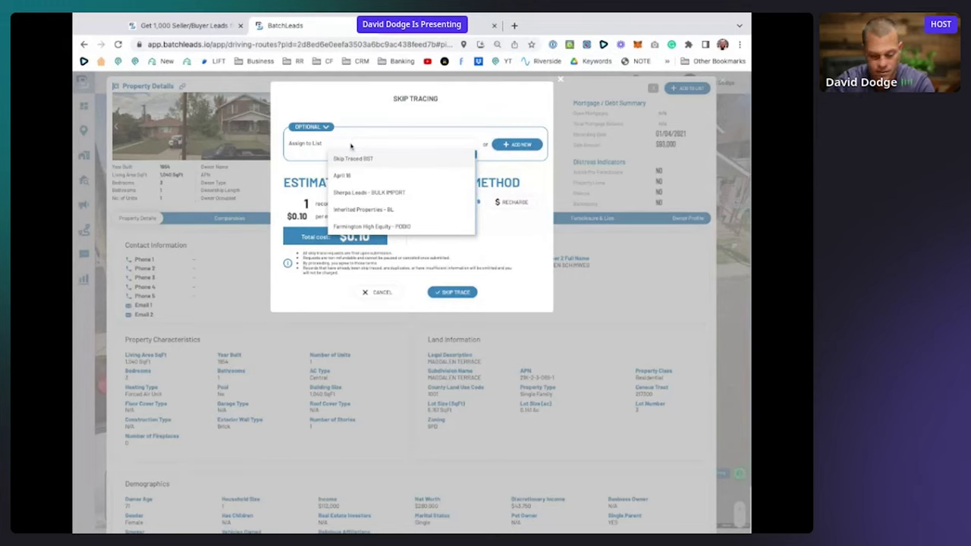
text(ran)
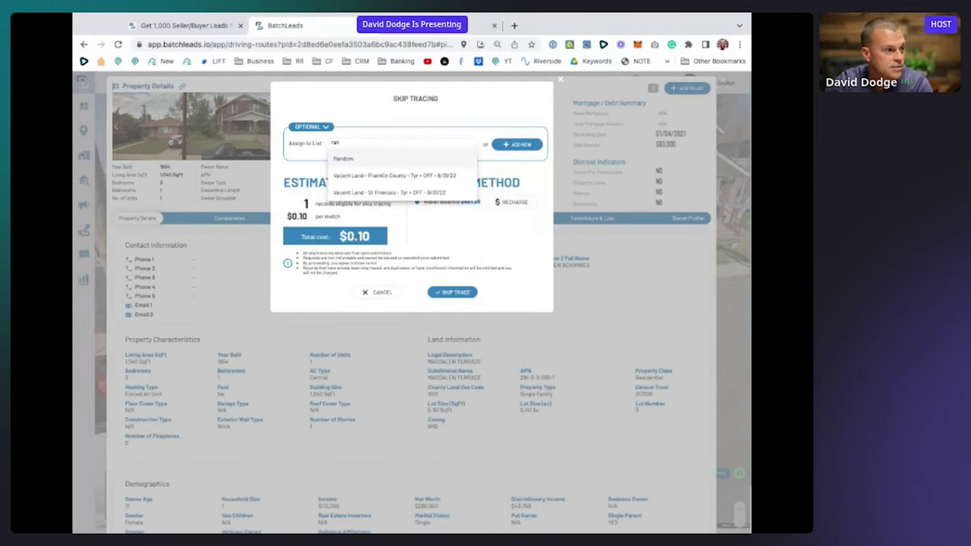
click(345, 159)
click(460, 291)
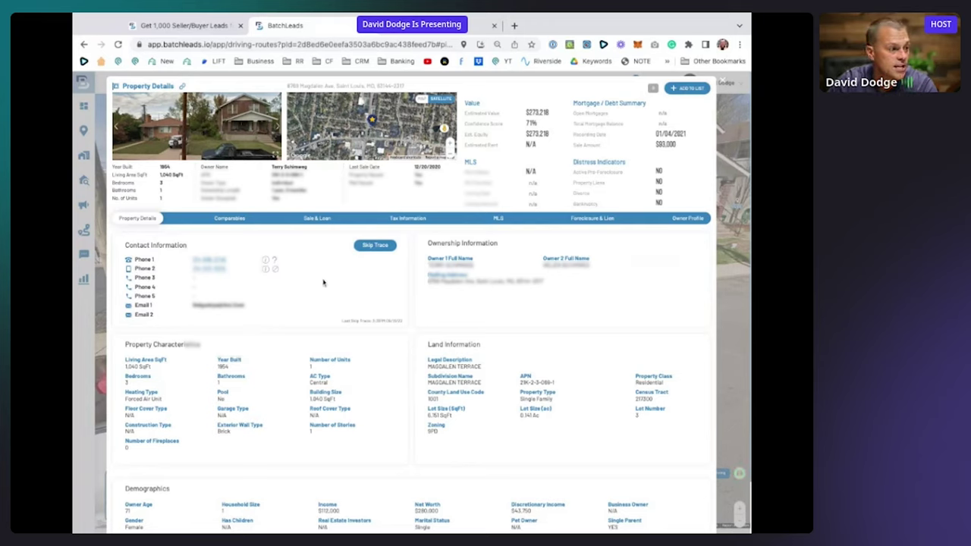
- Try to call the owner's first listed phone number, cancelling the call prompt at the end
click(208, 262)
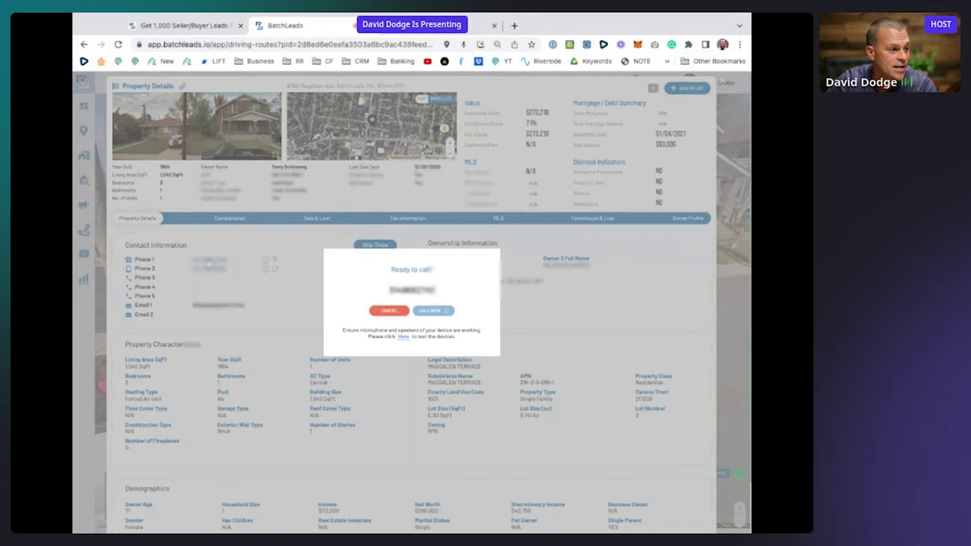
triple_click(387, 273)
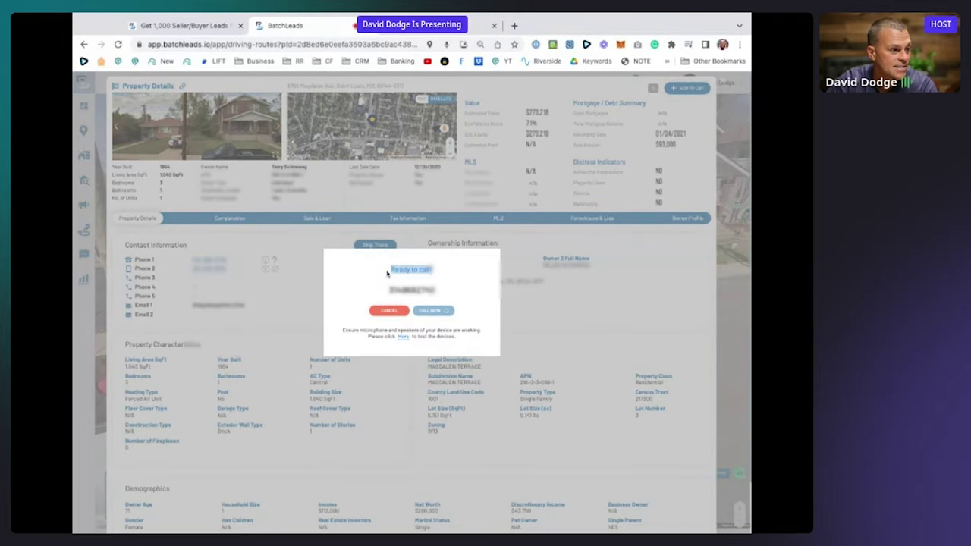
click(433, 313)
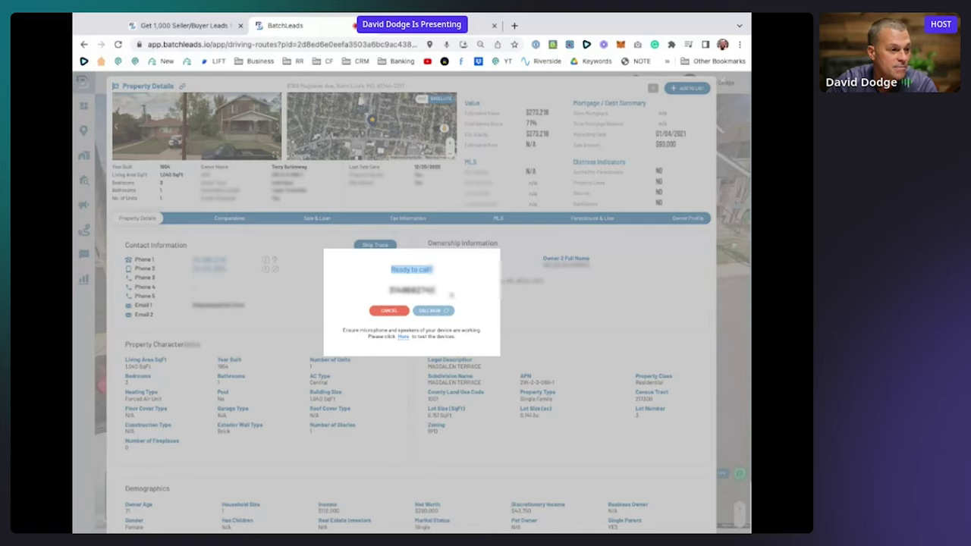
click(441, 316)
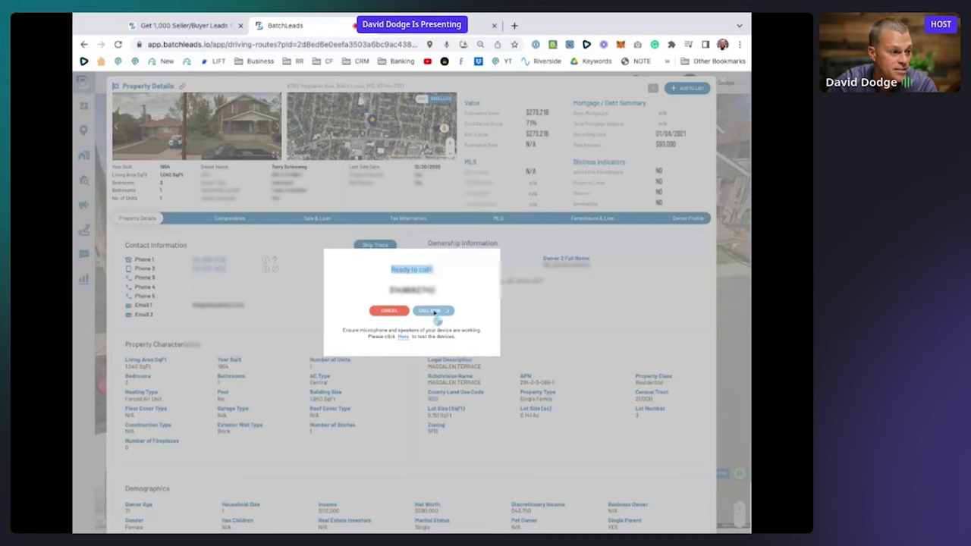
drag(385, 294, 438, 291)
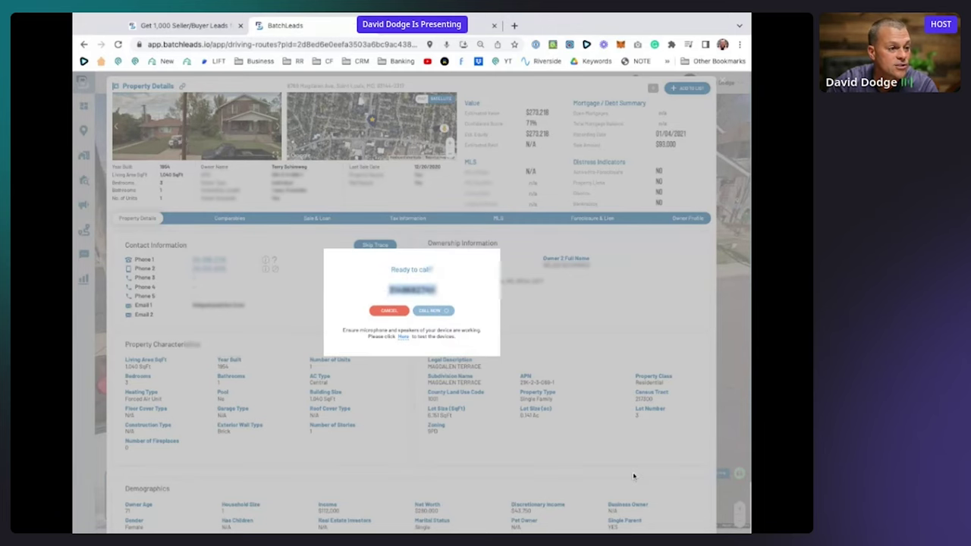
click(337, 235)
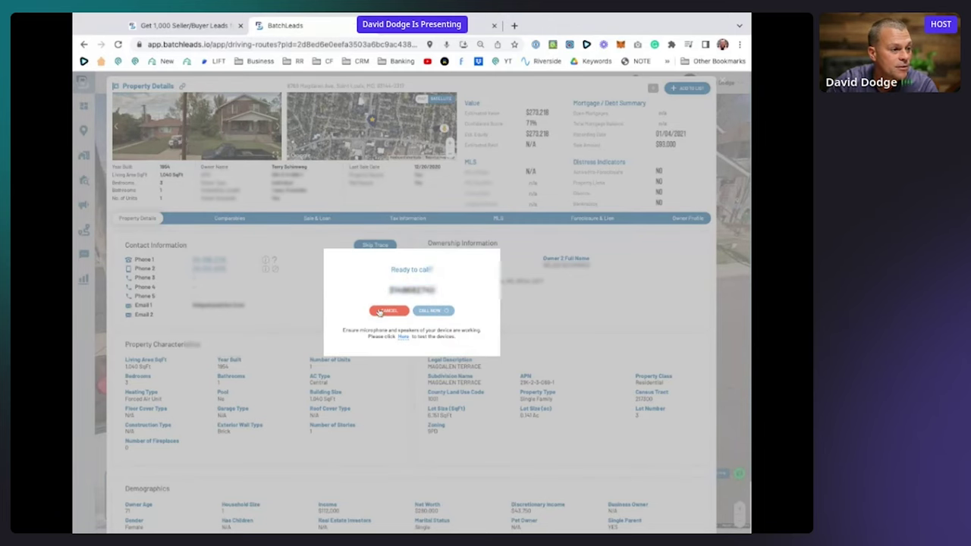
click(387, 311)
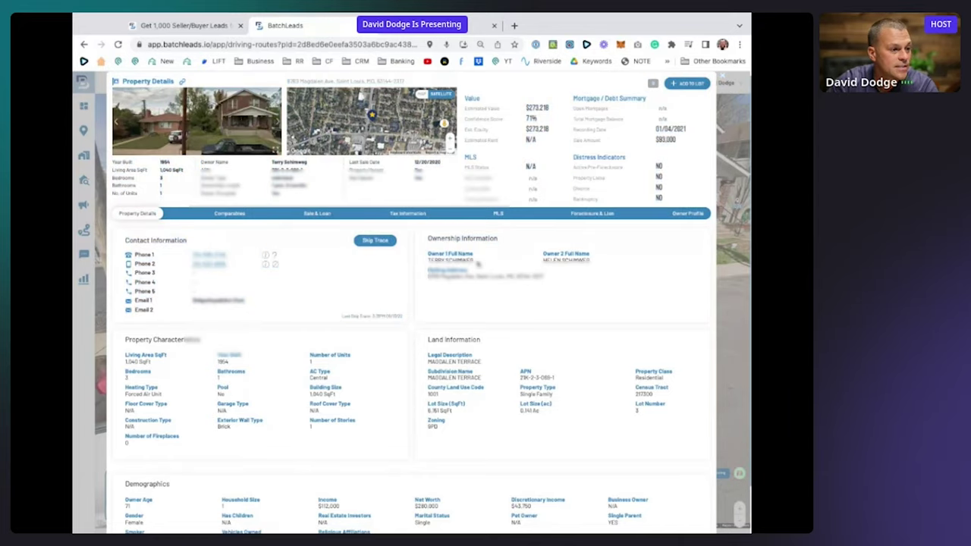
- Review the owners' names, mailing address, and the value and mortgage figures in the property details
drag(477, 261, 418, 266)
click(494, 264)
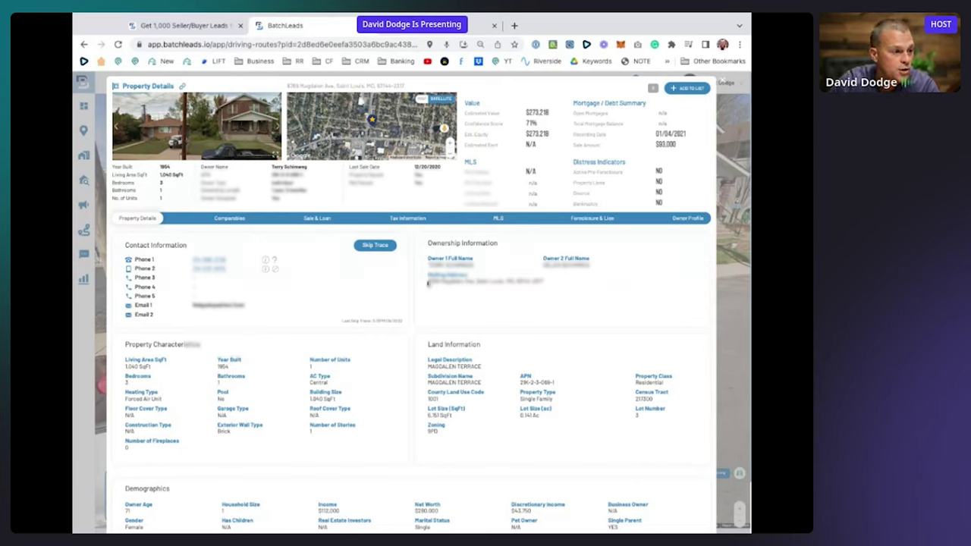
drag(427, 281, 505, 282)
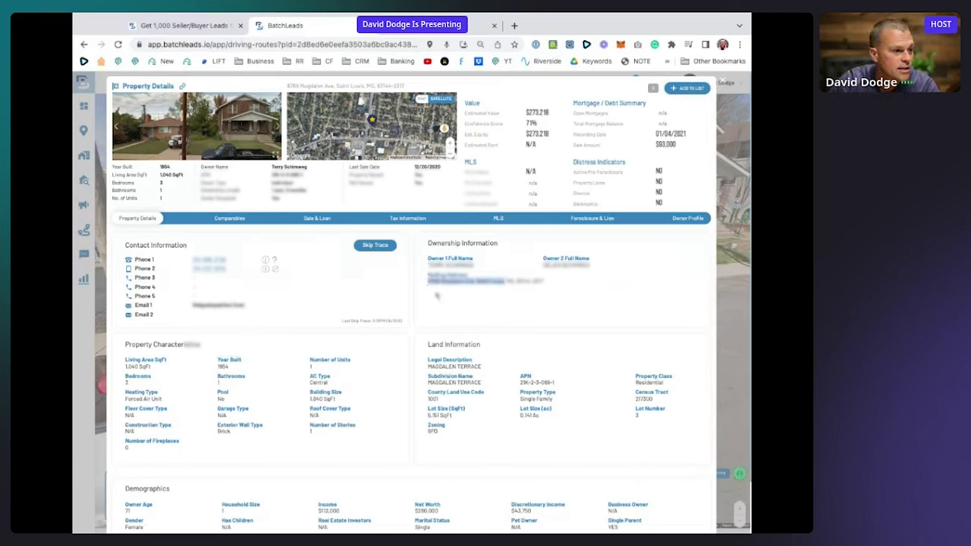
click(464, 290)
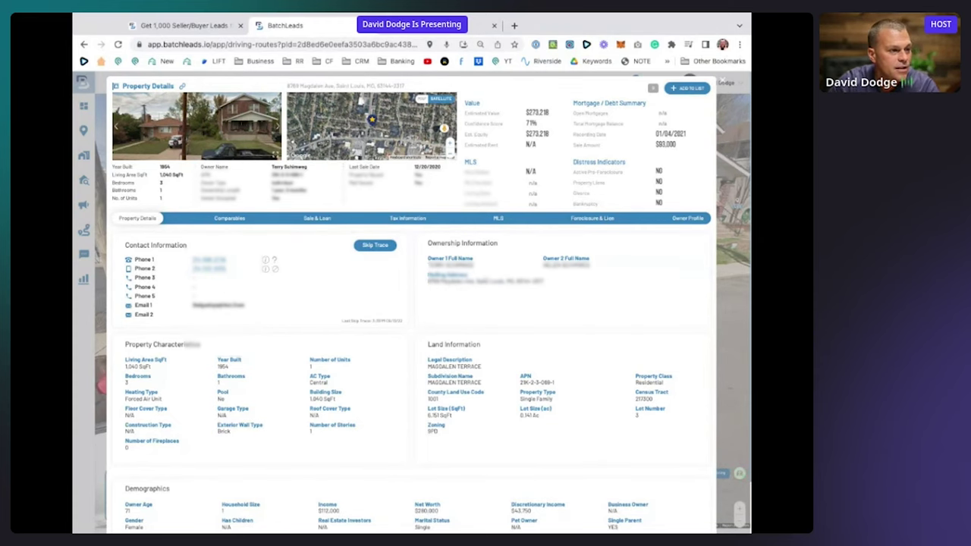
drag(559, 275, 460, 271)
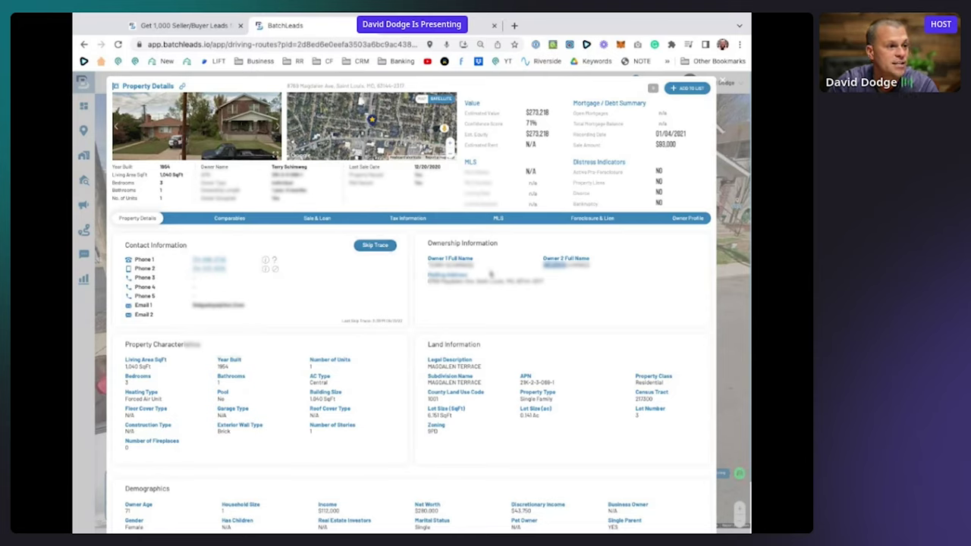
drag(522, 114, 692, 149)
click(697, 150)
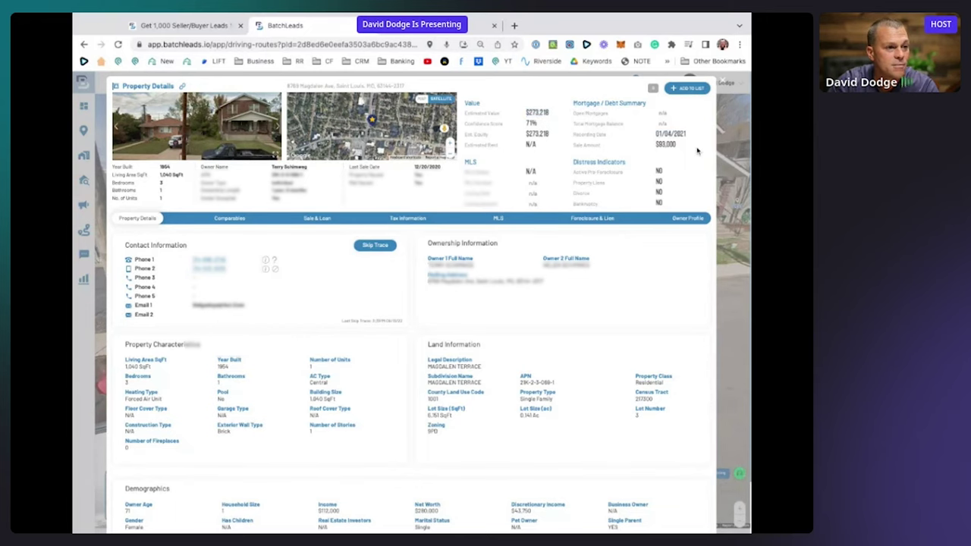
- Open the property's comparables and set the filters to sold in last 6 months and Ignore Year Built
click(228, 219)
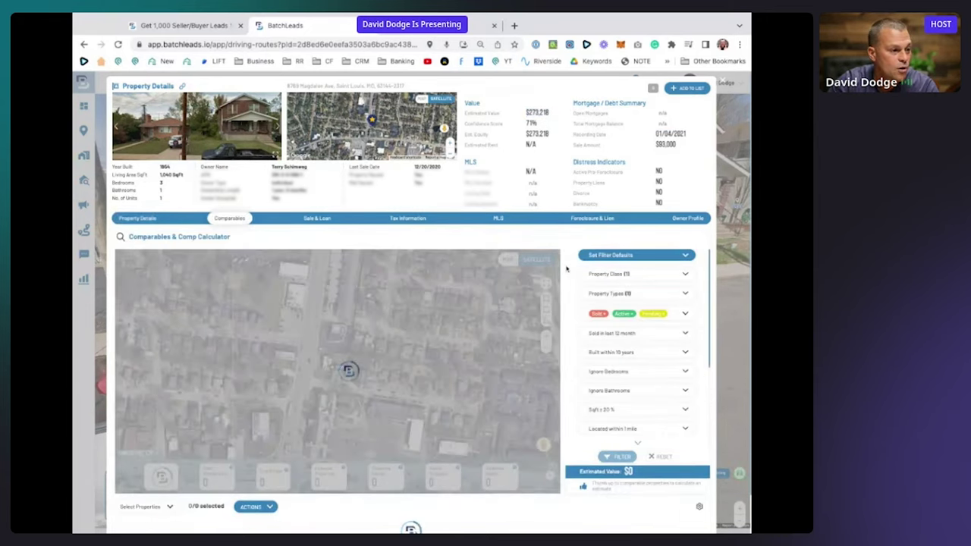
scroll(576, 277, down, 3)
scroll(567, 303, down, 2)
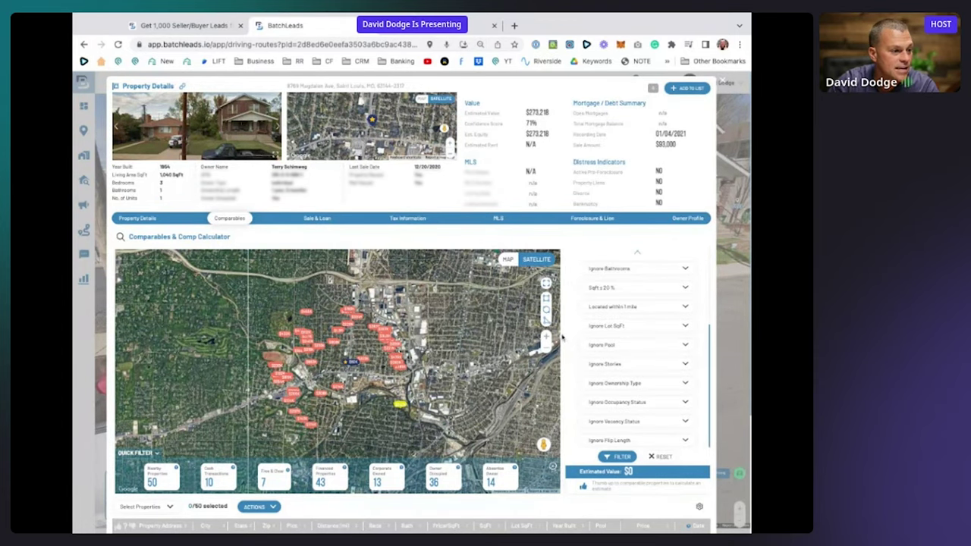
scroll(569, 330, up, 5)
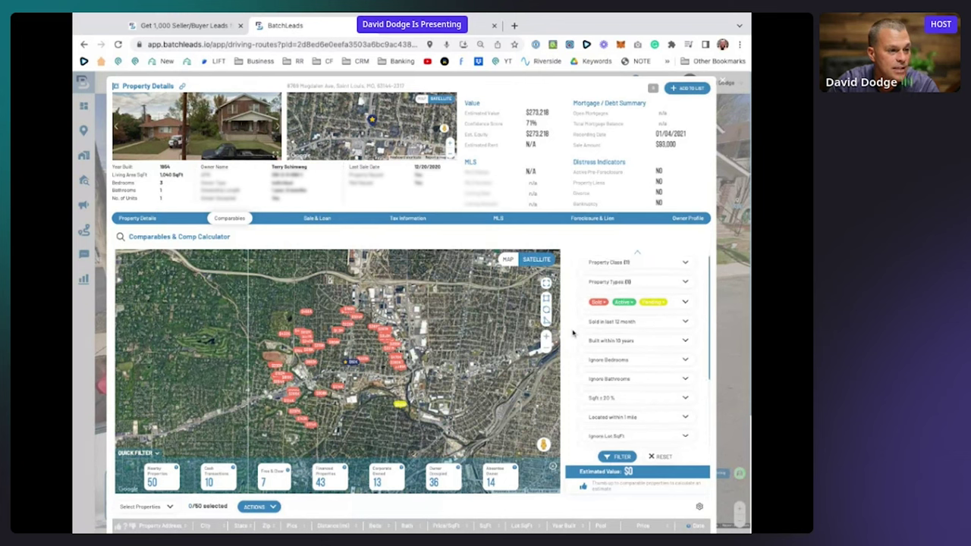
click(639, 333)
click(629, 373)
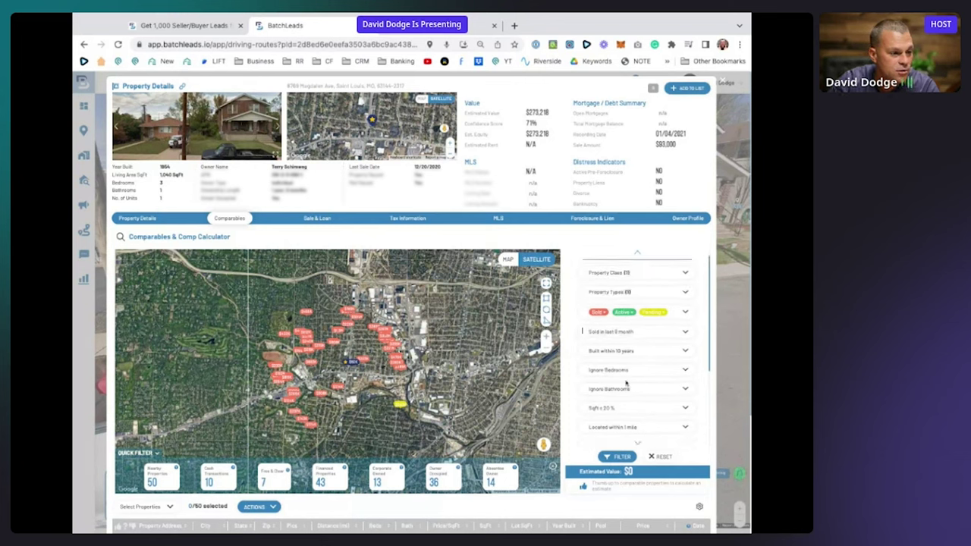
scroll(571, 316, up, 1)
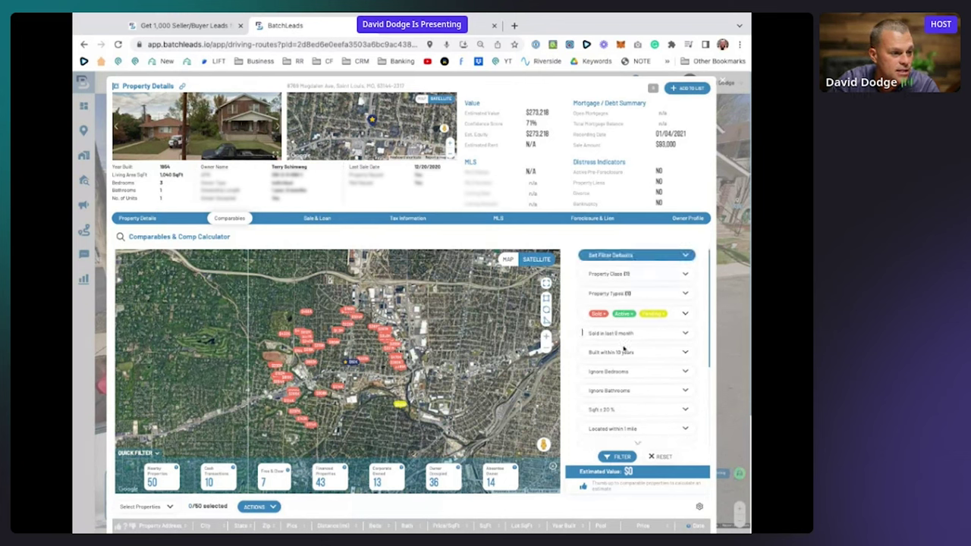
click(623, 350)
click(585, 362)
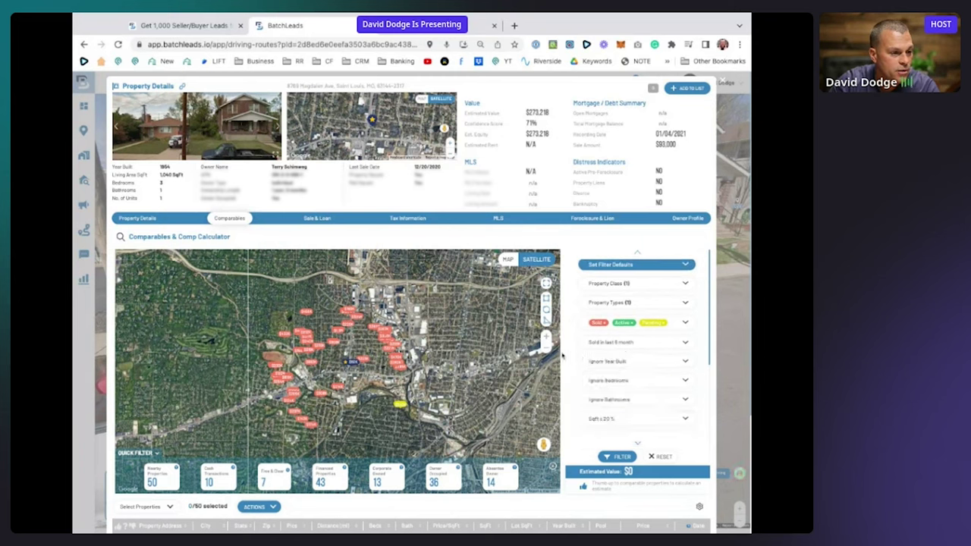
- Remove the Active and Pending statuses from the comparables filter, keeping only Sold
scroll(625, 331, down, 1)
click(616, 314)
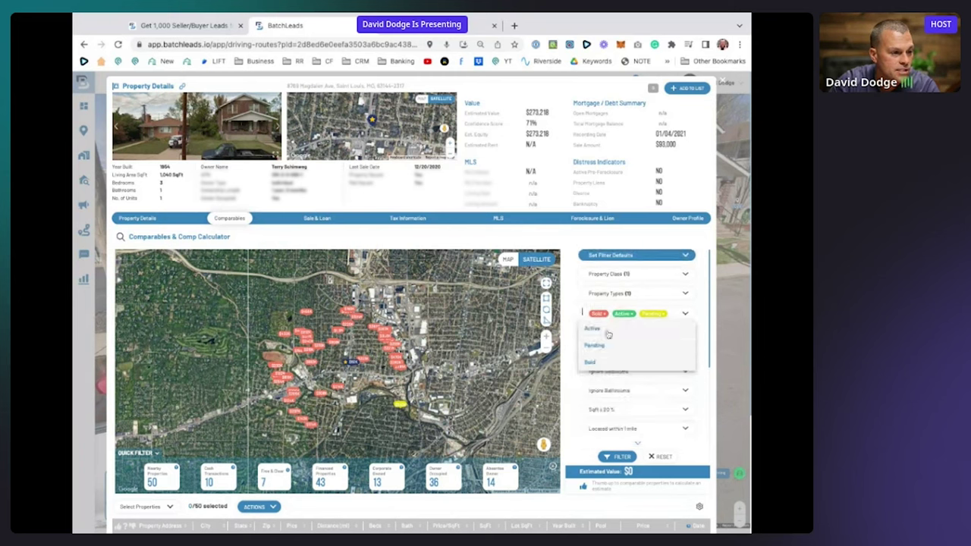
click(592, 329)
click(597, 346)
click(570, 321)
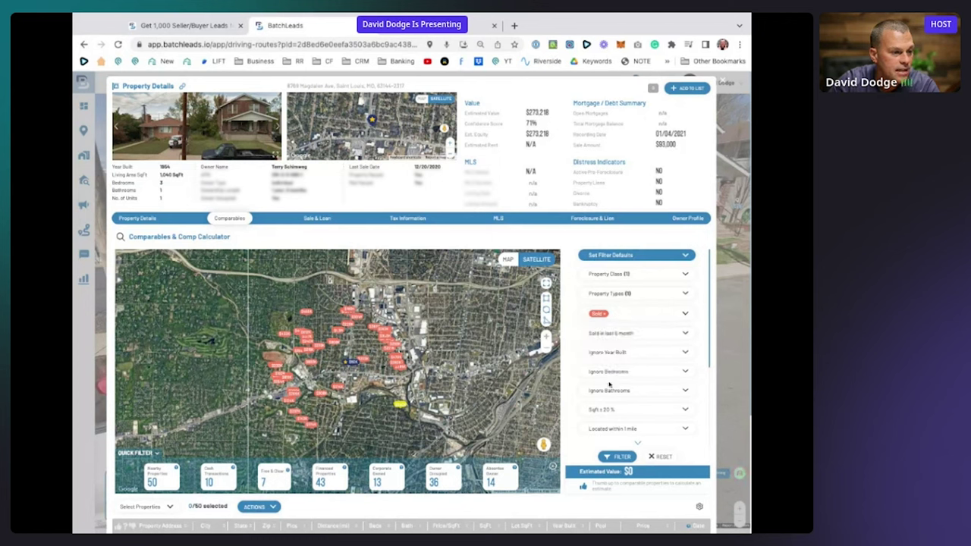
- Restrict the comparables to properties located within 1/4 mile and apply the filters
scroll(629, 383, down, 4)
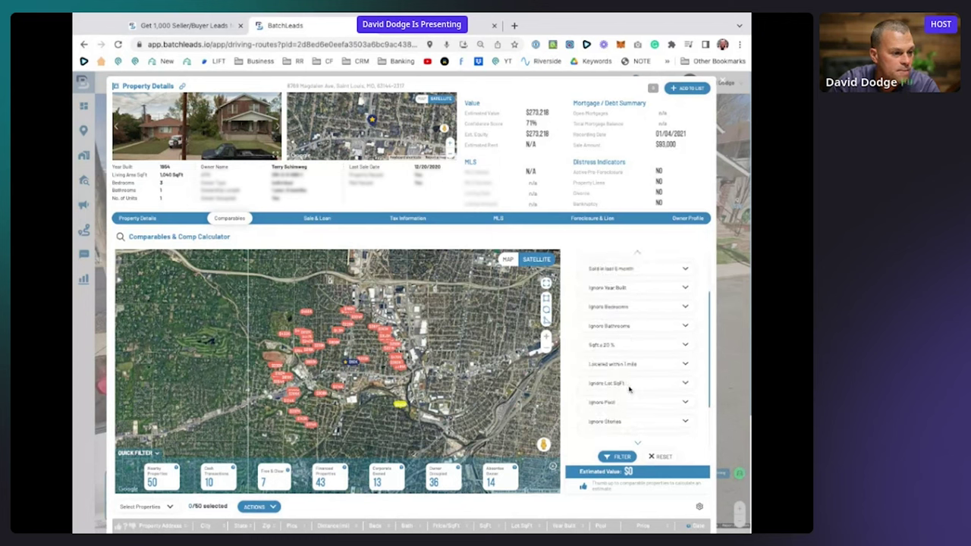
scroll(630, 389, up, 4)
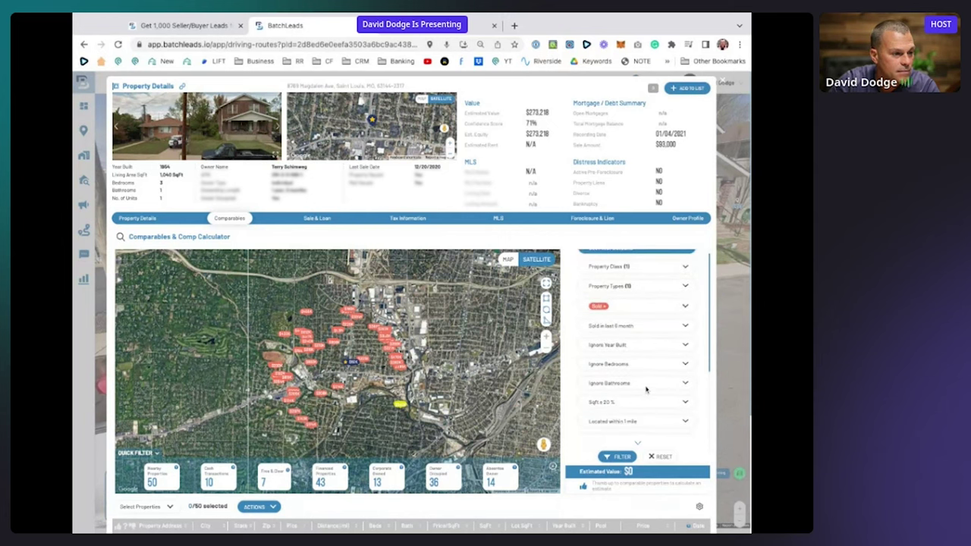
scroll(645, 389, down, 1)
click(643, 387)
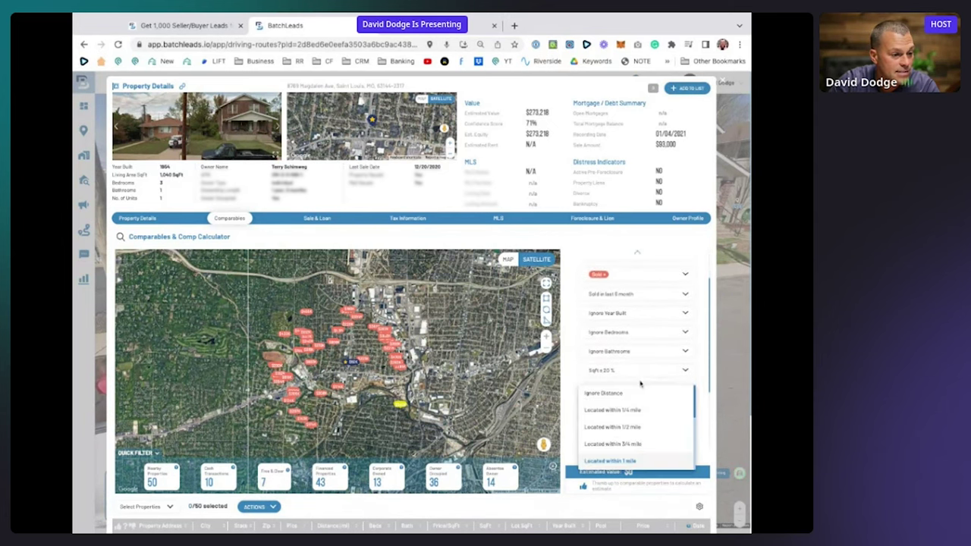
click(623, 411)
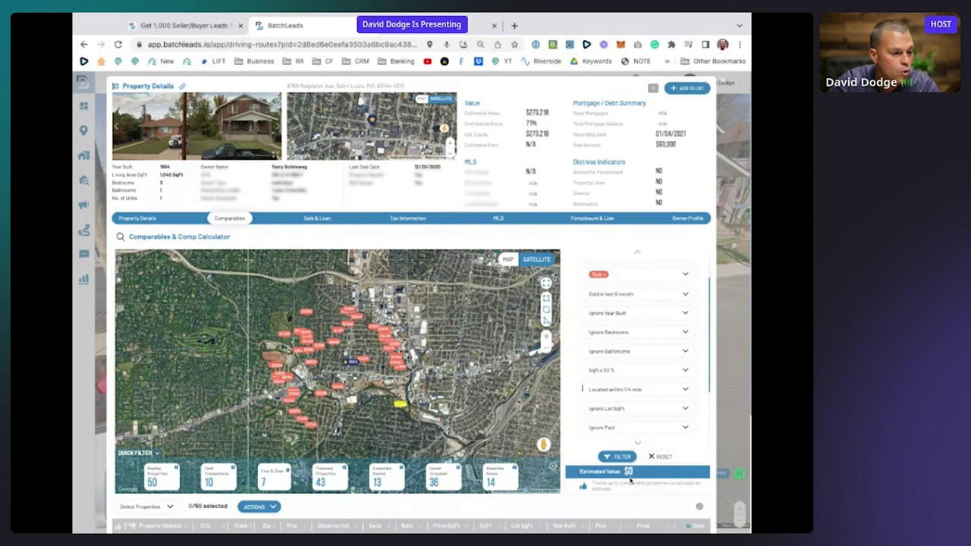
click(618, 456)
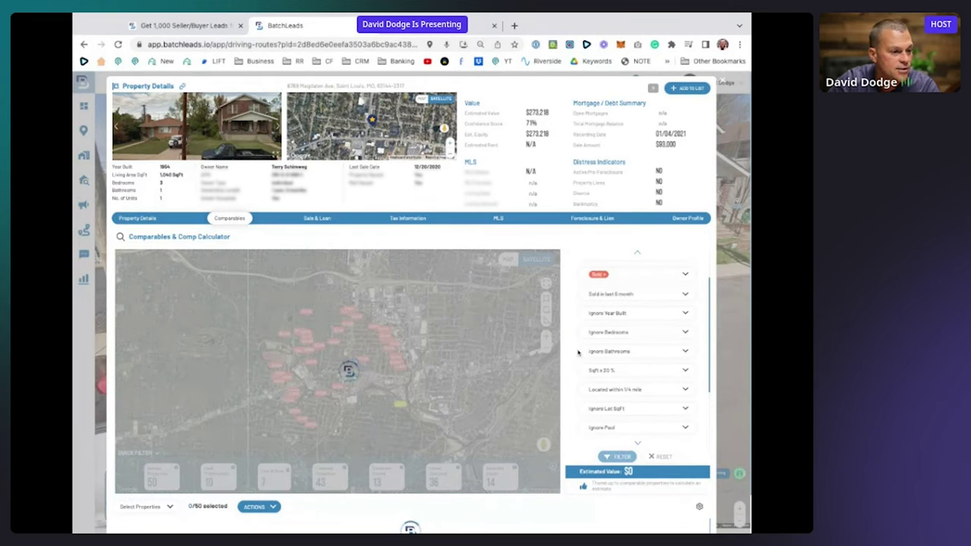
- Mark the three highest-priced comparables in the results table with a thumbs up for the comp calculator
scroll(571, 401, down, 5)
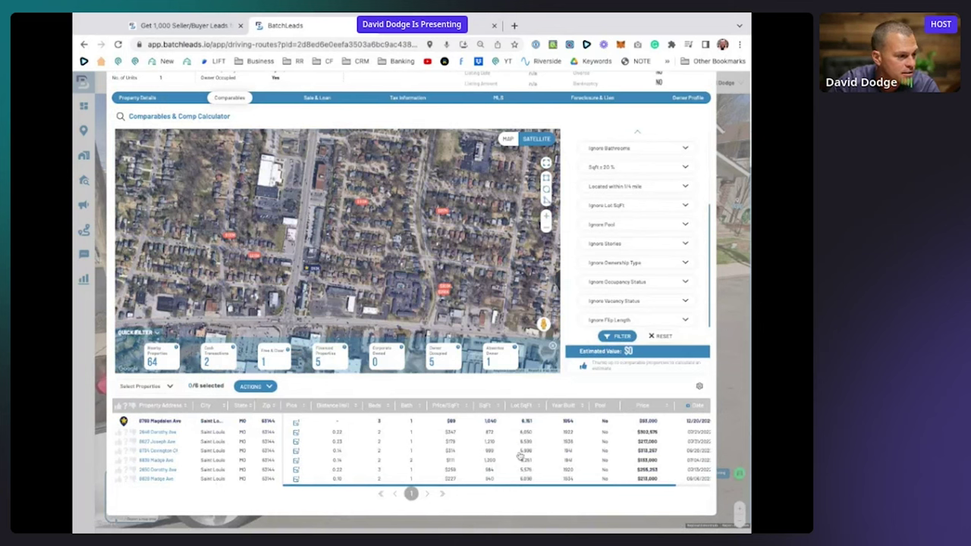
click(638, 432)
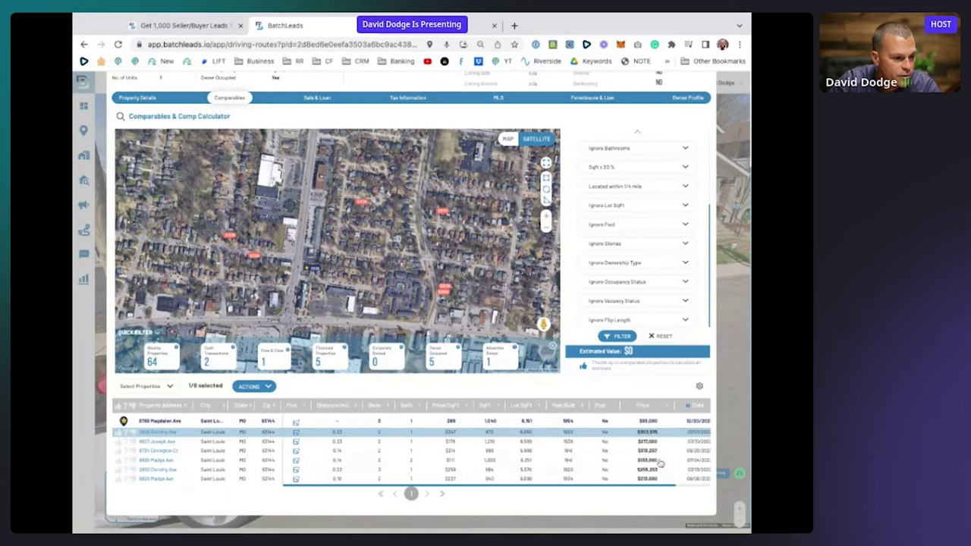
click(118, 469)
click(118, 450)
click(118, 431)
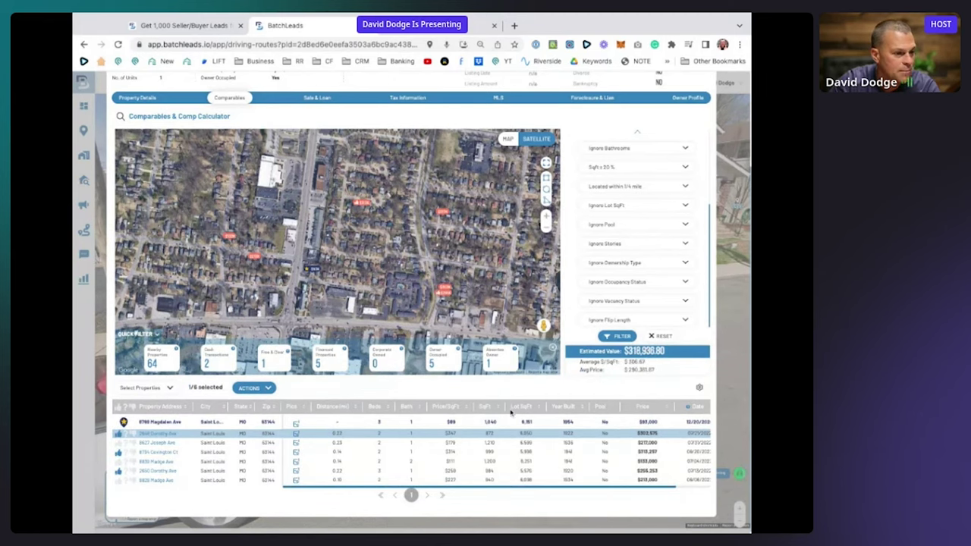
- Compare the comp calculator's estimated value with the estimated value in the property summary
drag(673, 351, 575, 352)
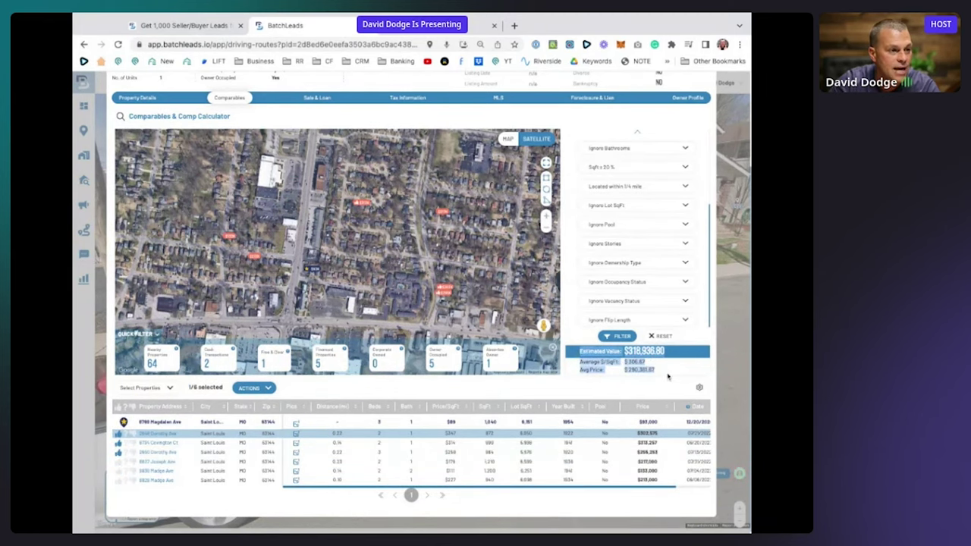
scroll(668, 376, up, 2)
drag(524, 113, 549, 113)
scroll(557, 173, down, 1)
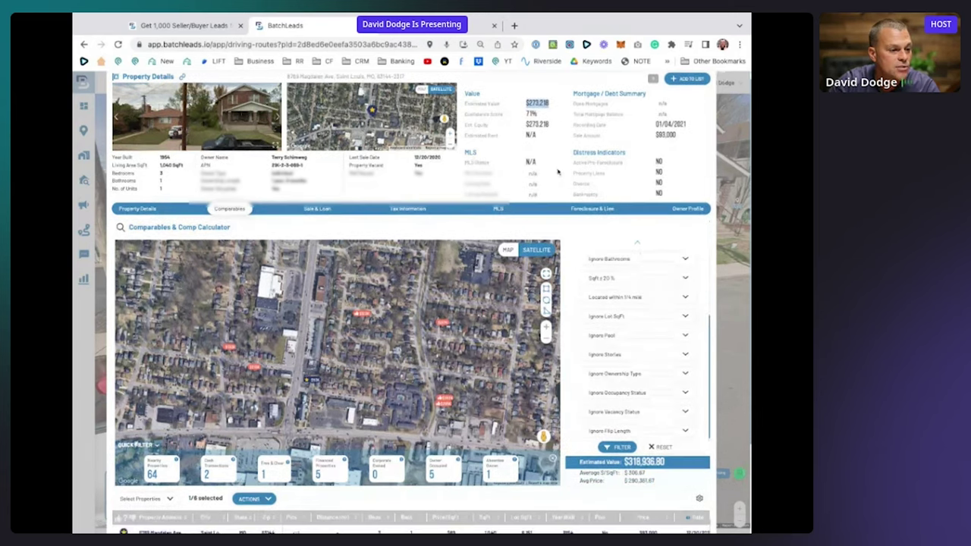
scroll(557, 173, down, 1)
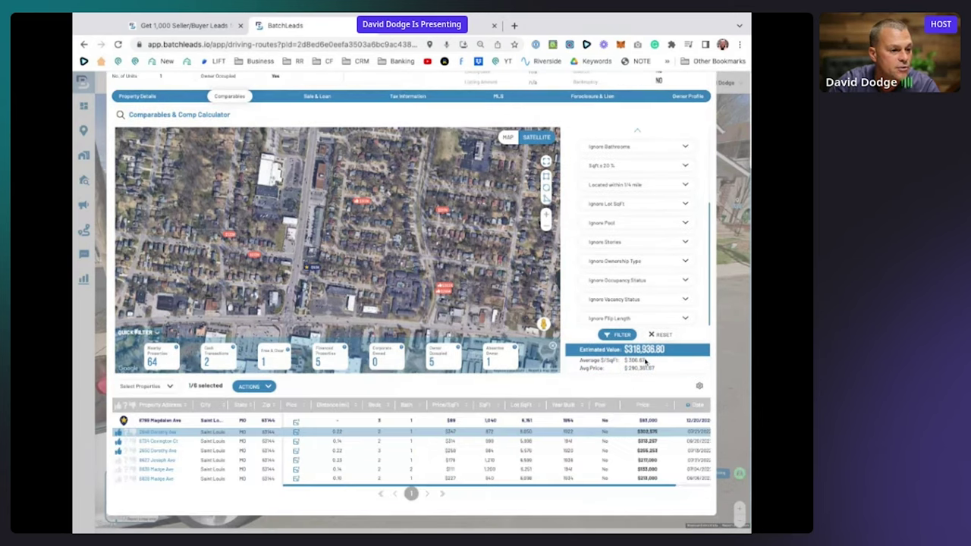
- Give the $302,575 comparable a thumbs down and the $217,000 comparable a thumbs up, and recheck the estimated value
click(132, 432)
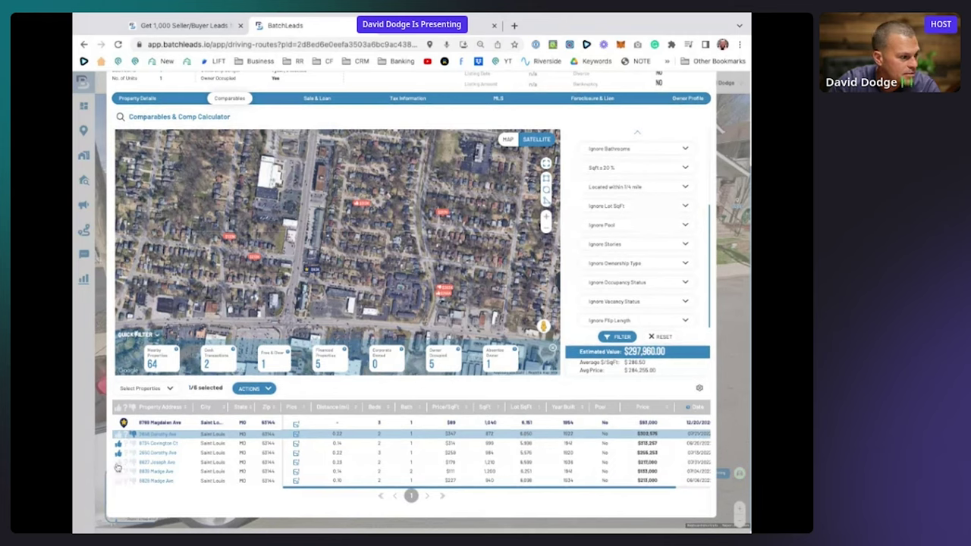
click(117, 466)
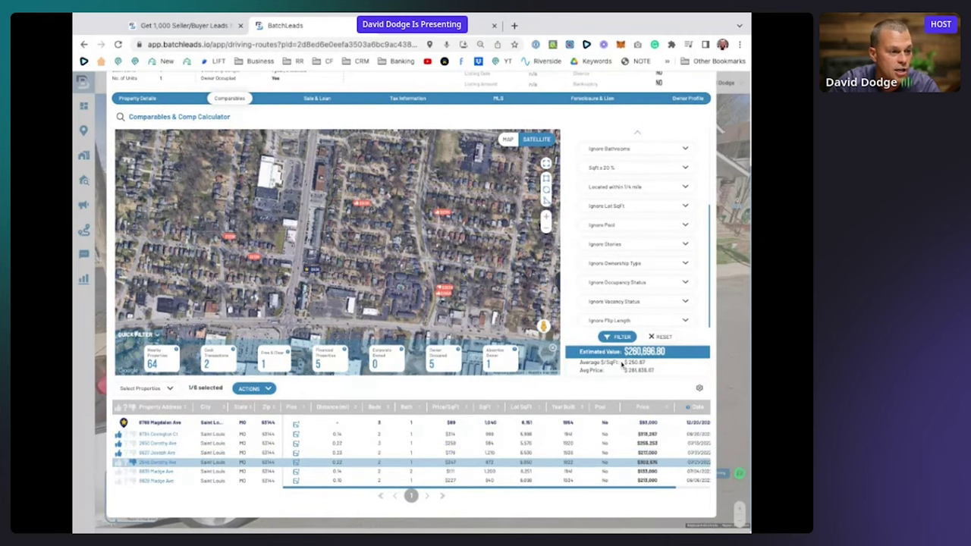
scroll(623, 366, up, 2)
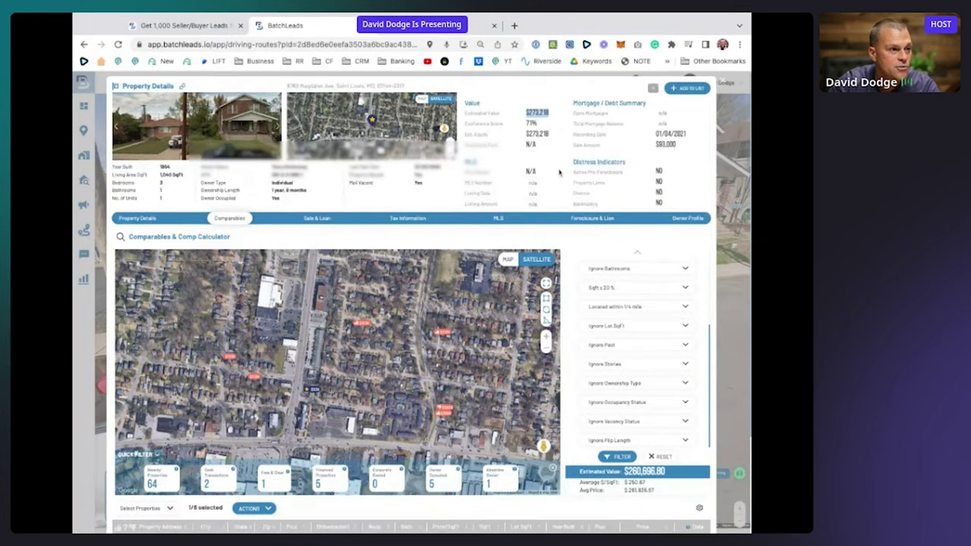
scroll(523, 108, down, 2)
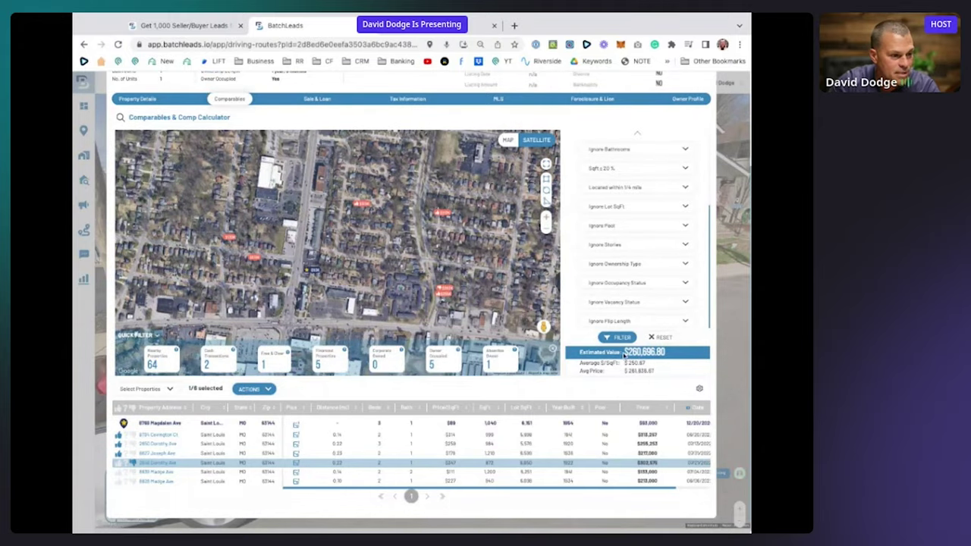
- Review the property's contact and ownership information, and close the property record
scroll(589, 345, up, 2)
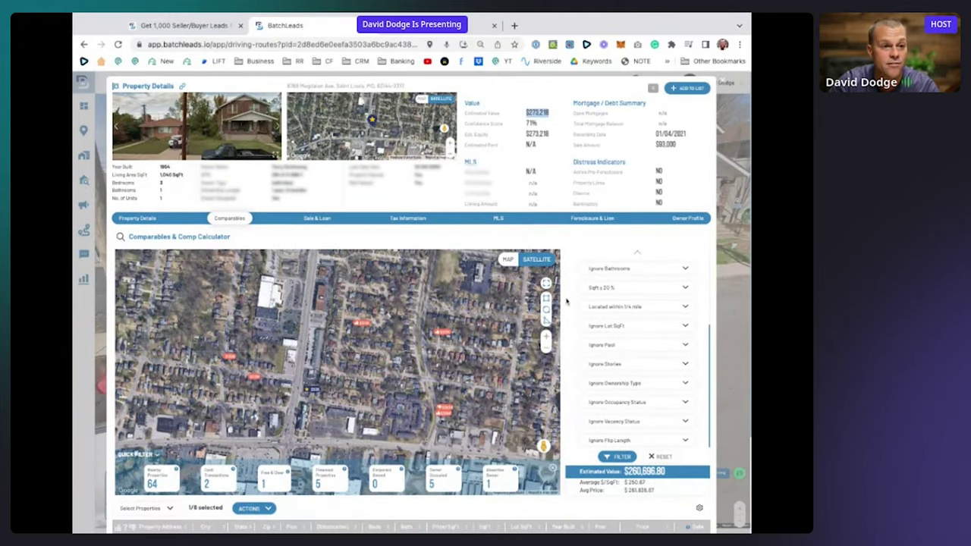
click(137, 218)
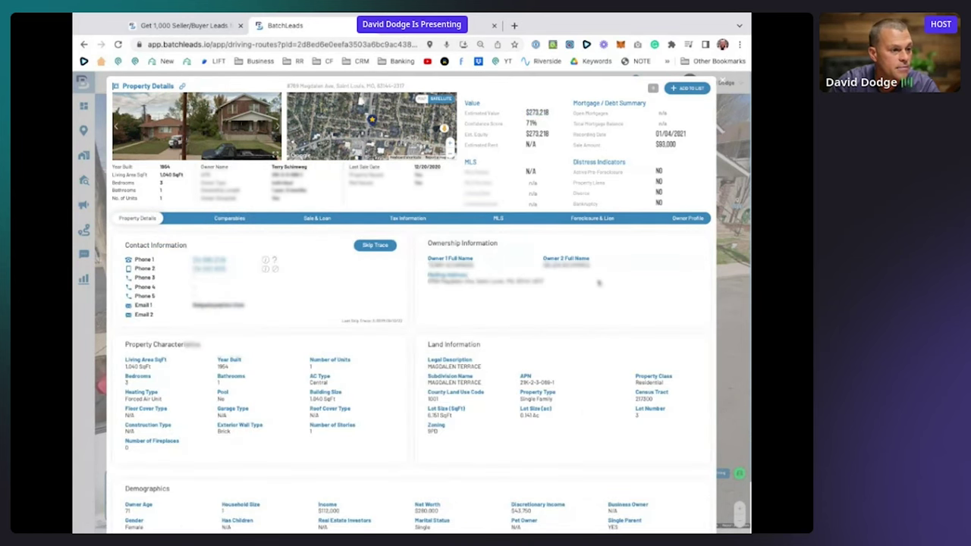
click(726, 83)
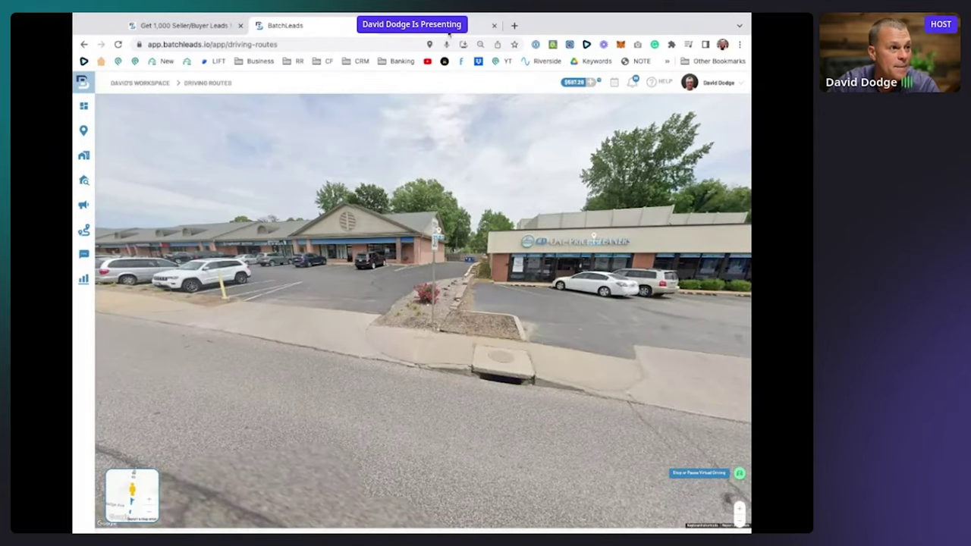
- Switch to BatchDriven and log in with the account e-mail and password, agreeing to the Terms of Service and Privacy Policy
click(448, 32)
click(274, 258)
click(273, 280)
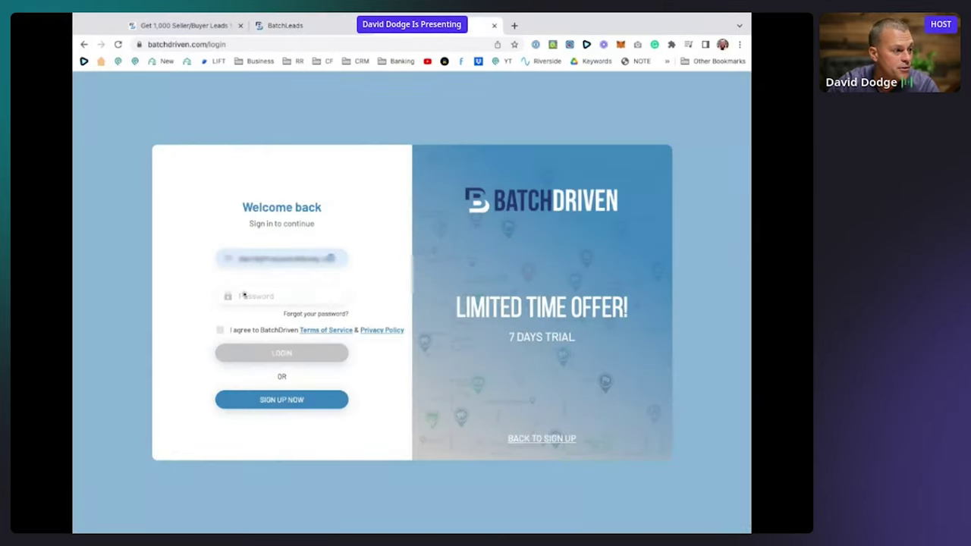
click(220, 329)
click(260, 354)
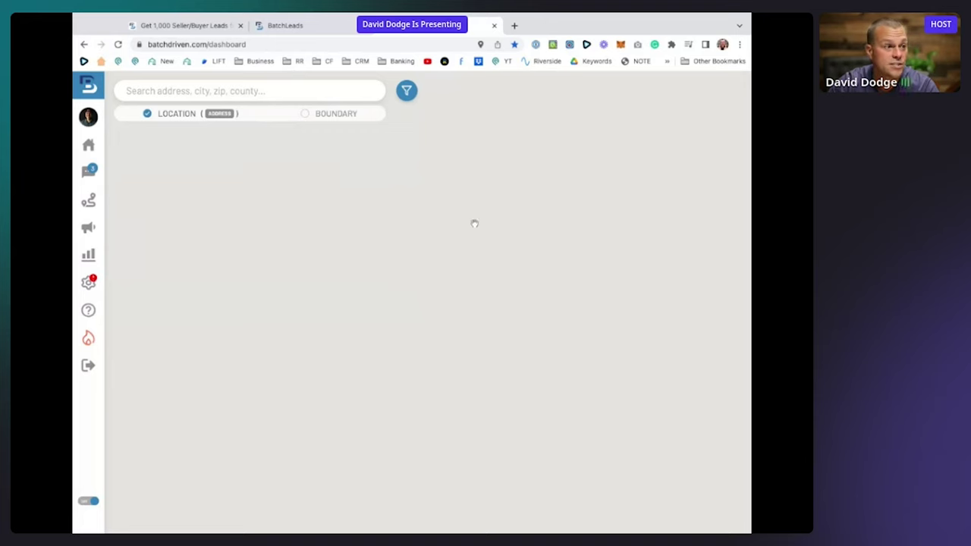
mouse_move(89, 144)
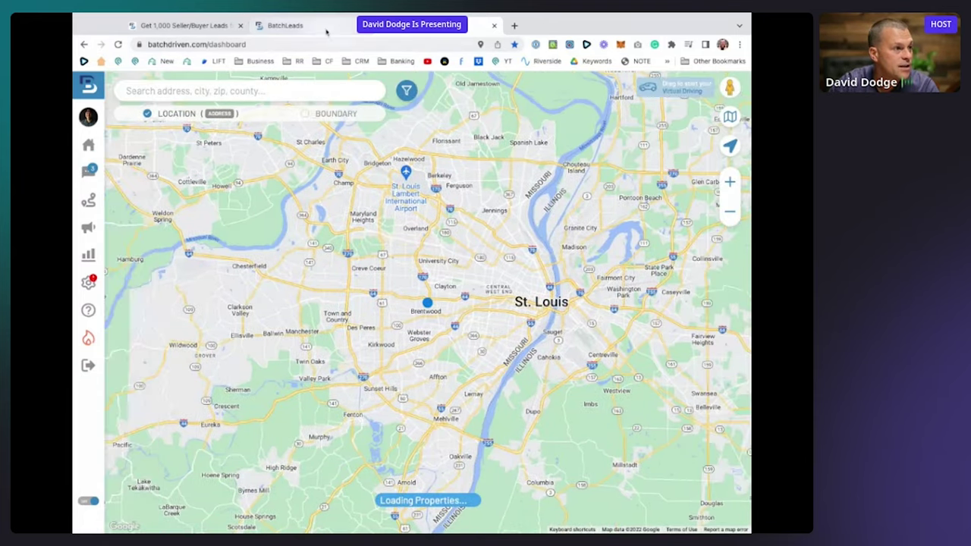
- Switch back to BatchLeads, stop and save the current virtual drive, and dismiss the drive summary
click(326, 31)
mouse_move(101, 231)
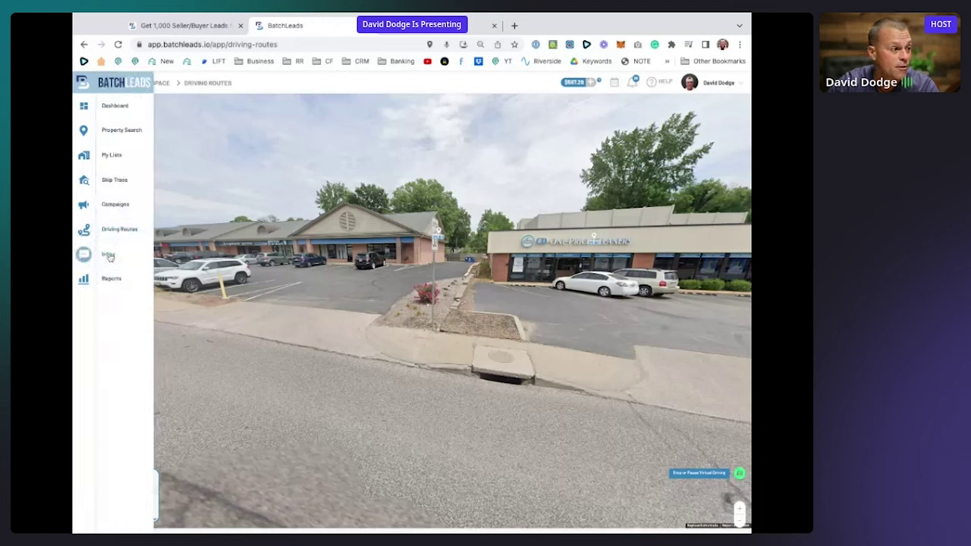
click(110, 255)
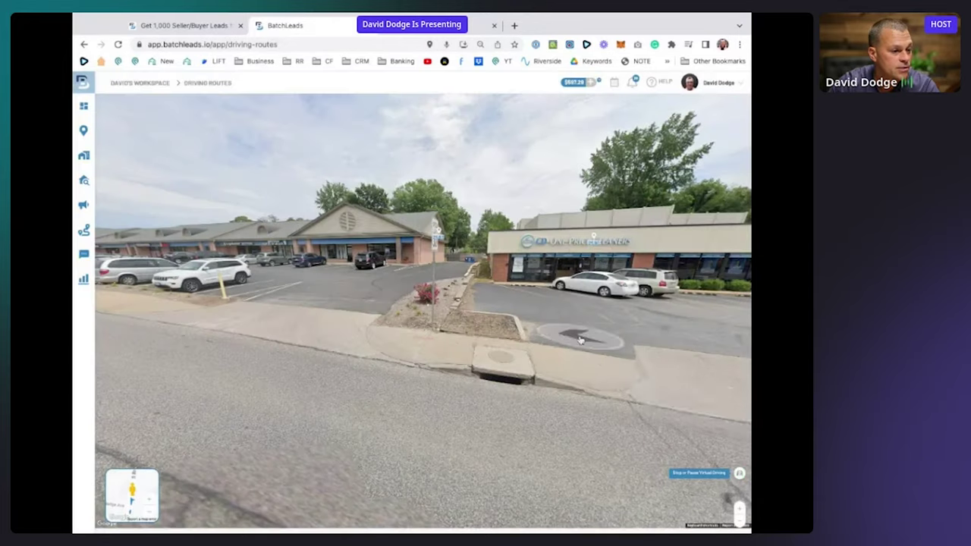
click(473, 269)
click(740, 474)
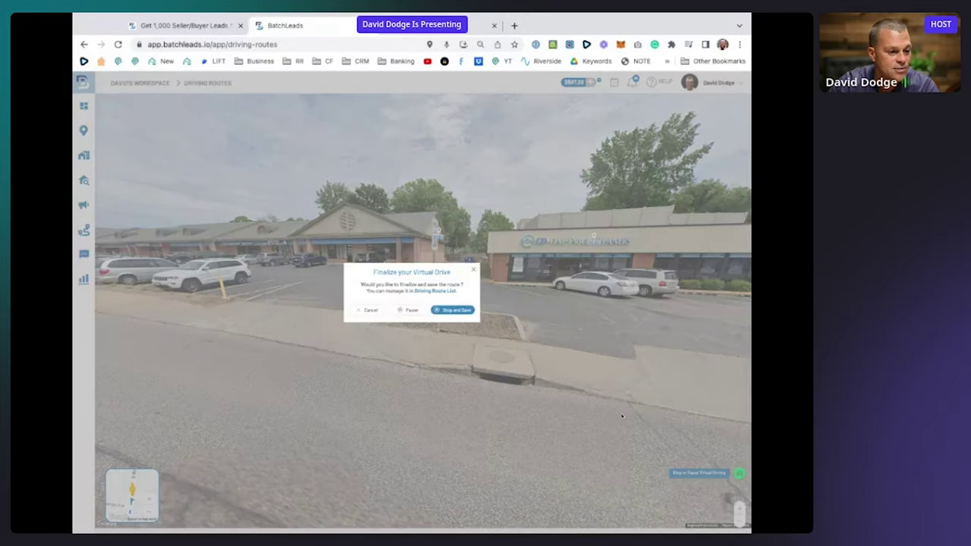
click(453, 313)
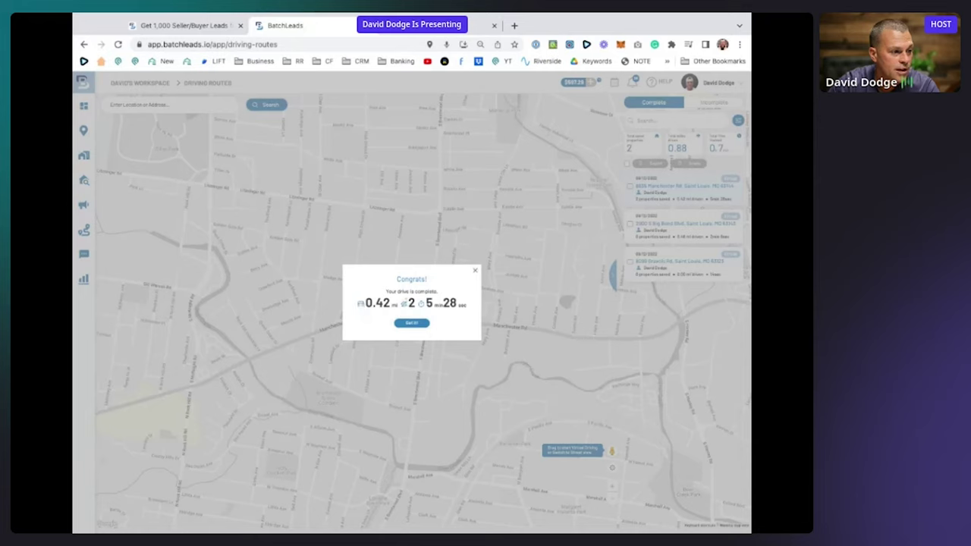
drag(471, 305, 423, 305)
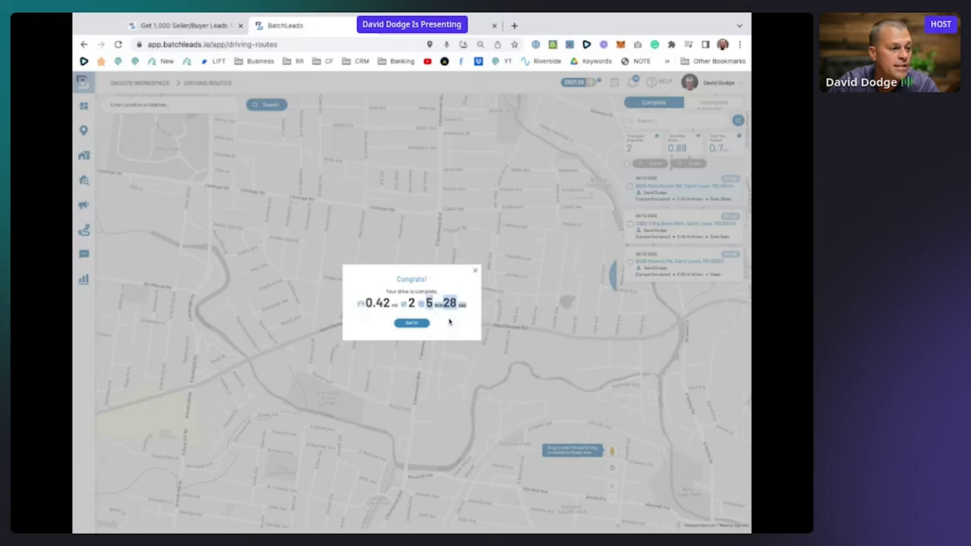
click(474, 271)
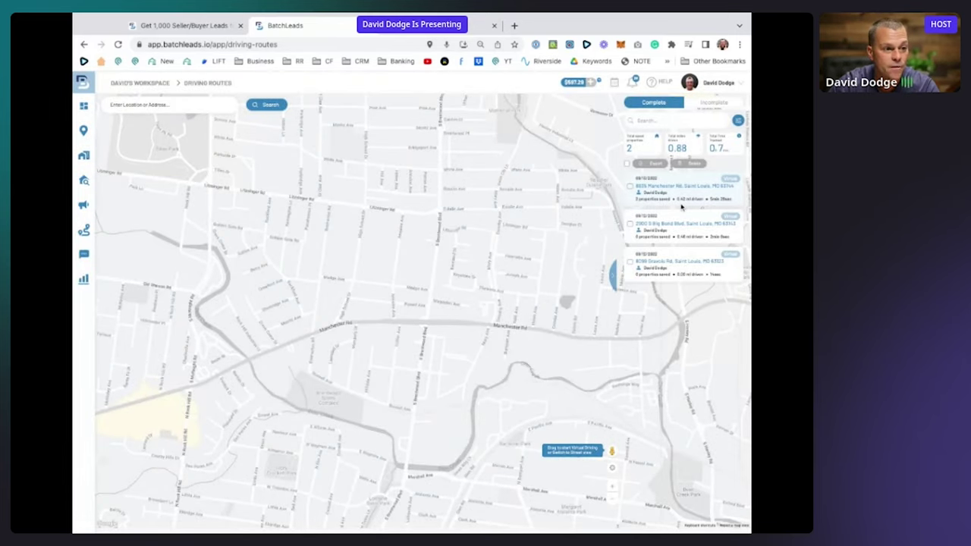
- Check the incomplete and complete driving routes, look at the BatchDriven property map, and return to BatchLeads
scroll(603, 186, down, 2)
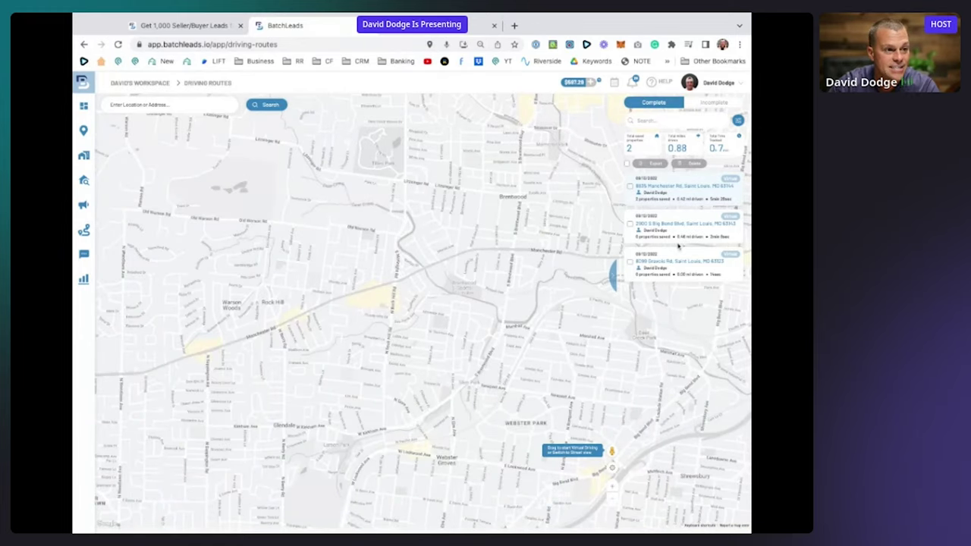
click(729, 106)
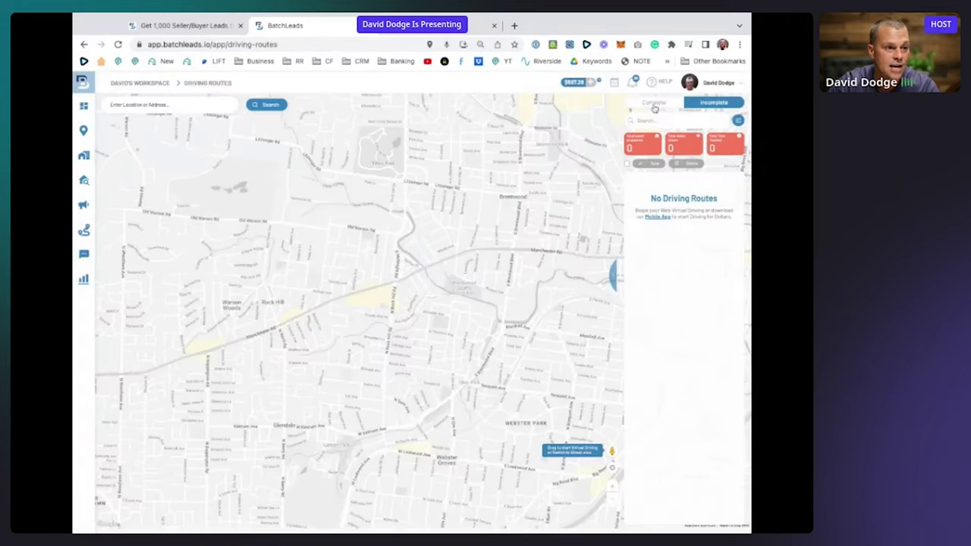
click(654, 106)
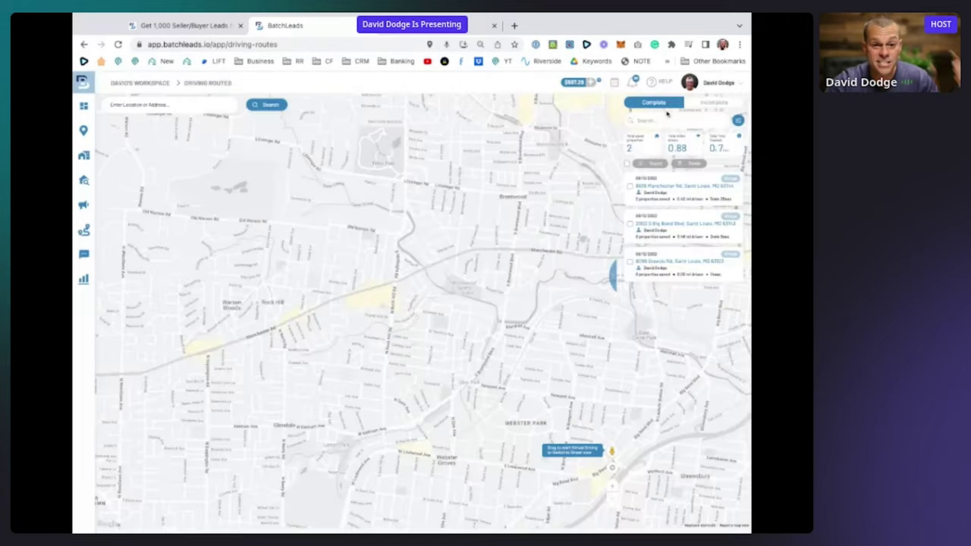
click(458, 32)
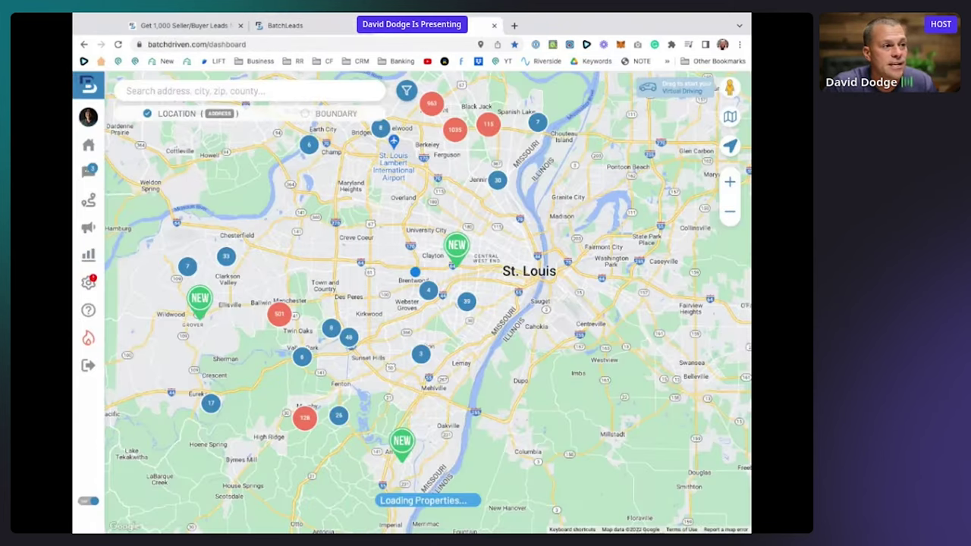
click(300, 26)
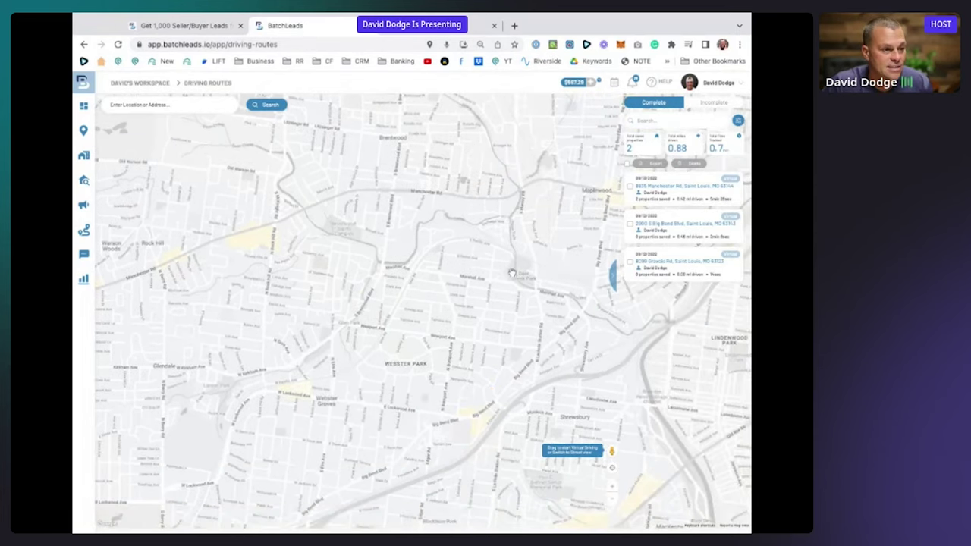
- Display the saved Manchester Rd, S Big Bend Blvd and Gravois Rd driving routes on the map one after another
click(672, 190)
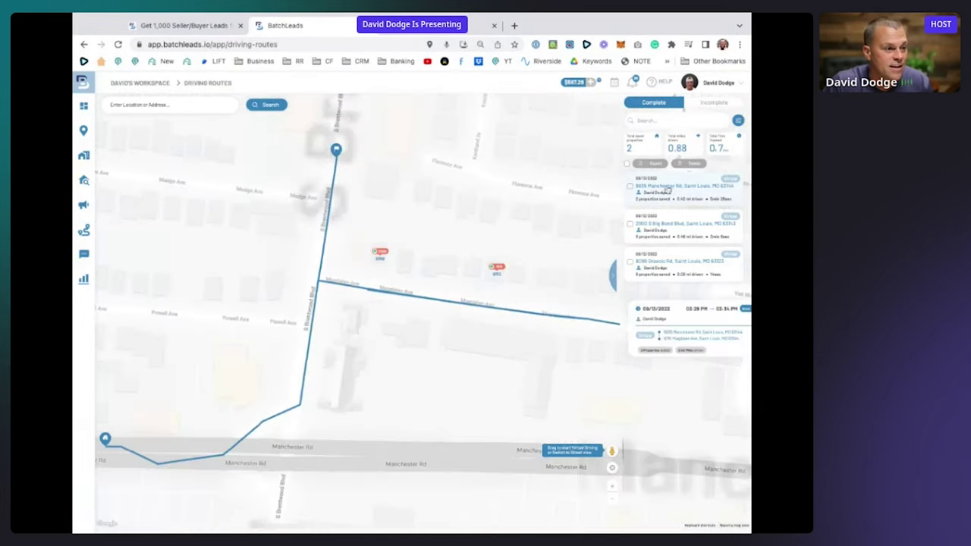
scroll(489, 238, down, 3)
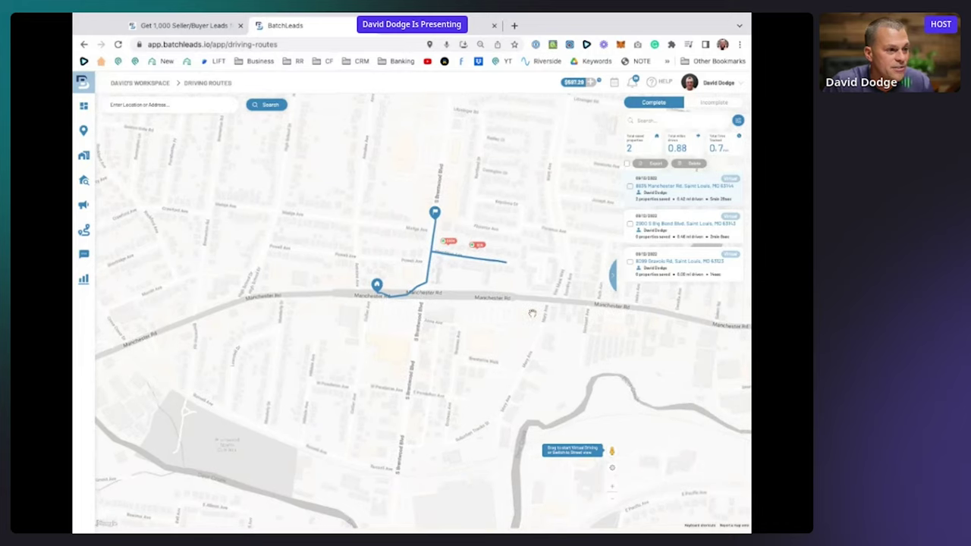
drag(519, 308, 464, 310)
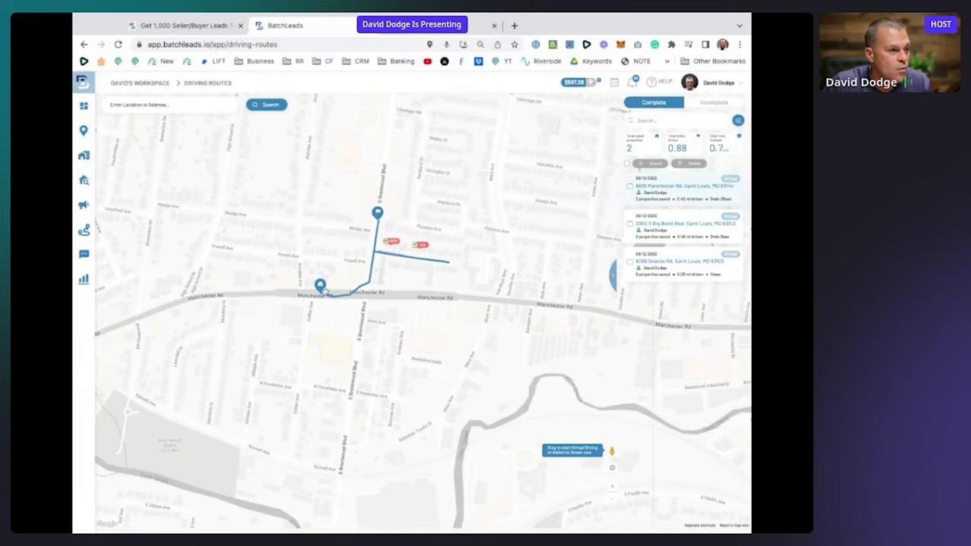
click(664, 227)
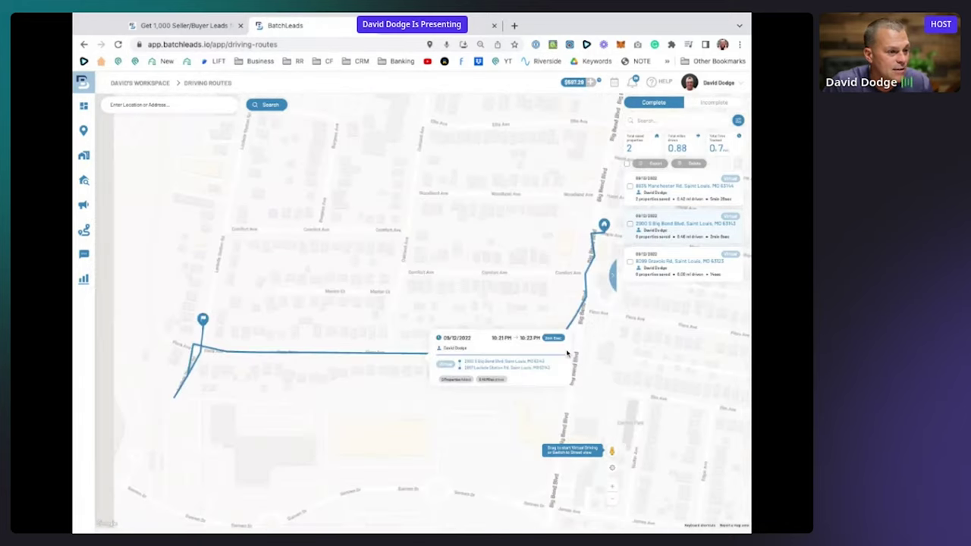
click(684, 265)
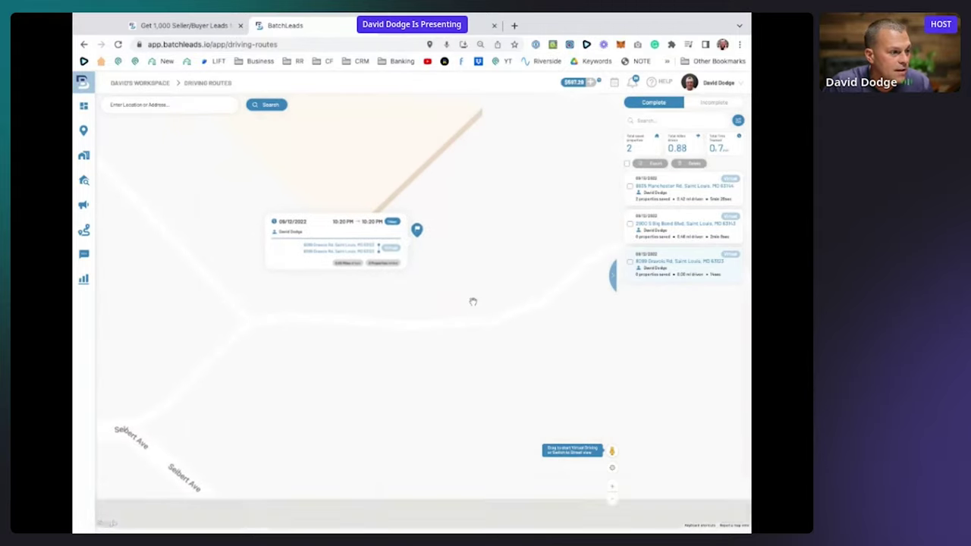
- Redisplay the Manchester Rd route and inspect the properties saved along it on the map
click(678, 188)
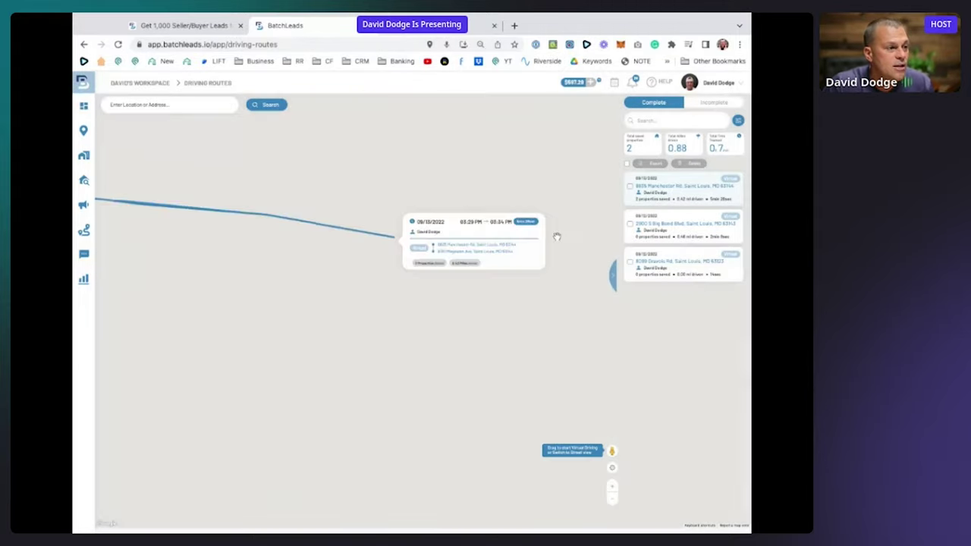
scroll(436, 213, down, 2)
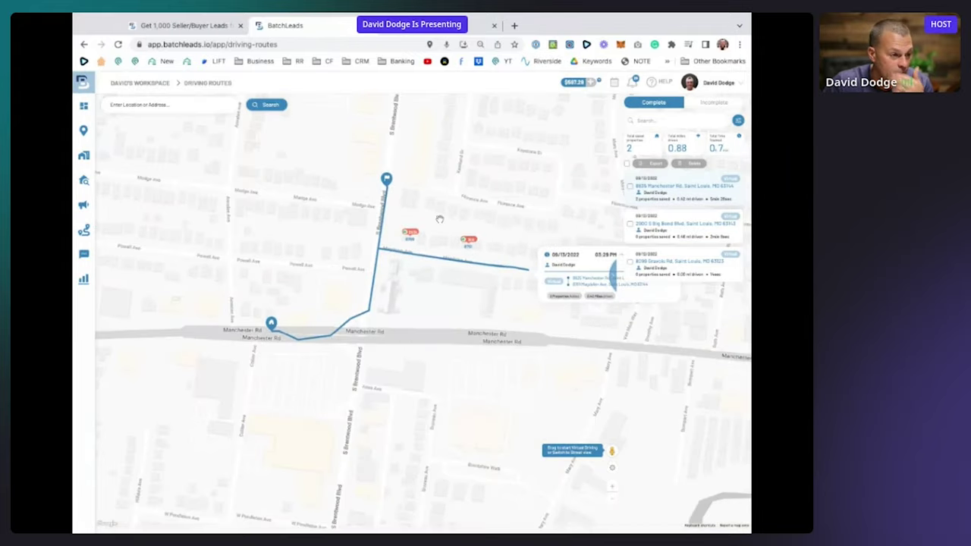
drag(460, 216, 428, 281)
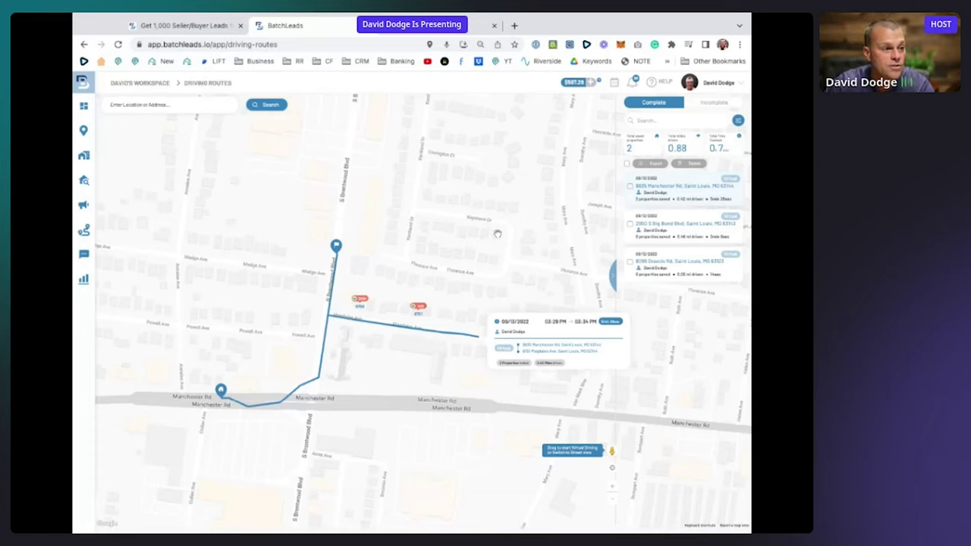
click(442, 371)
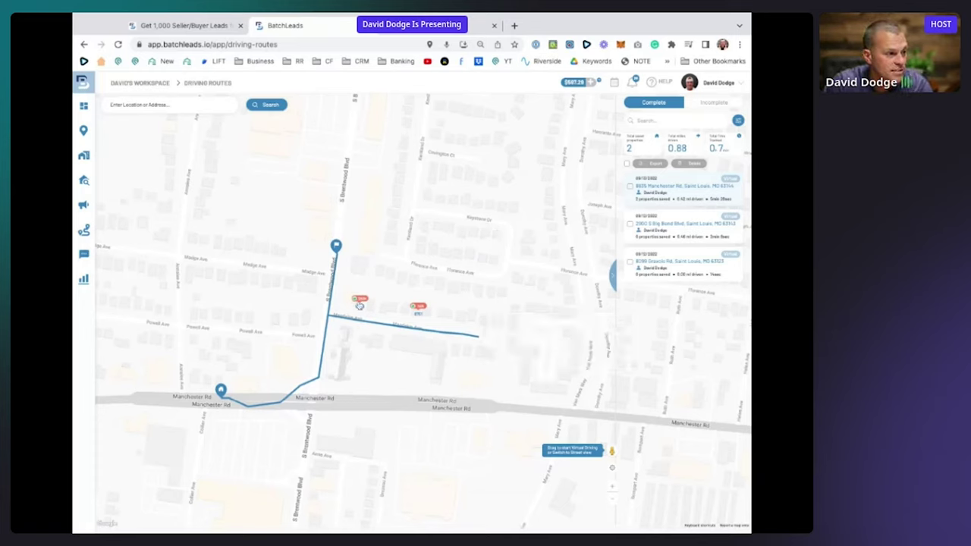
mouse_move(419, 307)
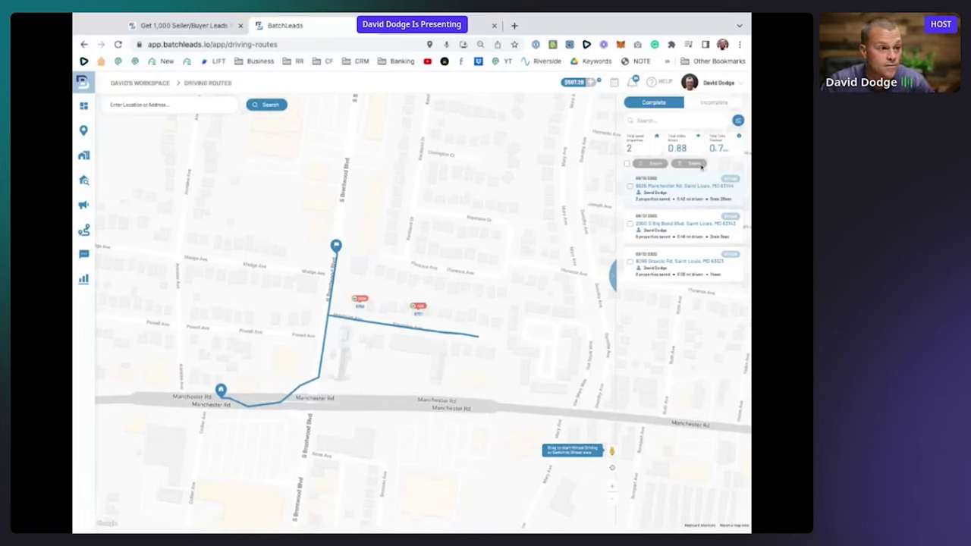
- Open the message inbox of the workspace
click(87, 253)
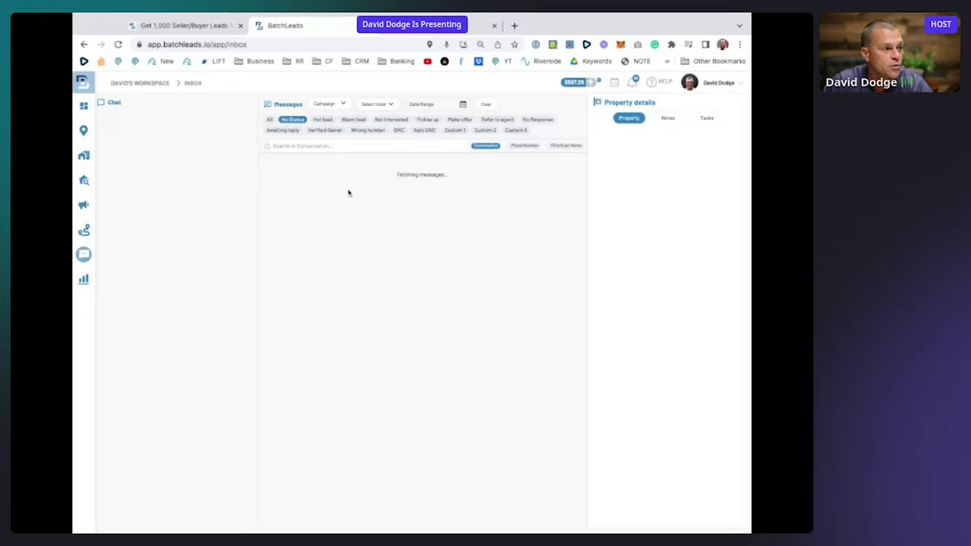
mouse_move(90, 181)
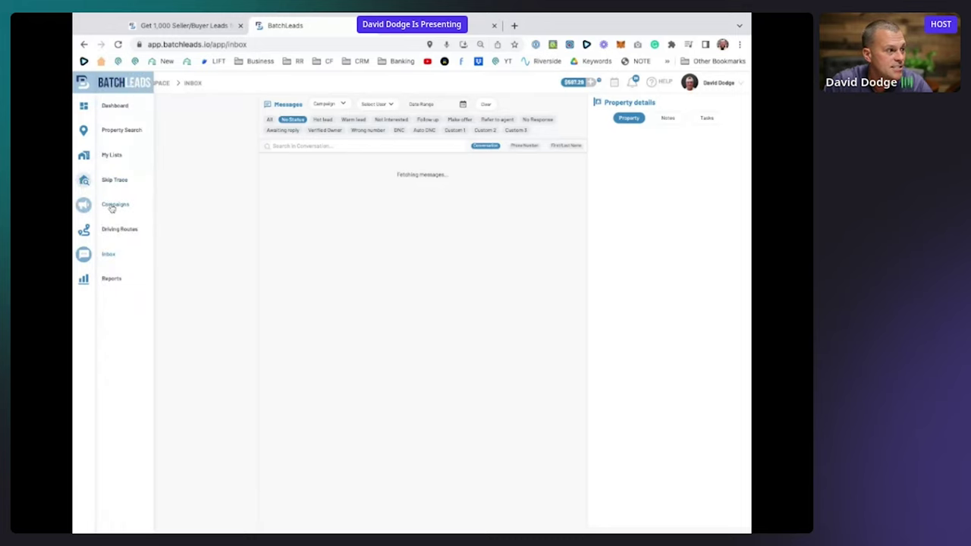
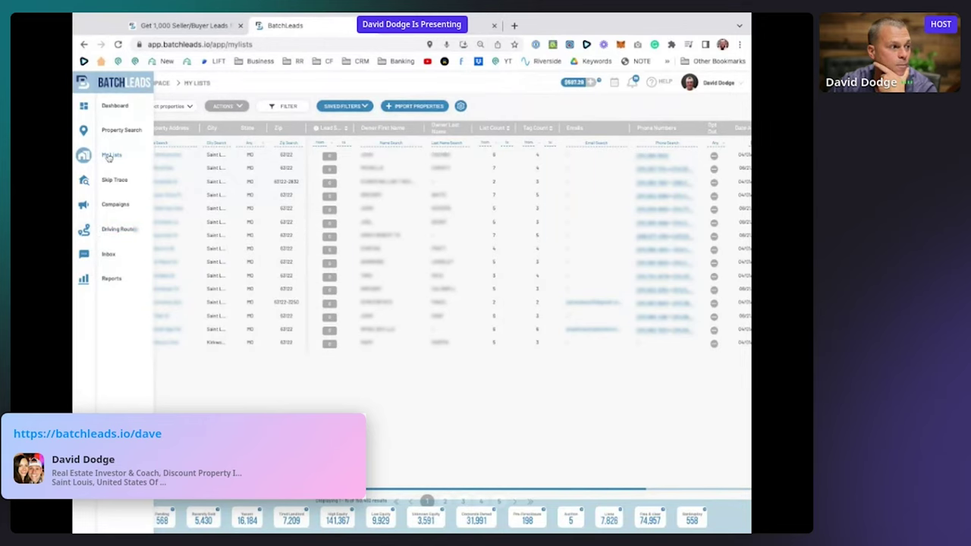
- Filter the saved properties by the included list STL County ZOMBIE and select all matching properties for an action
click(293, 104)
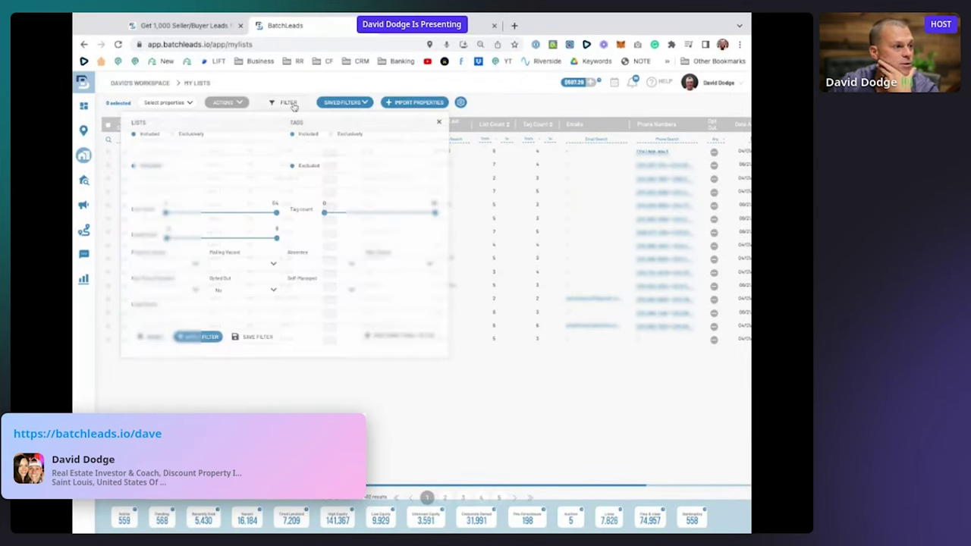
click(150, 141)
scroll(245, 217, down, 3)
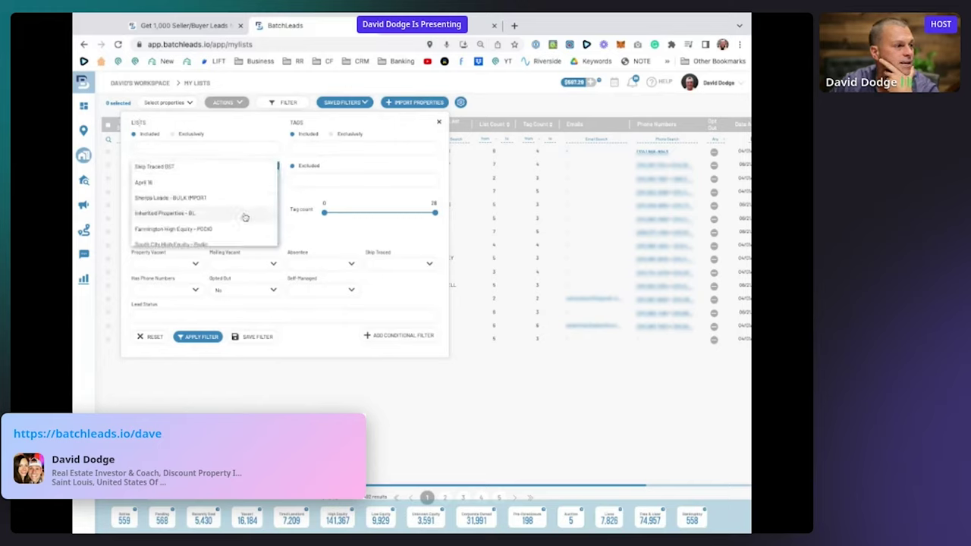
scroll(245, 218, down, 8)
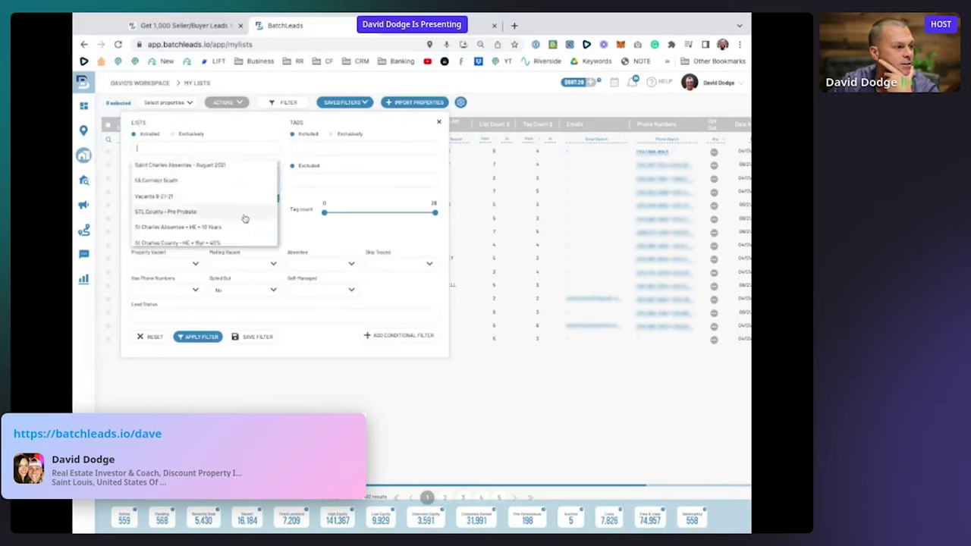
scroll(245, 218, down, 3)
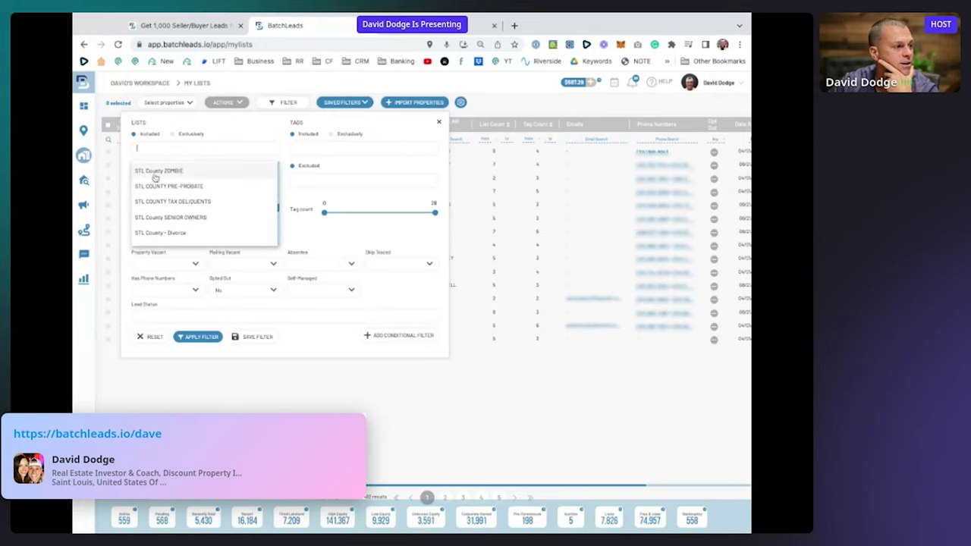
click(149, 173)
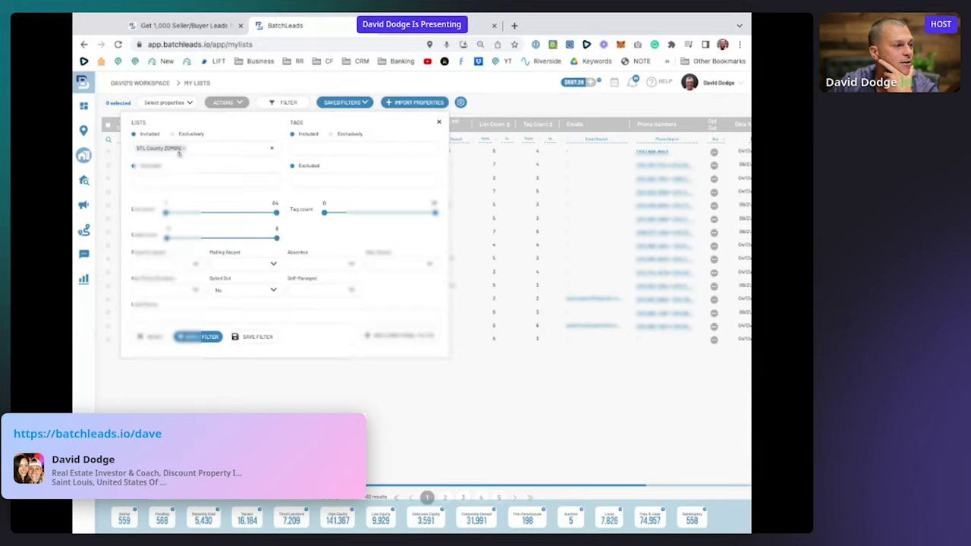
click(197, 337)
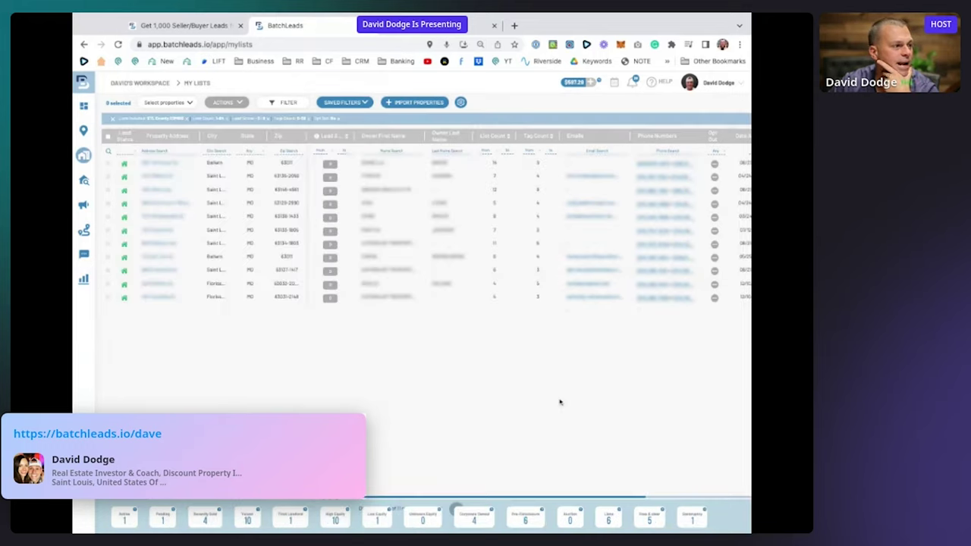
click(107, 138)
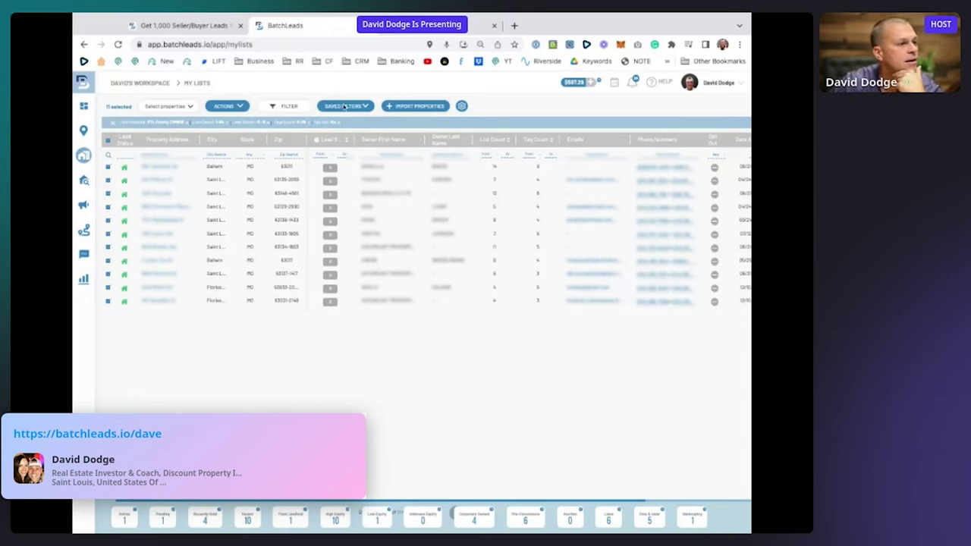
click(240, 106)
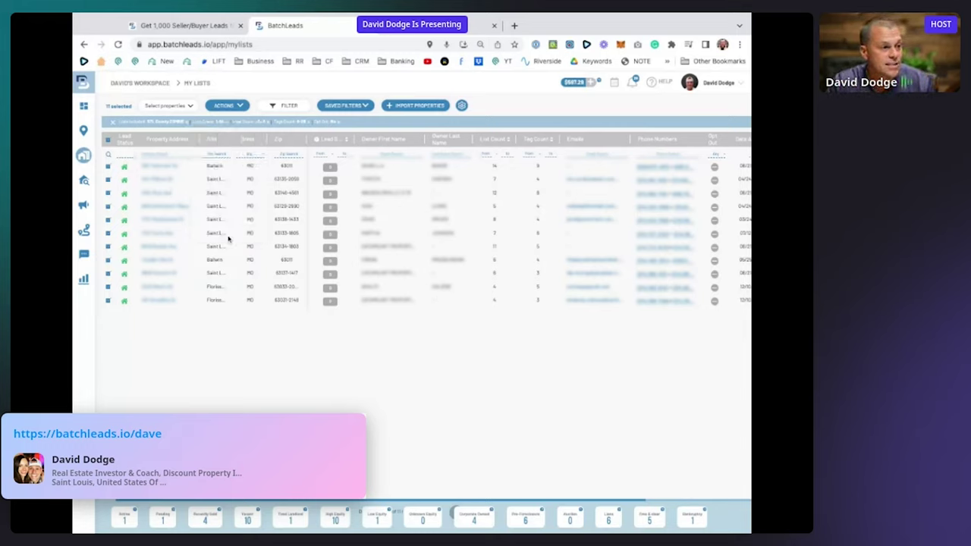
- Try to load batchdailer.com in a new browser tab
click(515, 26)
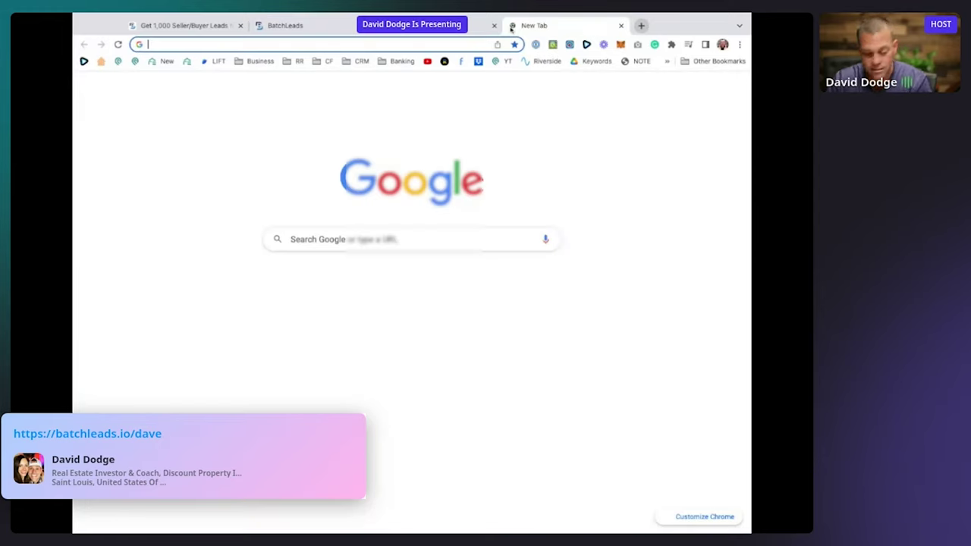
text(batchd)
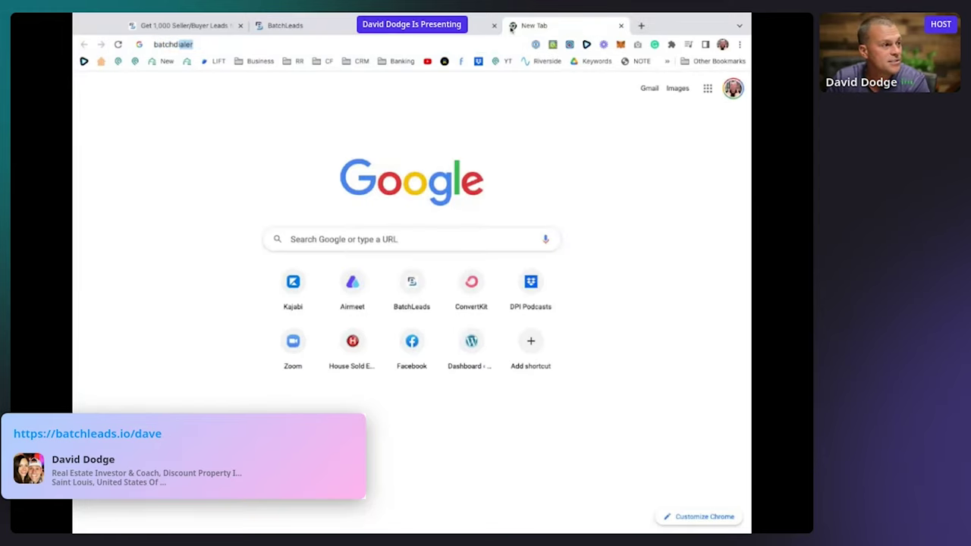
text(l)
text(iler.com)
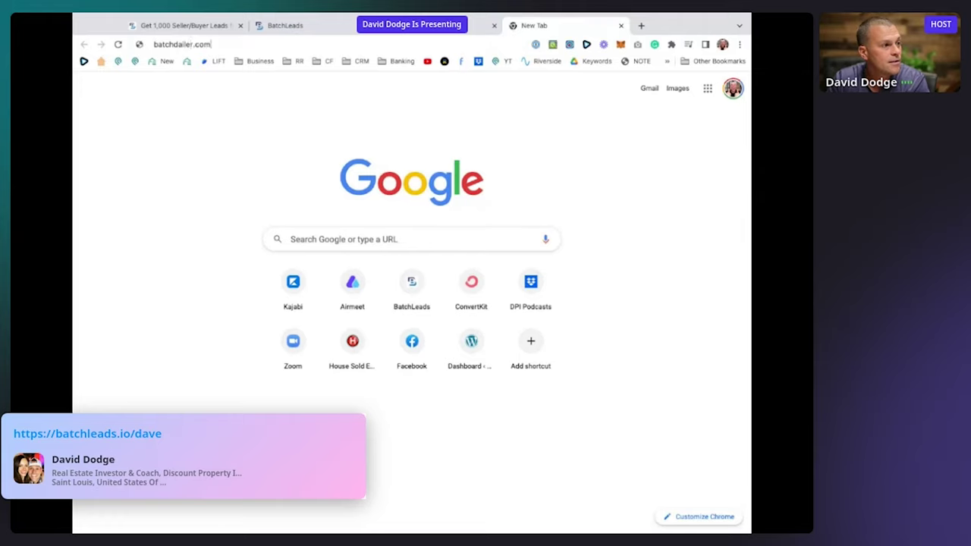
key(Return)
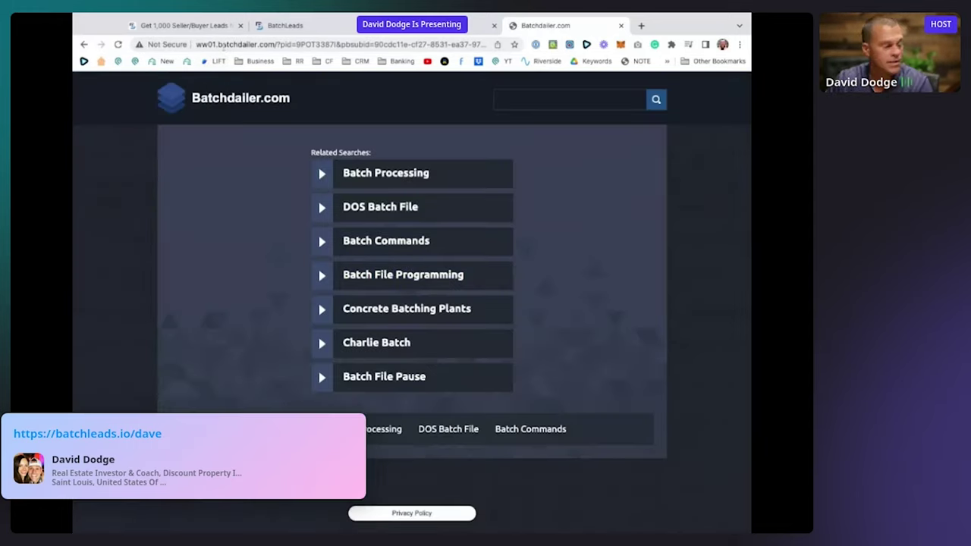
- Go to batchdialer.com in the same tab and open its login page
click(223, 43)
text(batchdialer.c)
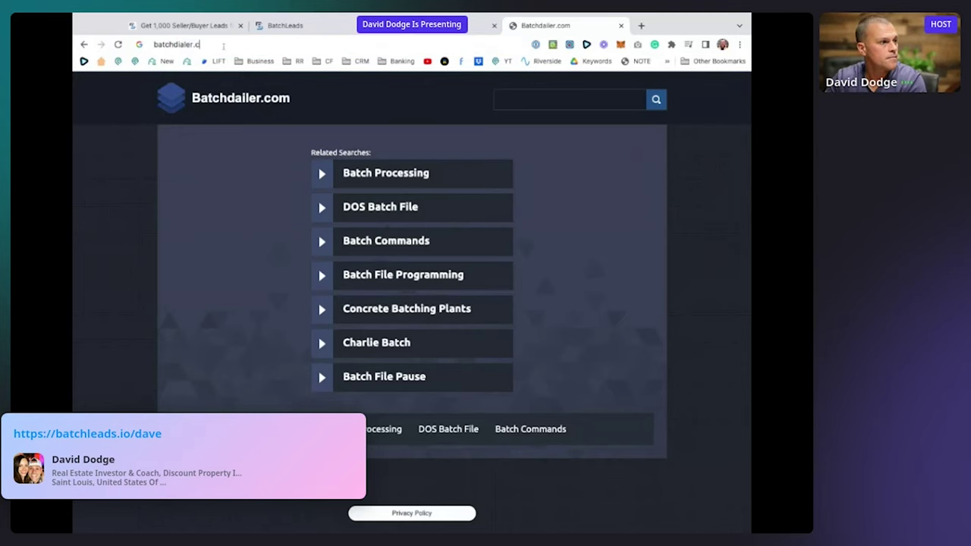
text(om)
key(Return)
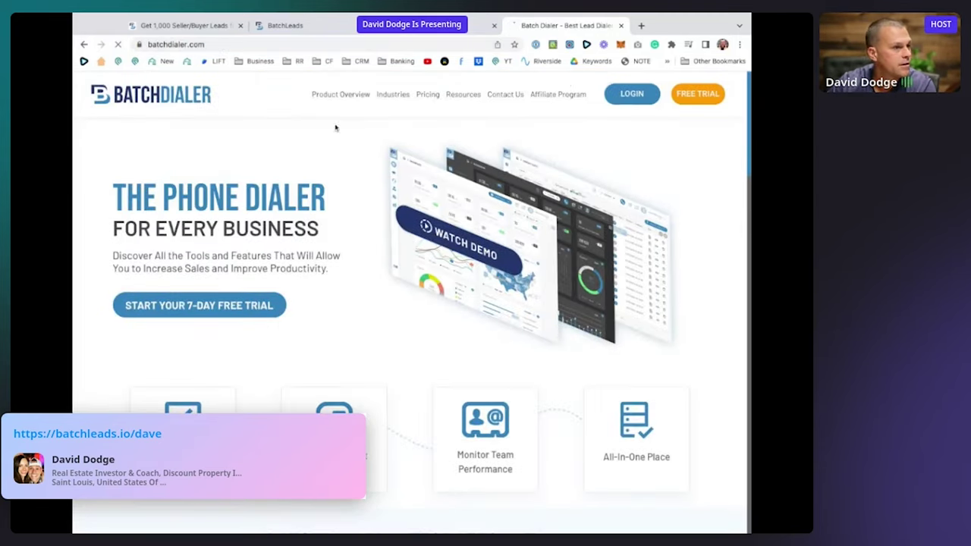
click(632, 93)
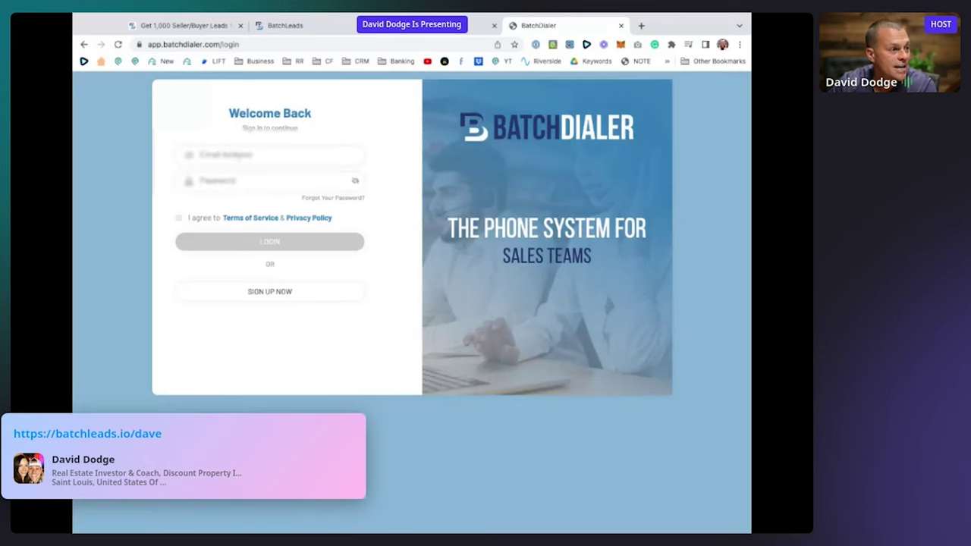
- Log in to BatchDialer with the account's e-mail and password, agreeing to the Terms of Service and Privacy Policy
click(228, 154)
click(235, 182)
click(178, 217)
click(236, 241)
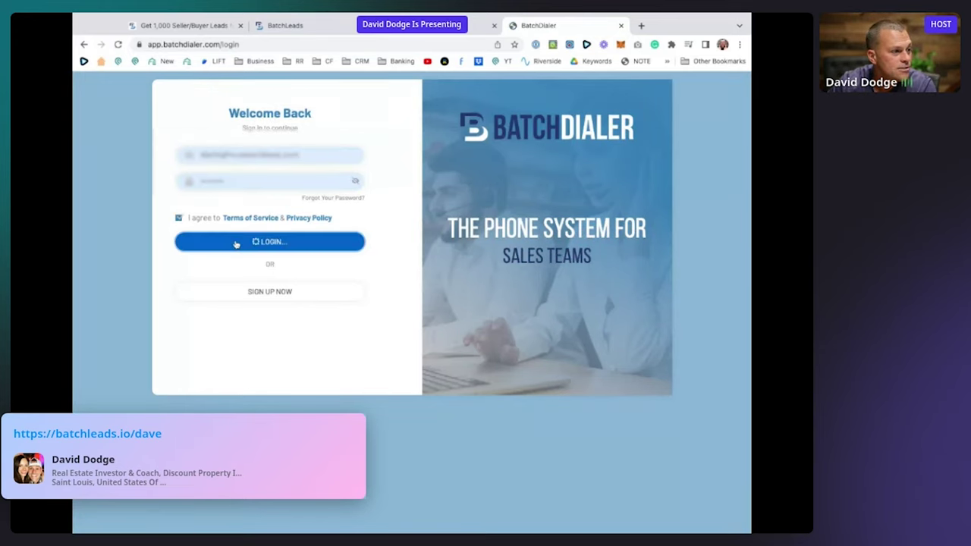
- Set the date range of the BatchDialer dashboard to Last 4 Weeks
mouse_move(126, 337)
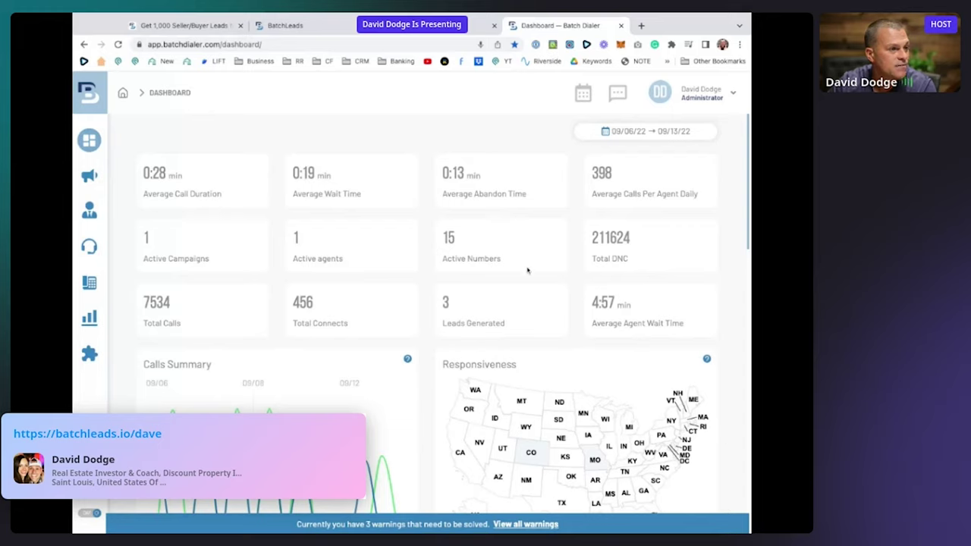
click(649, 132)
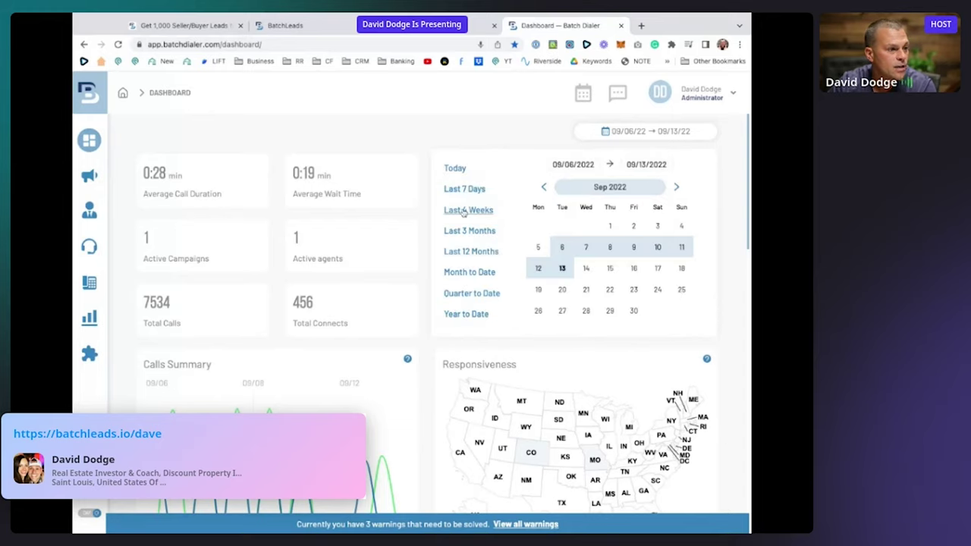
click(471, 211)
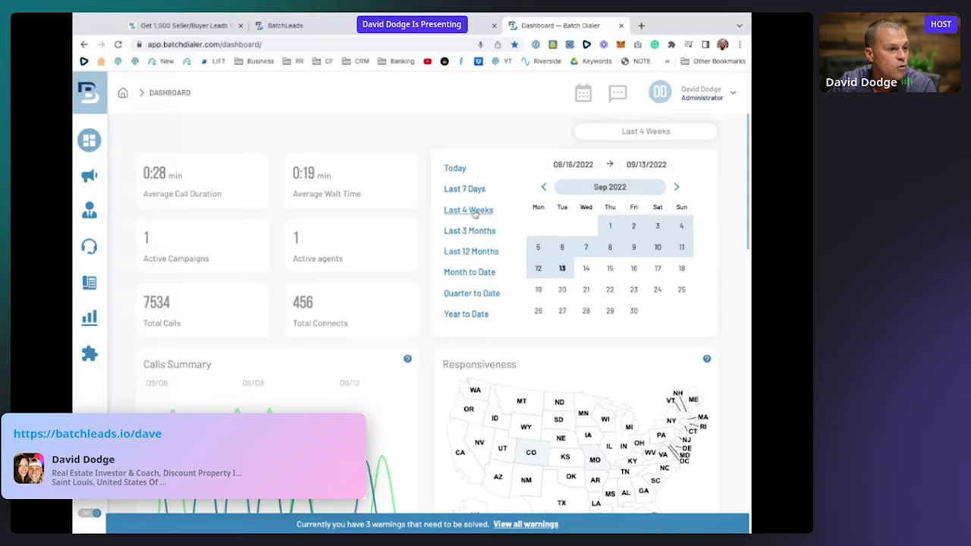
click(493, 135)
click(599, 137)
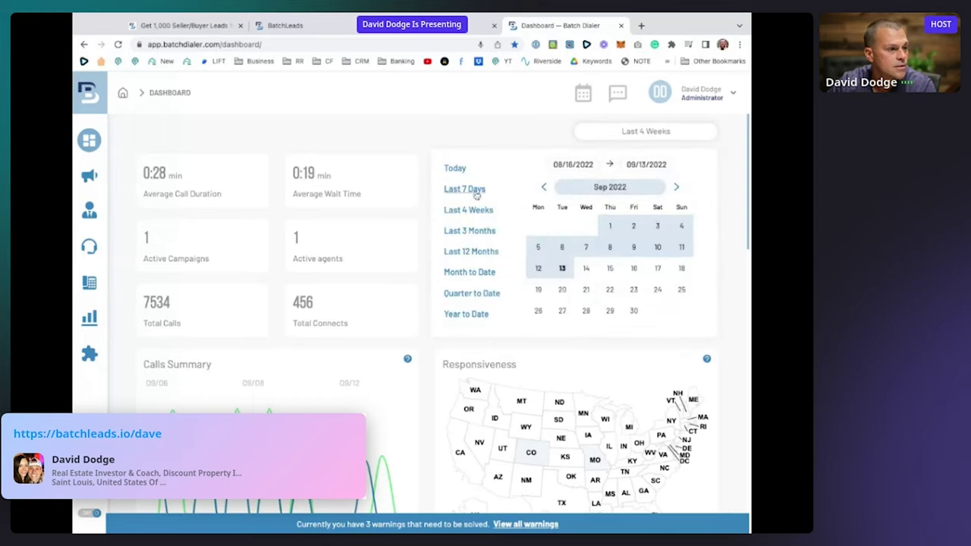
click(474, 210)
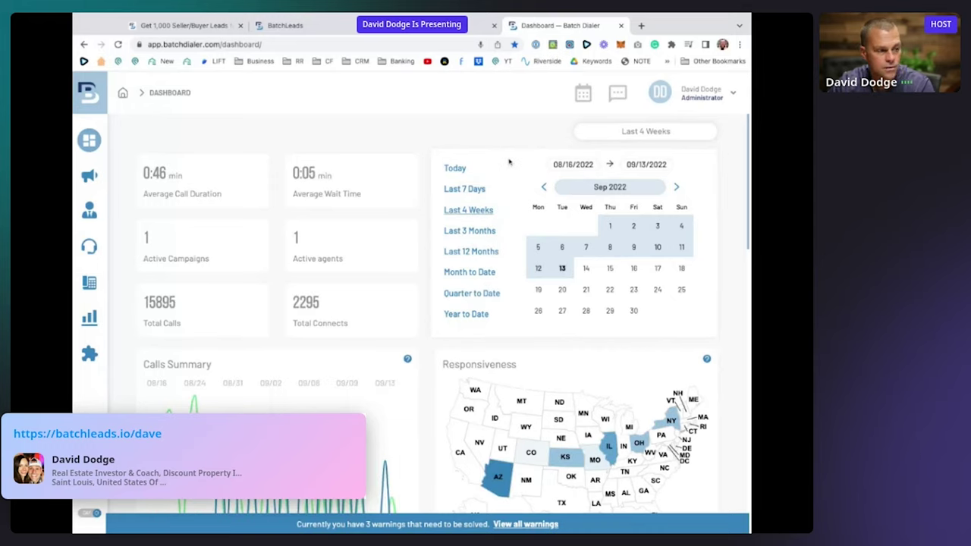
- Examine the total calls figure, calls summary chart and responsiveness map on the dashboard
drag(199, 325, 200, 305)
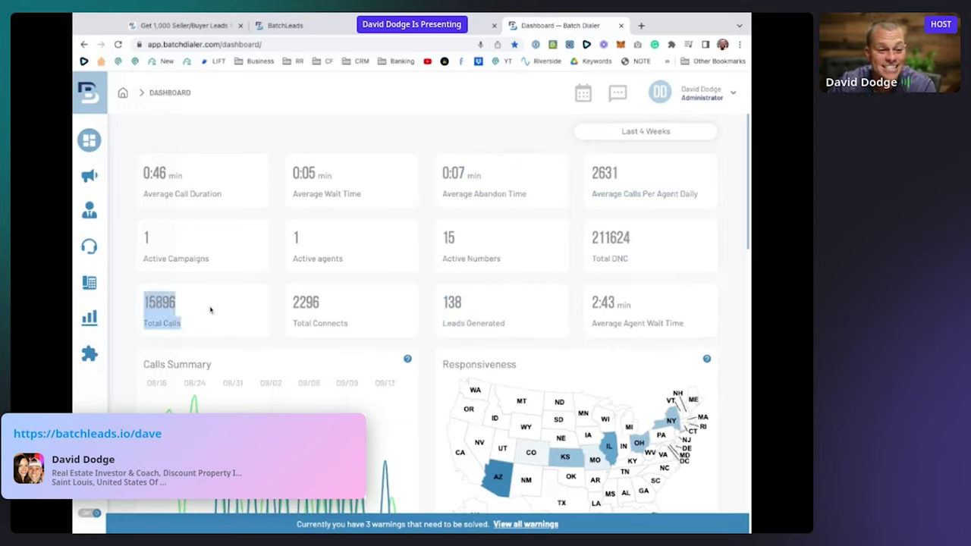
scroll(213, 311, down, 2)
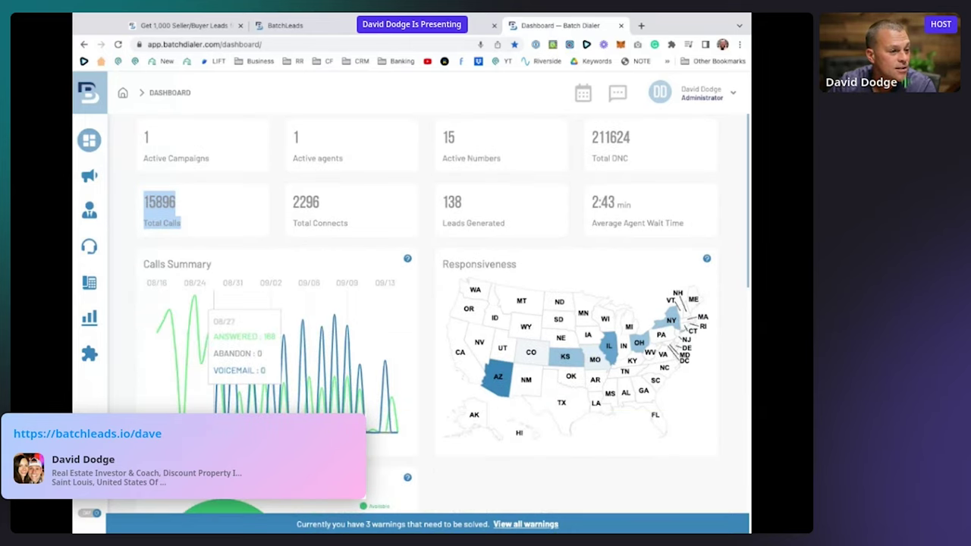
scroll(213, 311, up, 1)
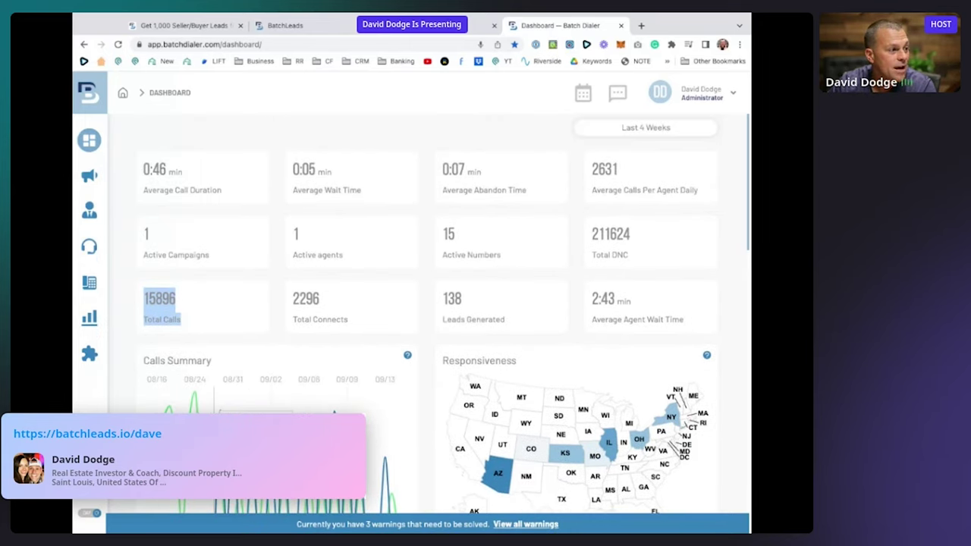
- Open the live calls report in BatchDialer and check it against the filtered property list in BatchLeads
click(88, 317)
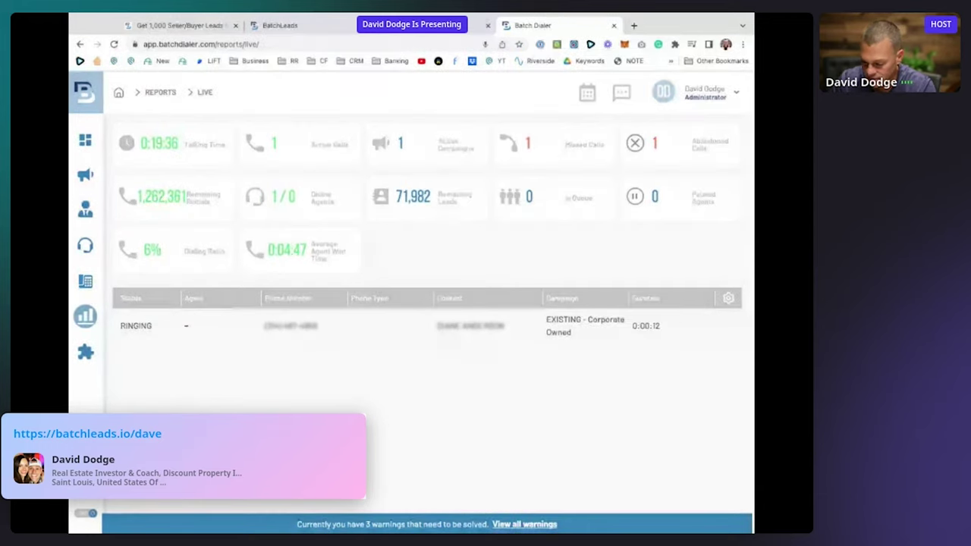
key(ctrl+minus)
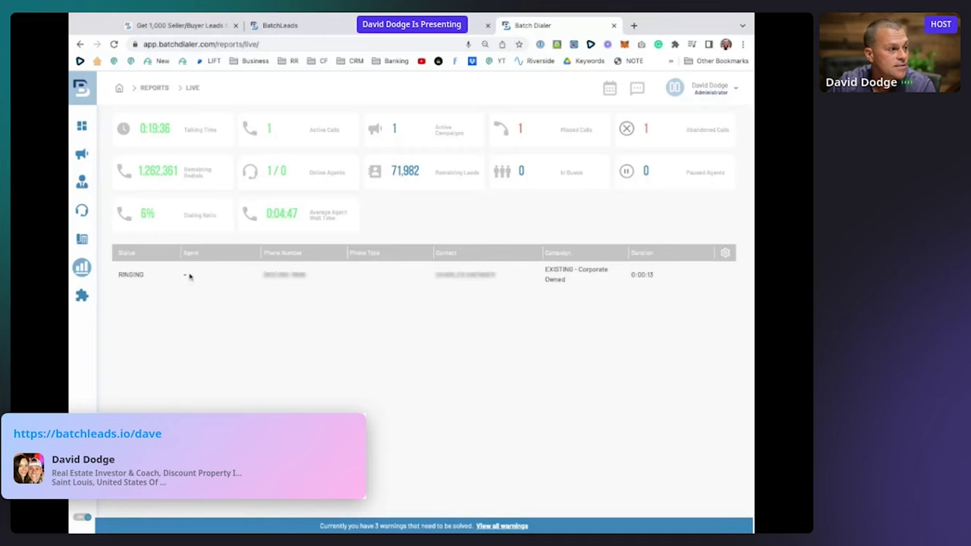
click(296, 27)
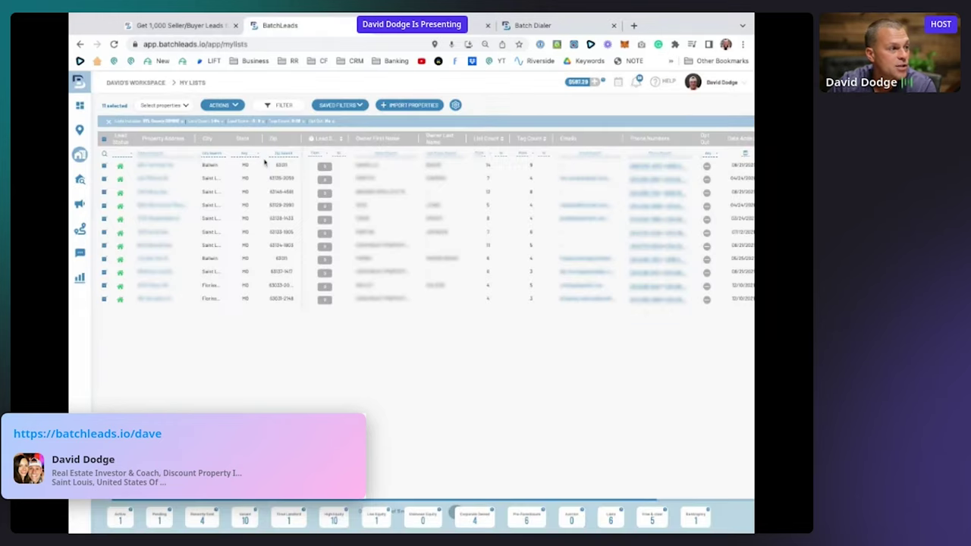
mouse_move(91, 157)
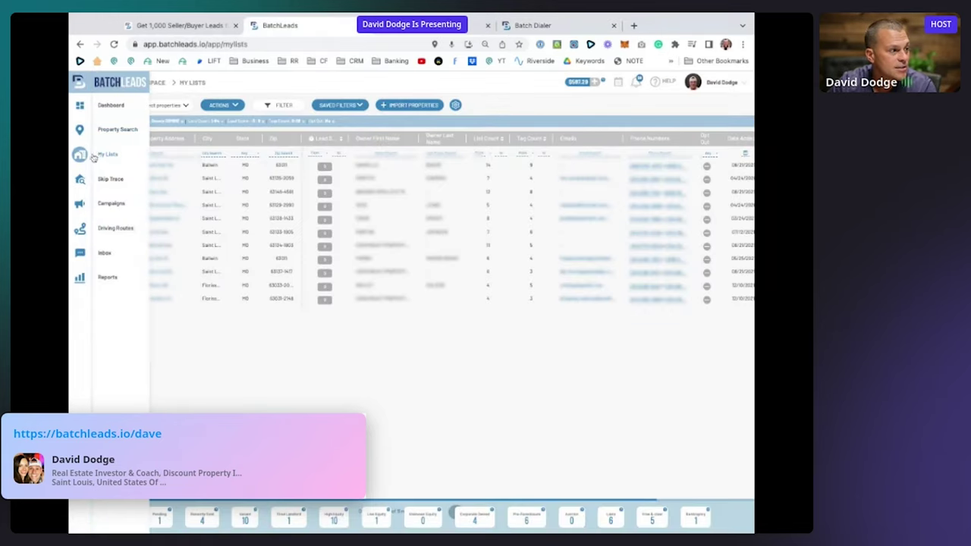
click(527, 25)
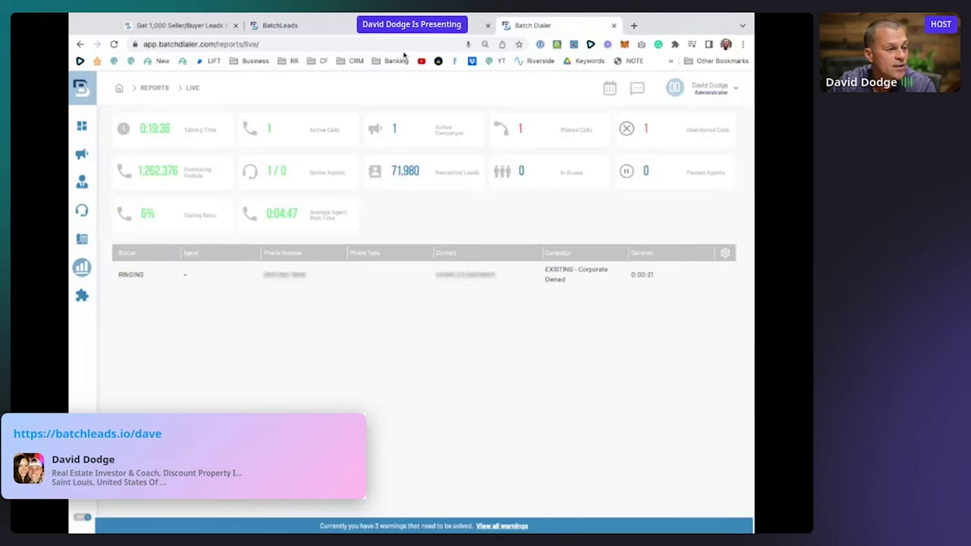
- View the BatchDriven property map and its navigation menu, and return to the BatchLeads property list
click(280, 25)
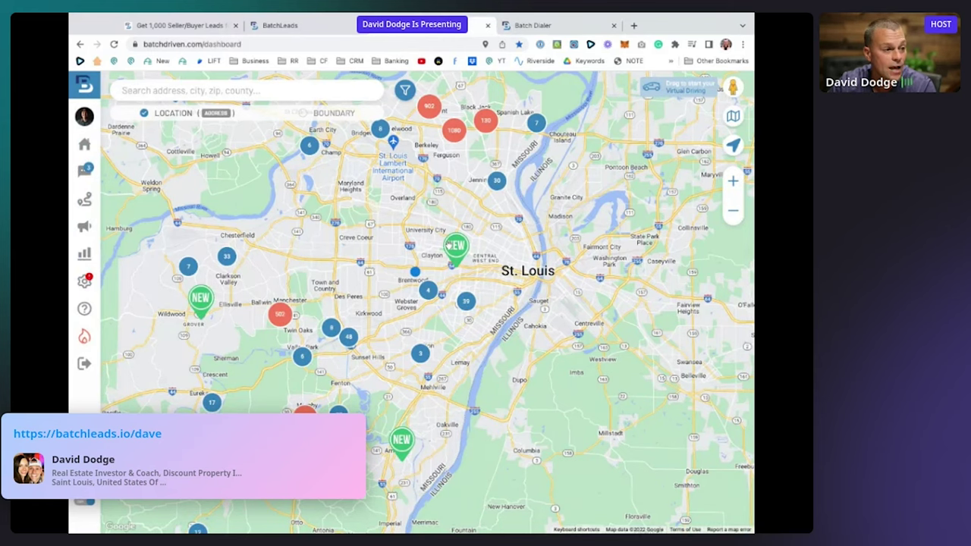
mouse_move(85, 230)
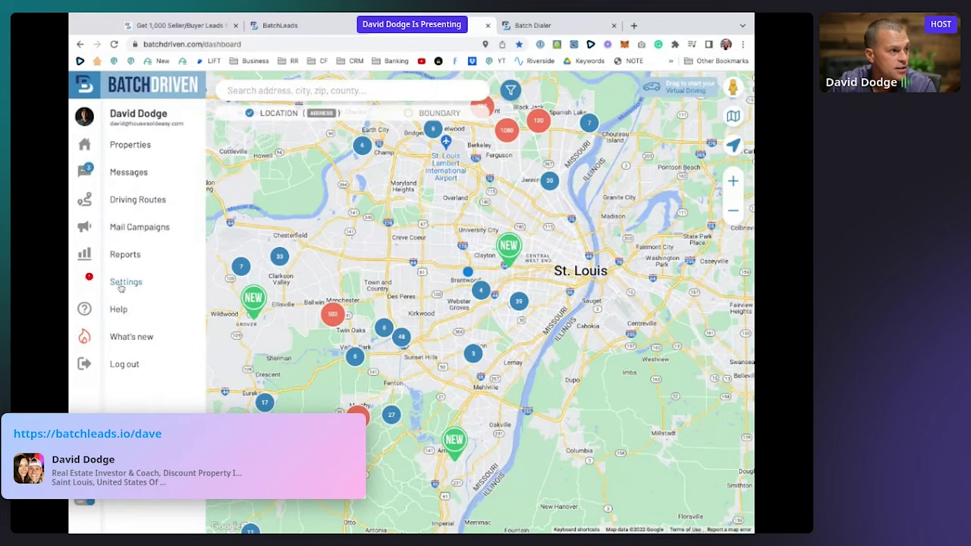
key(ctrl+shift+Tab)
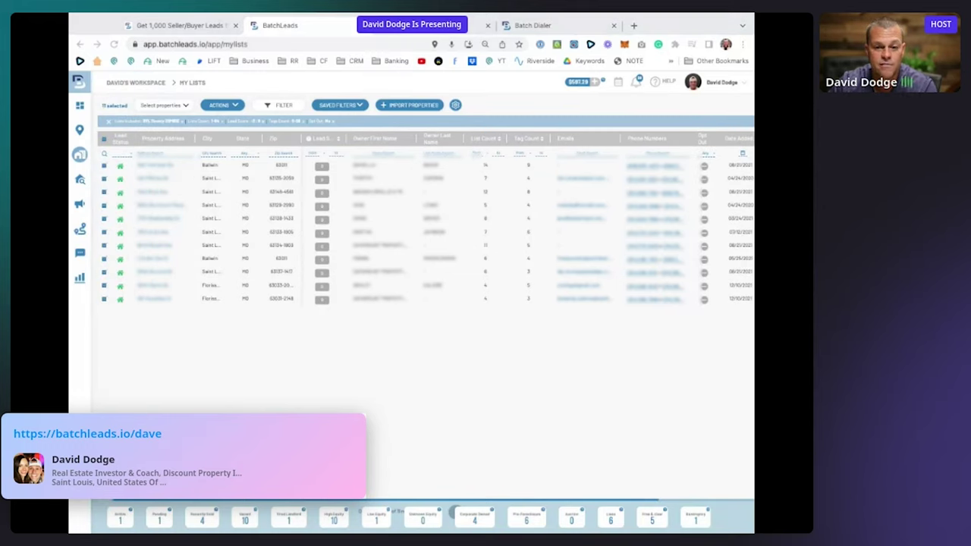
- Open the details of one property from the STL County ZOMBIE list in BatchLeads
click(345, 353)
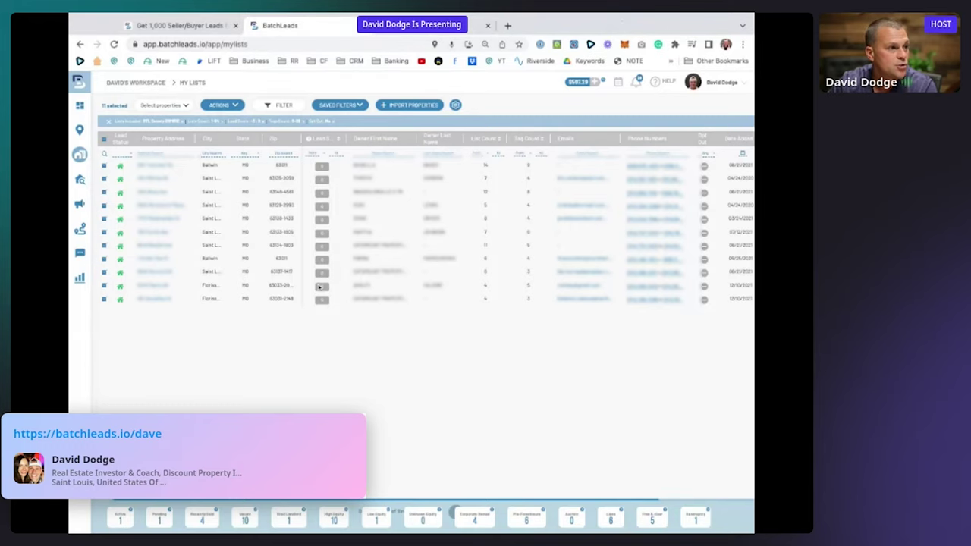
click(325, 26)
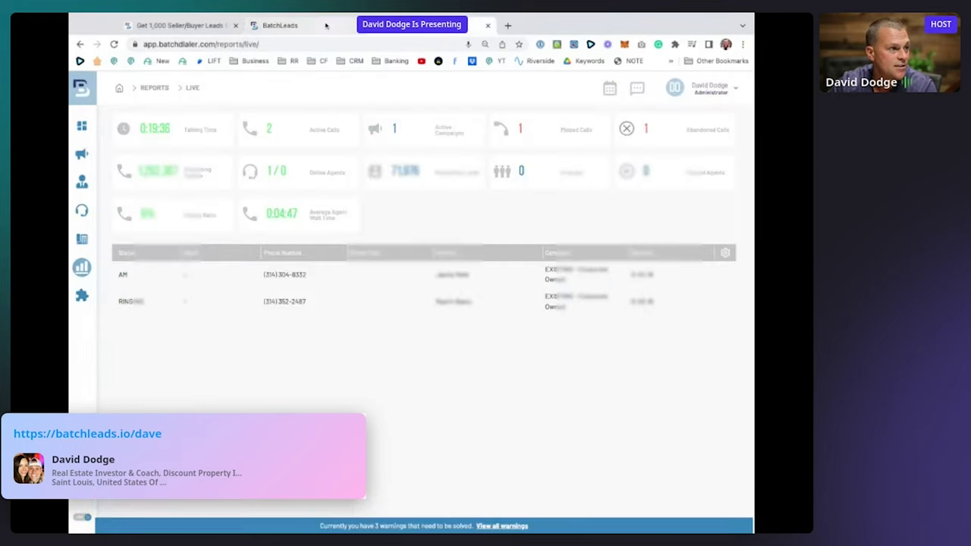
click(154, 211)
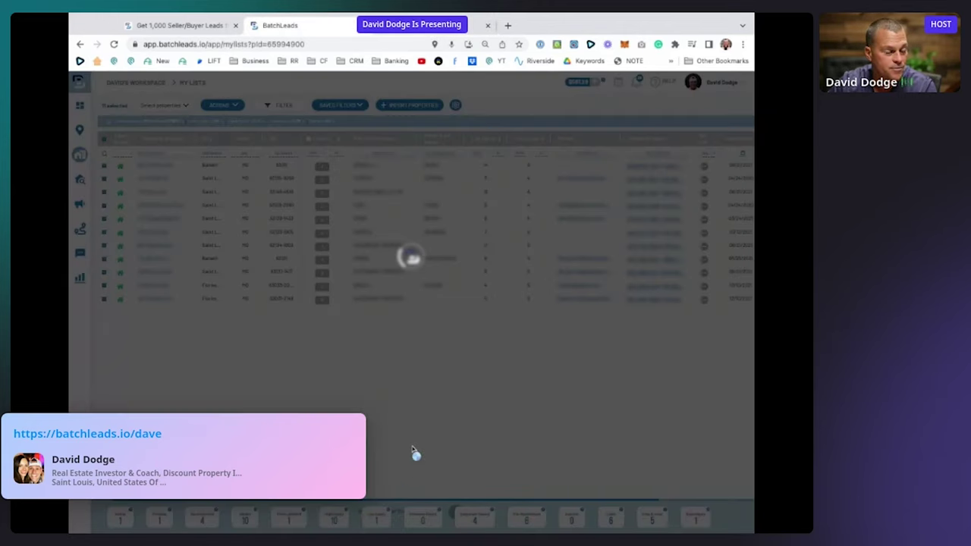
- Switch to the BatchDialer live calls report and open the call controls for the agent currently on a call
click(476, 25)
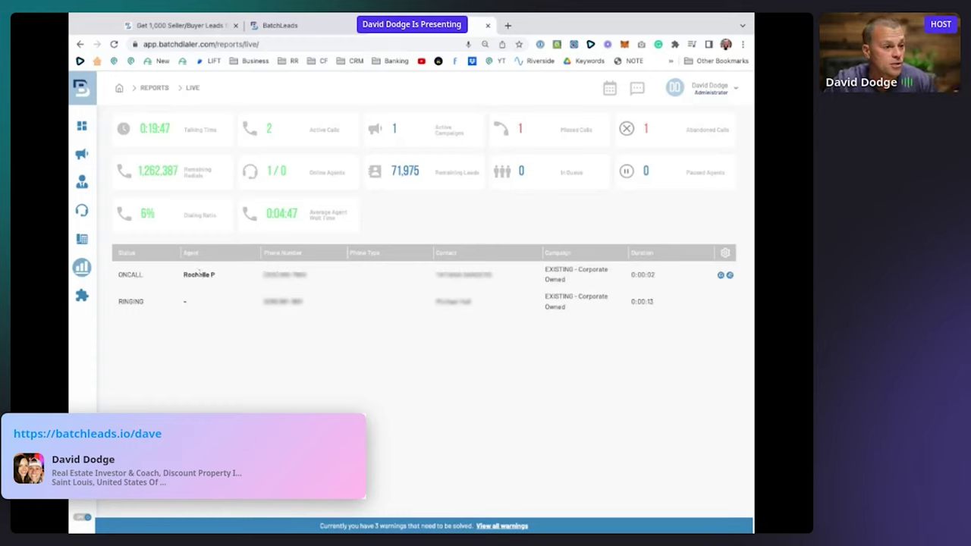
drag(119, 275, 212, 275)
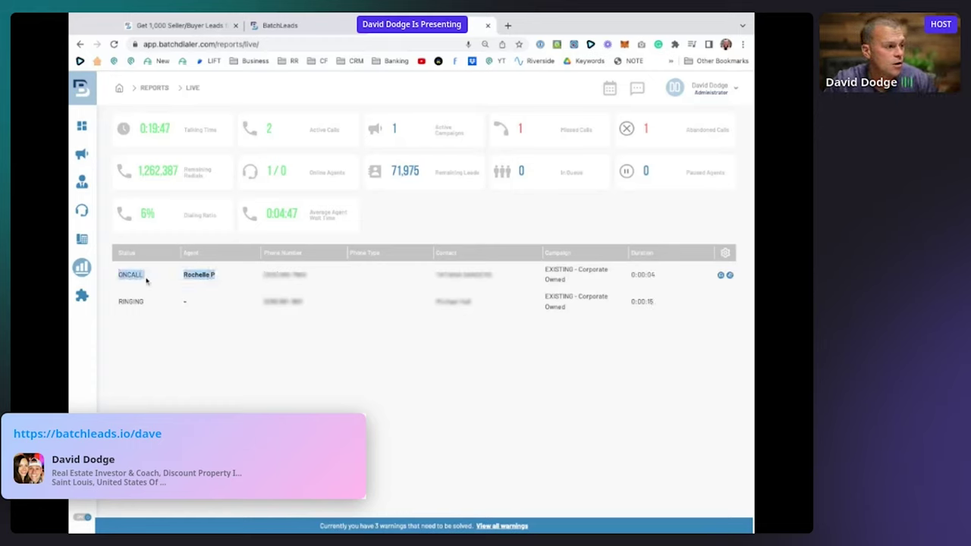
click(720, 276)
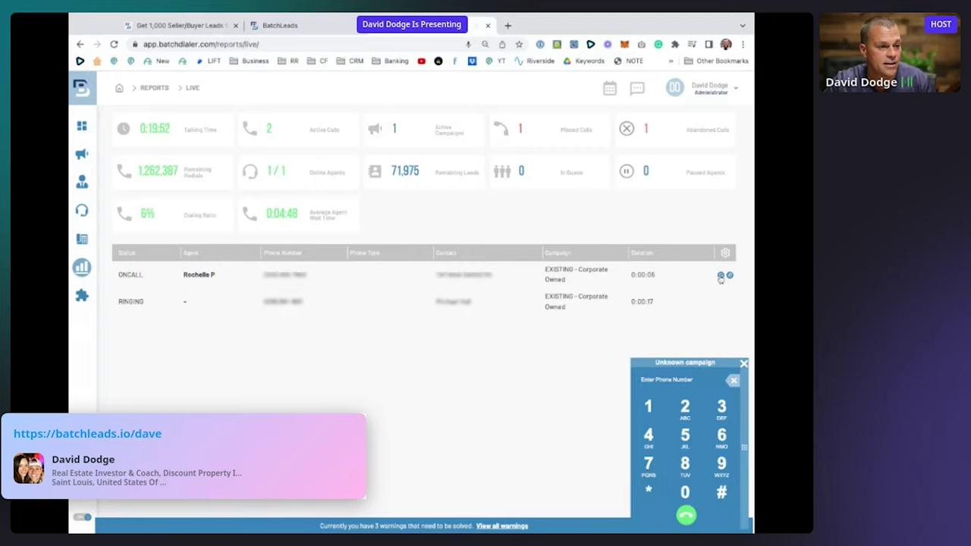
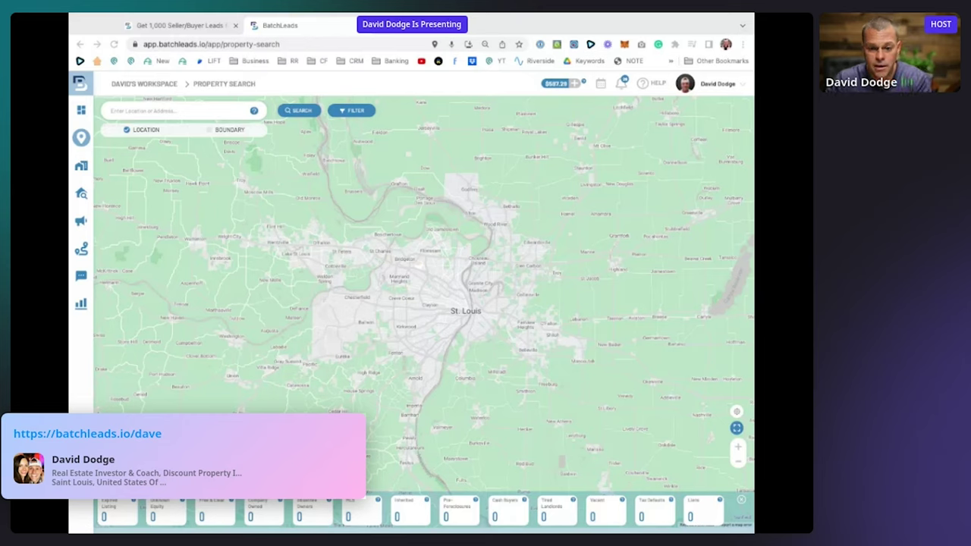
- Run a BatchLeads property search for the location Belton, TX, USA
click(200, 113)
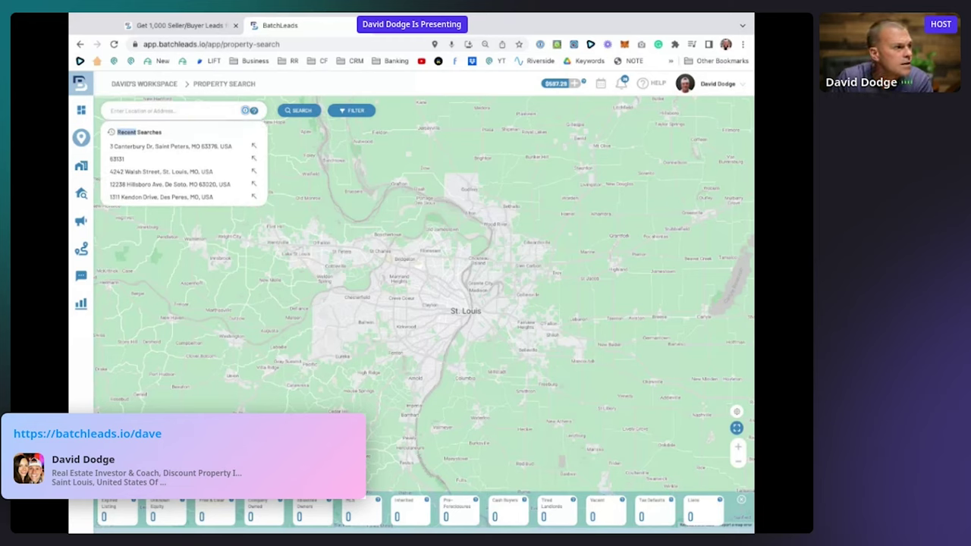
text(Belton tx)
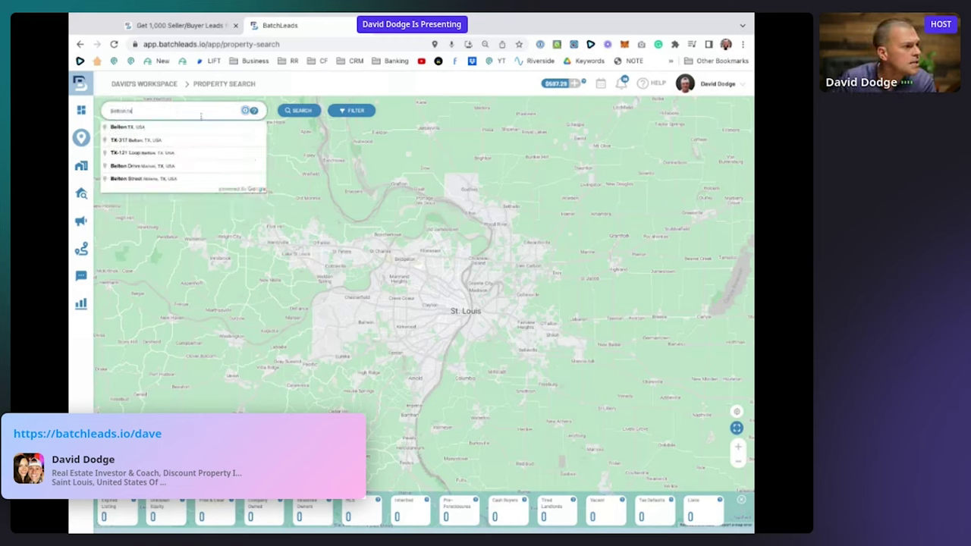
click(137, 140)
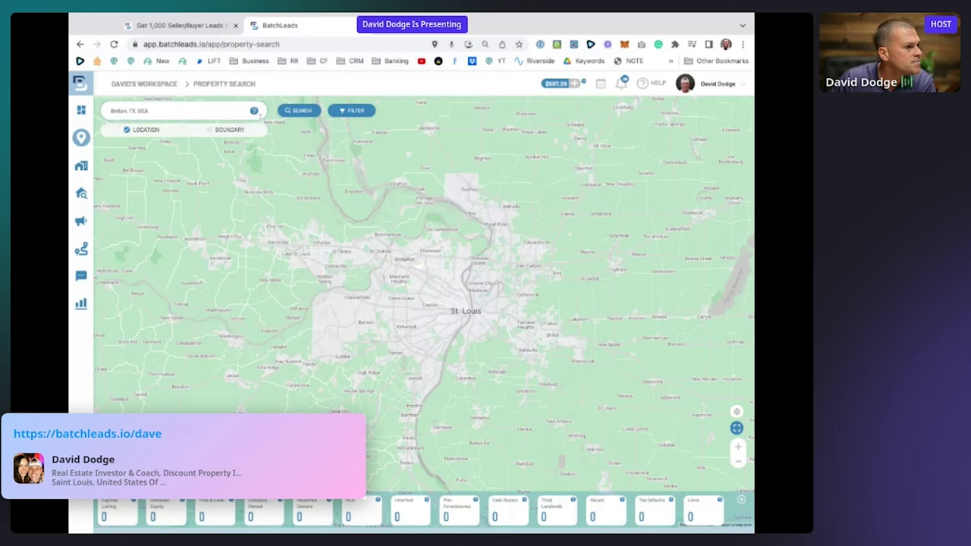
click(295, 111)
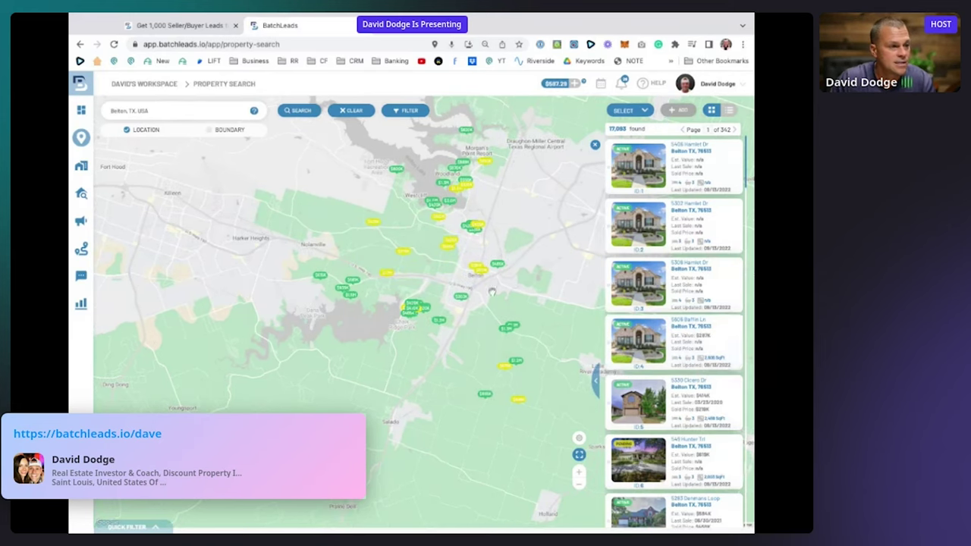
- Open the active Belton listing with the $1.0M estimated value and review its comparables and comp filter settings
drag(519, 224, 512, 222)
scroll(690, 353, down, 4)
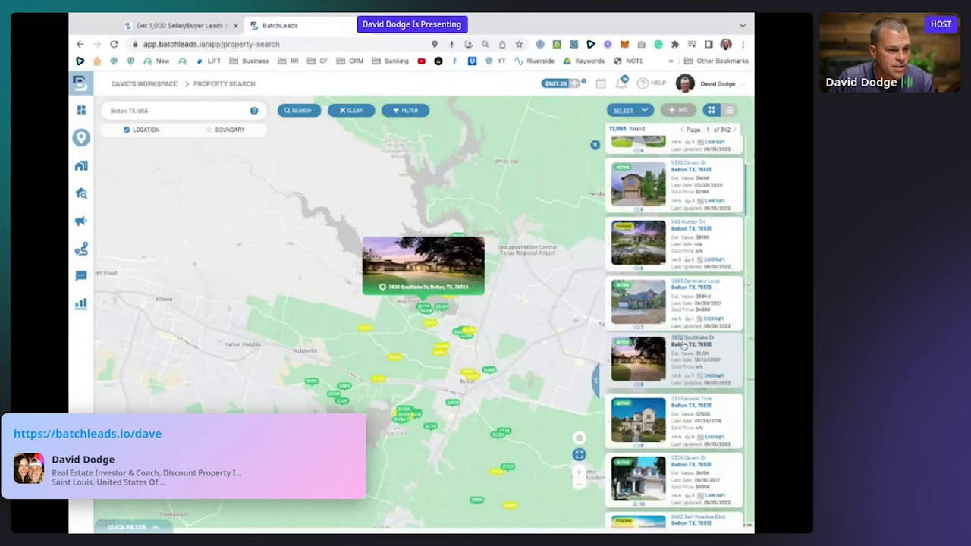
click(686, 345)
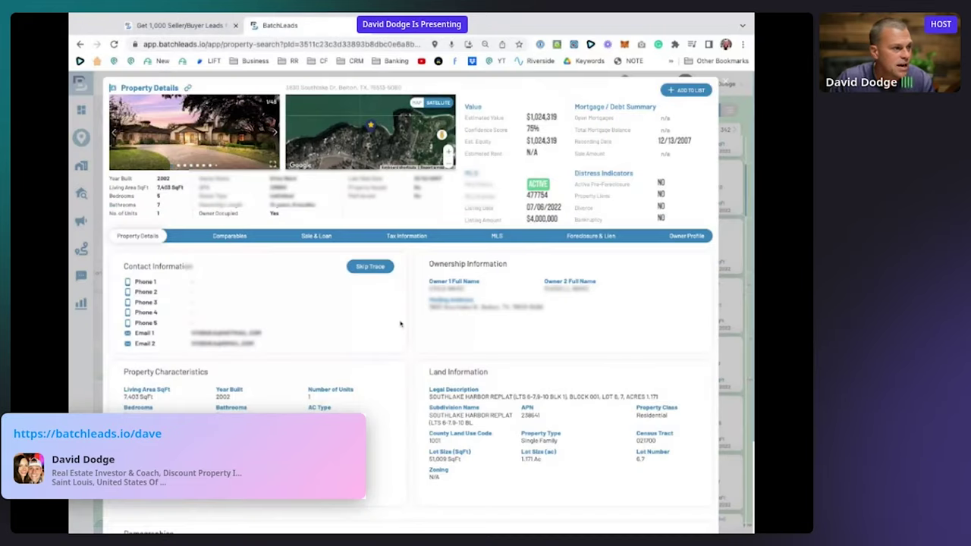
click(230, 236)
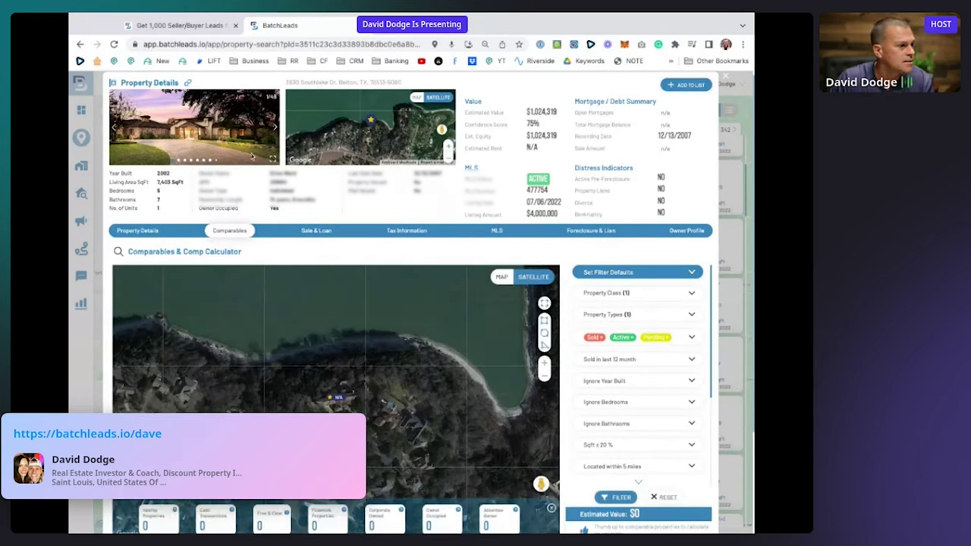
scroll(561, 288, down, 2)
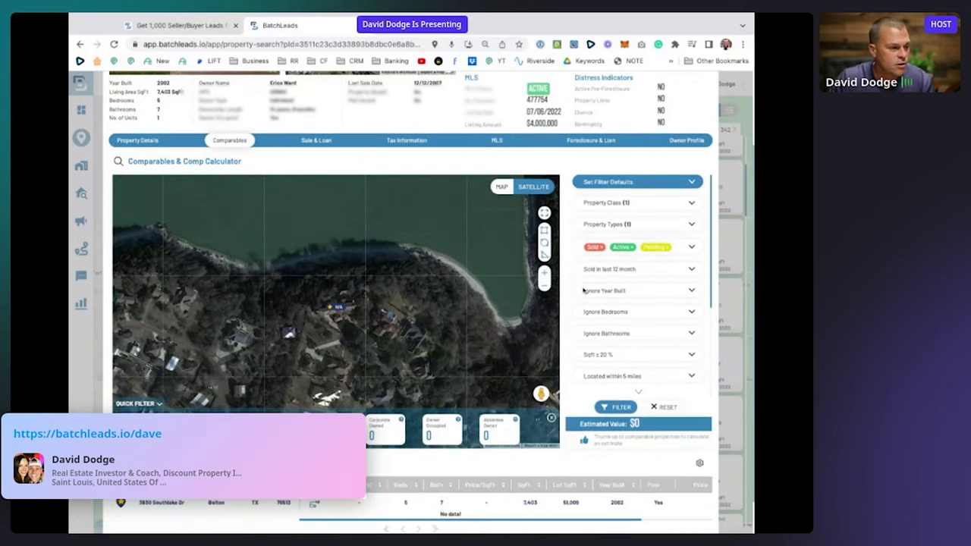
scroll(574, 342, down, 3)
scroll(574, 354, down, 3)
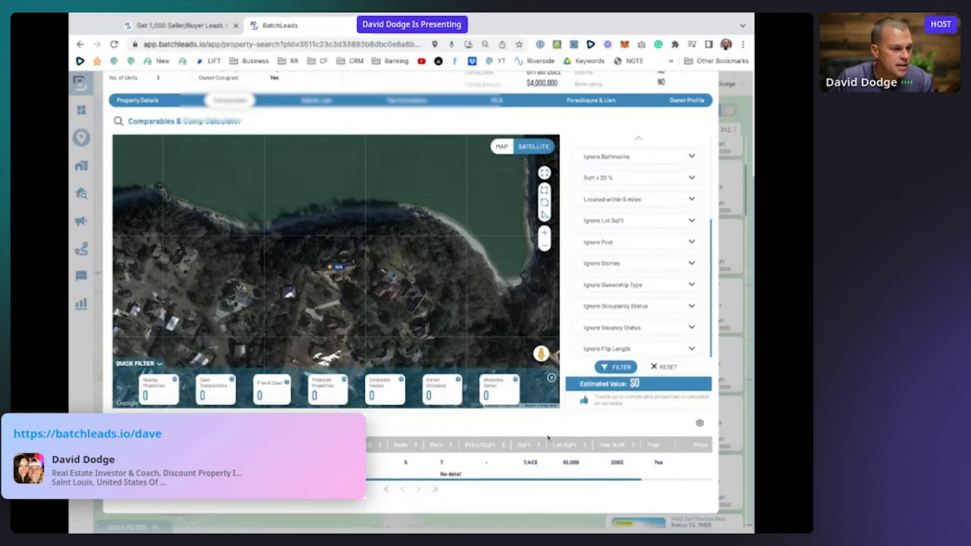
scroll(571, 359, up, 3)
scroll(571, 359, up, 4)
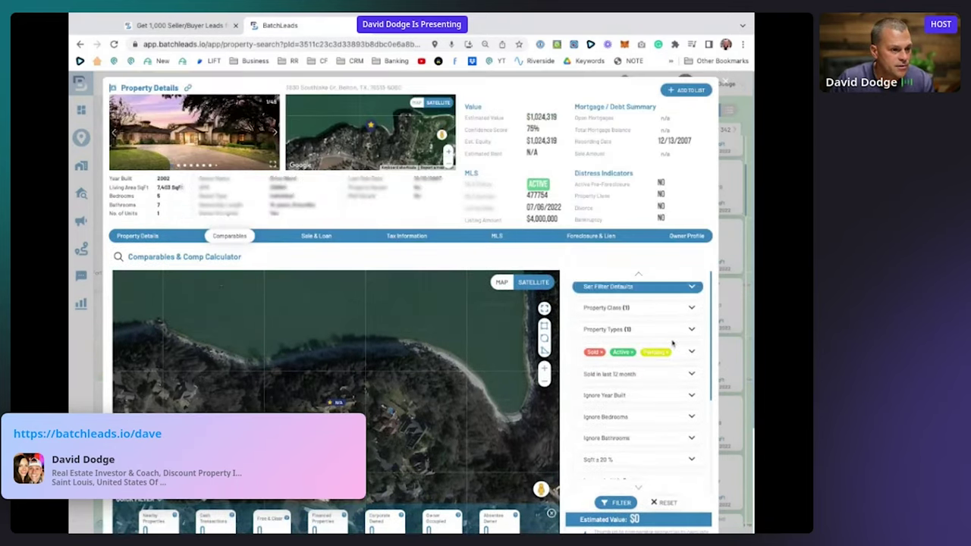
- Filter the Belton property's comparables to sold listings only by excluding active and pending ones, and close its details
click(677, 352)
click(595, 370)
click(597, 388)
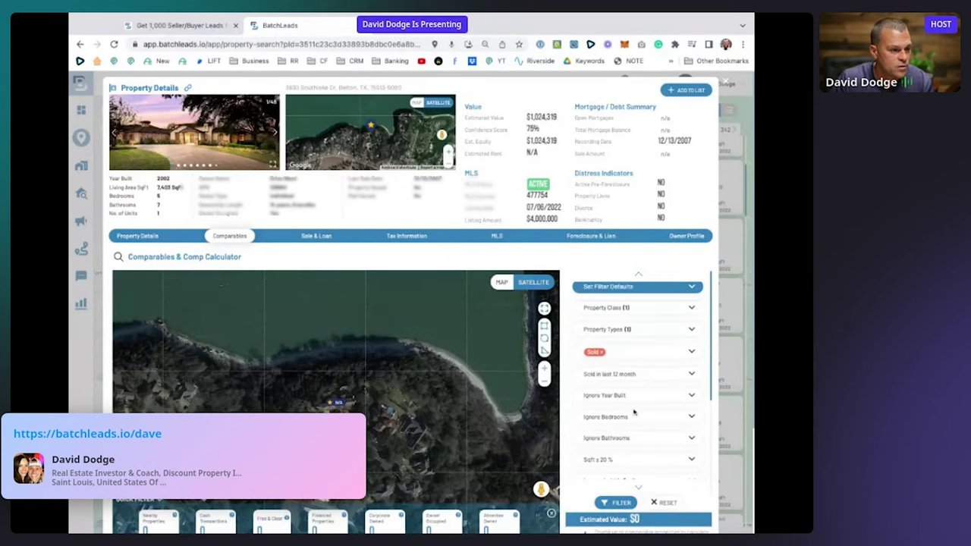
scroll(637, 375, down, 2)
click(614, 502)
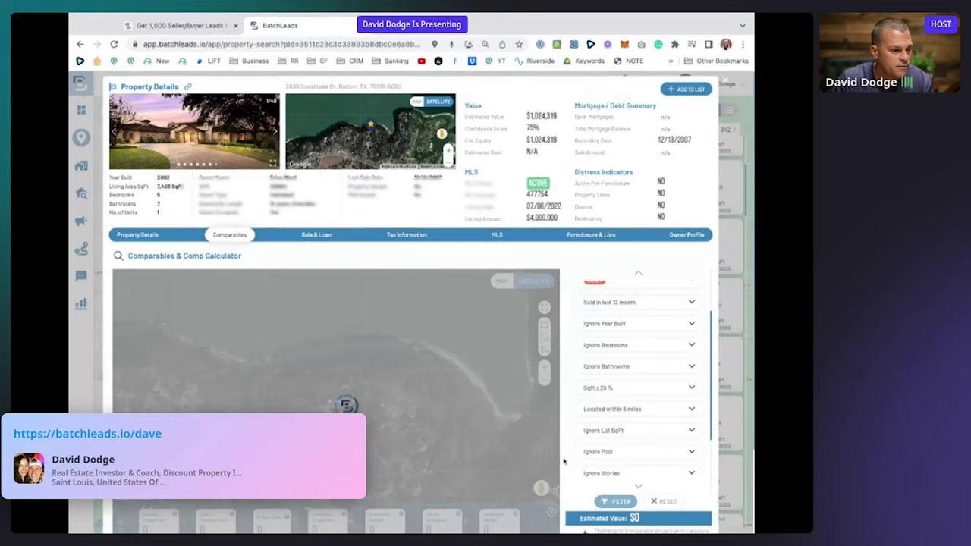
scroll(565, 463, down, 2)
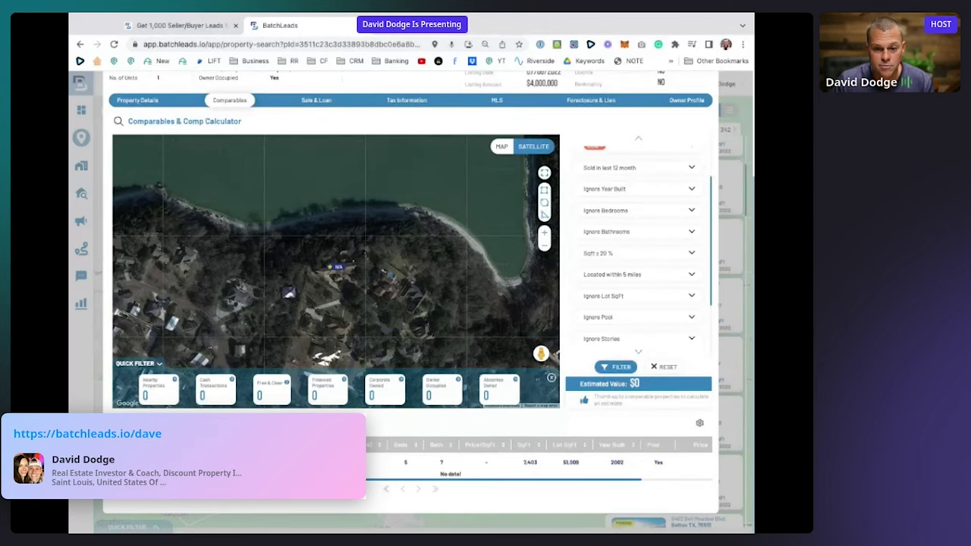
scroll(286, 127, up, 2)
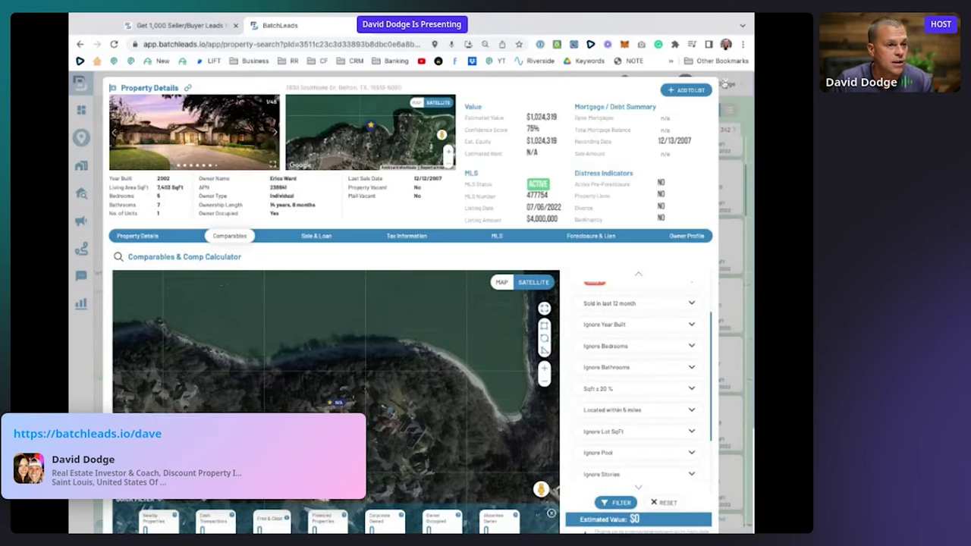
click(724, 84)
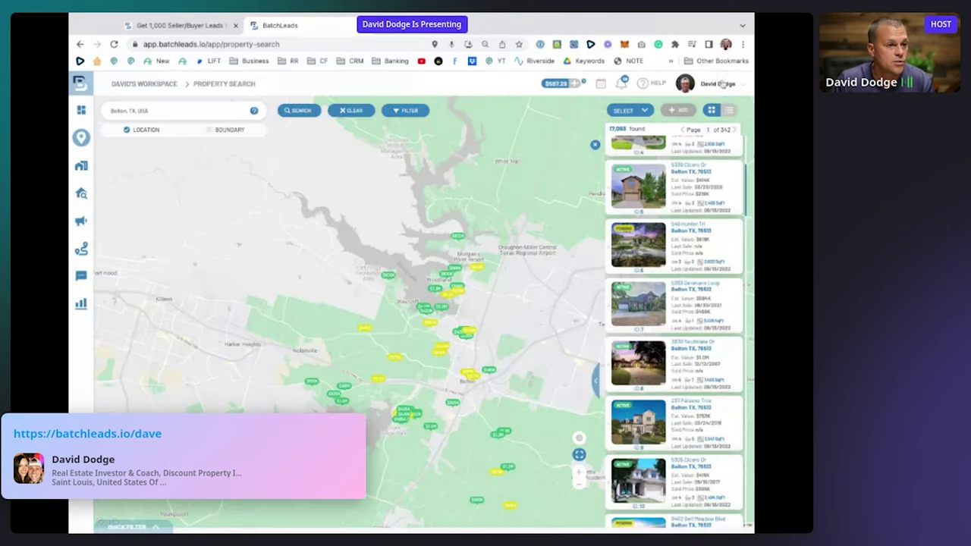
- Replace the search location with Bell County, TX, USA and run the property search
triple_click(179, 109)
text(B)
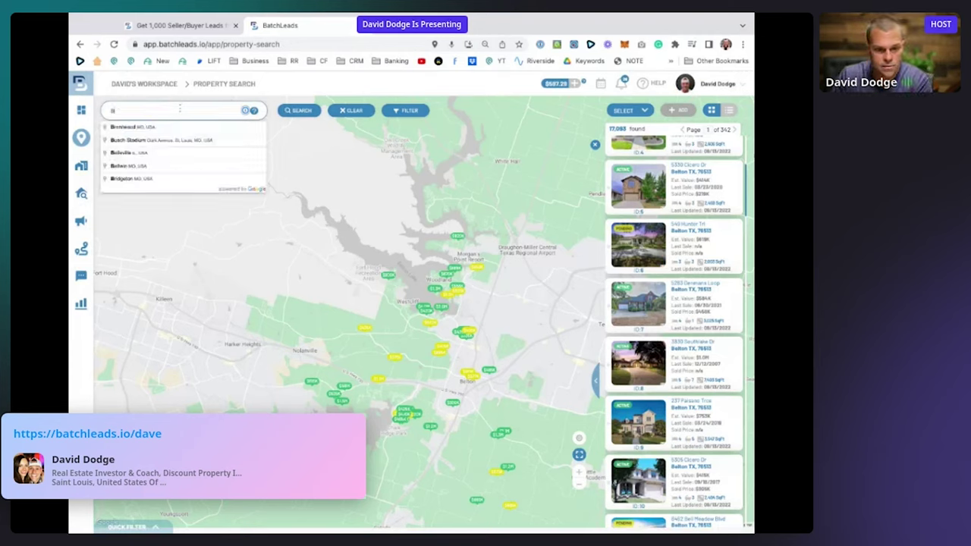
text(e)
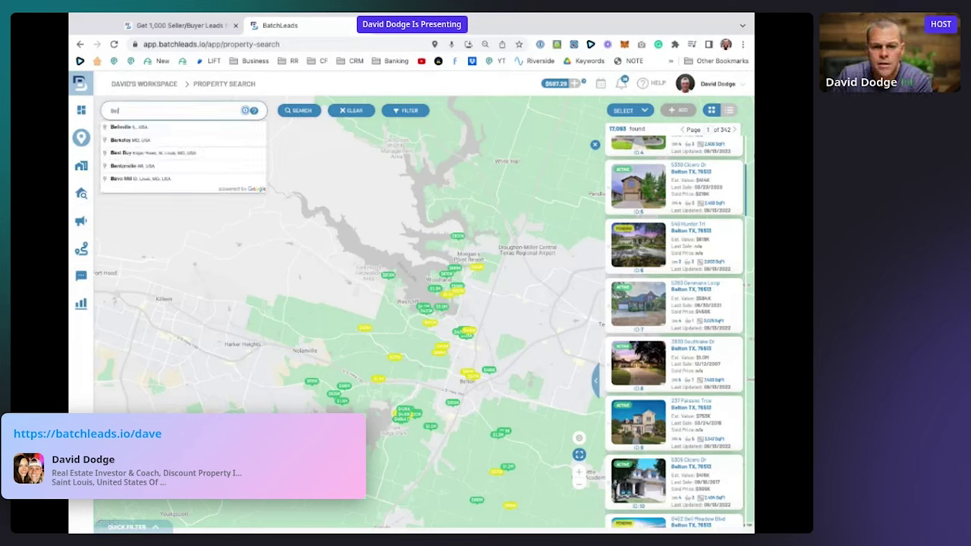
text(ll count)
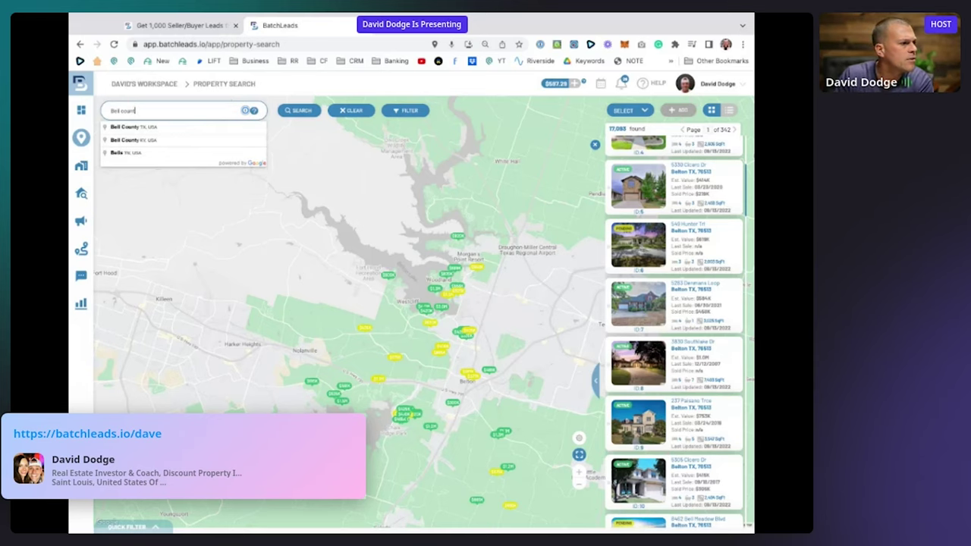
click(159, 126)
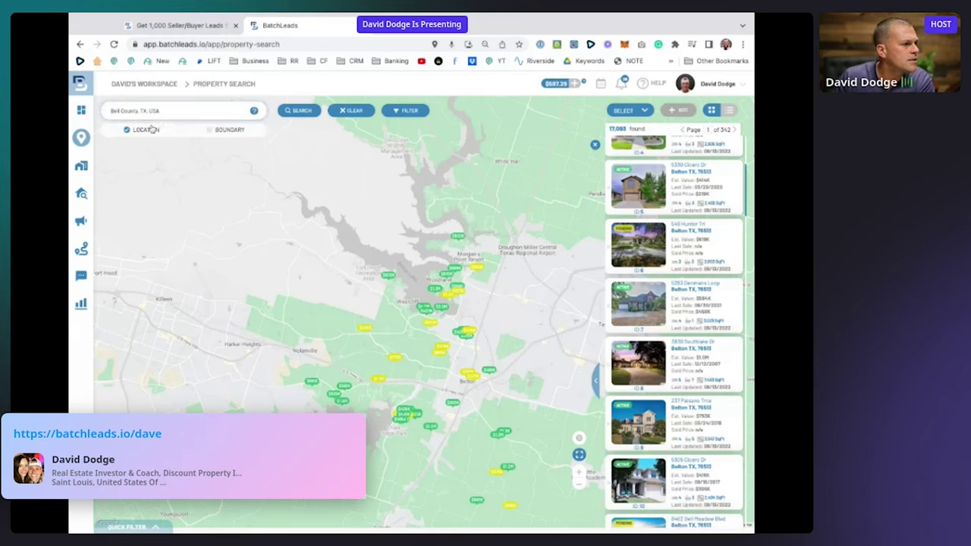
click(301, 111)
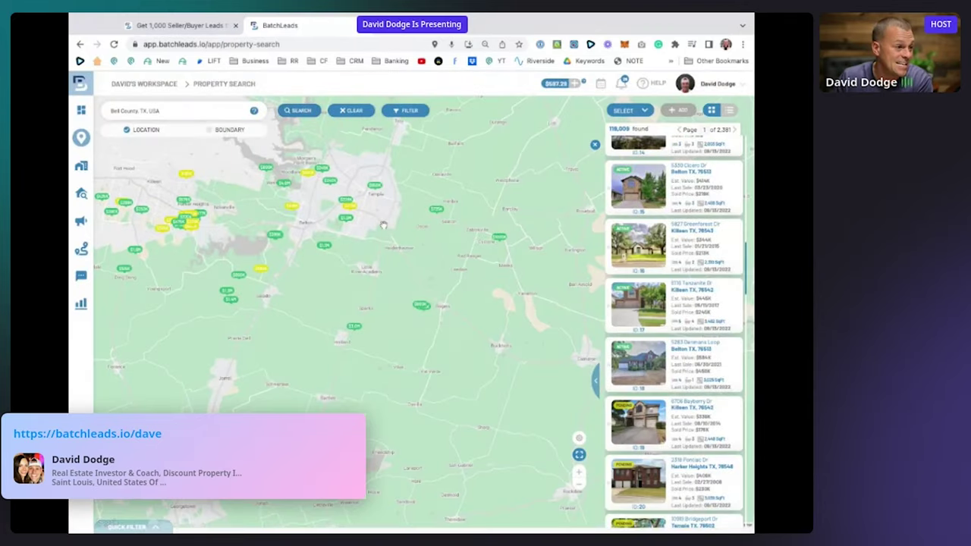
- Open the active 2,710 sq ft Killeen listing, examine its comparables map, table and filters, and close its details
drag(383, 225, 698, 285)
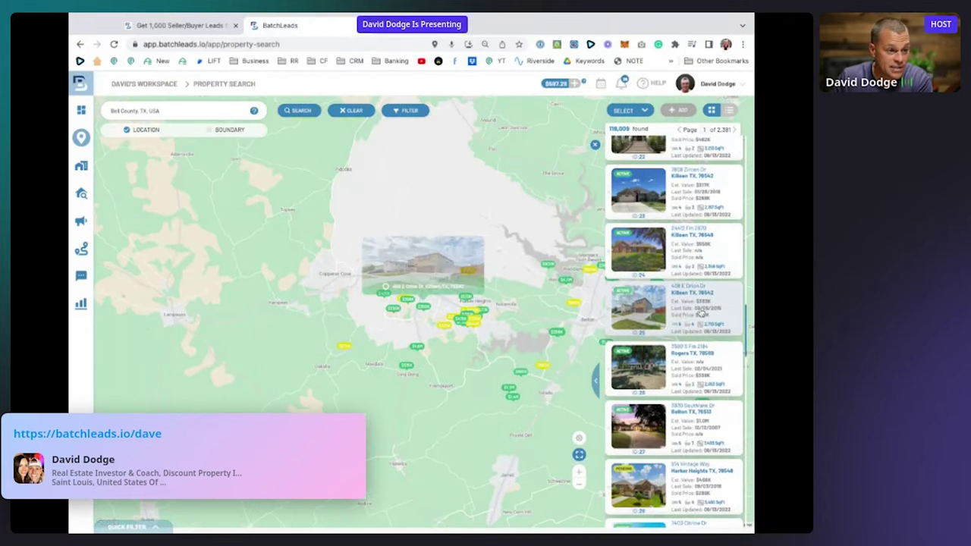
click(687, 295)
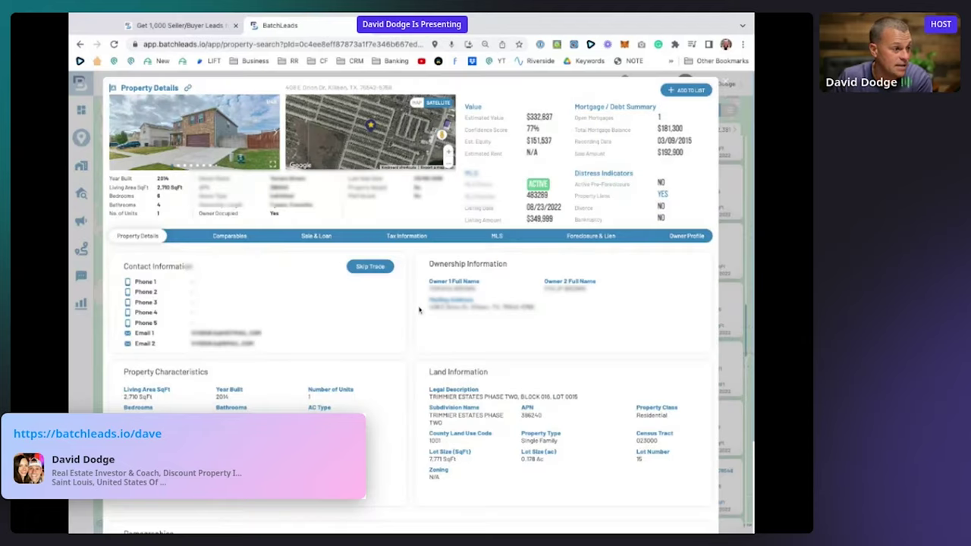
click(231, 238)
scroll(561, 265, down, 3)
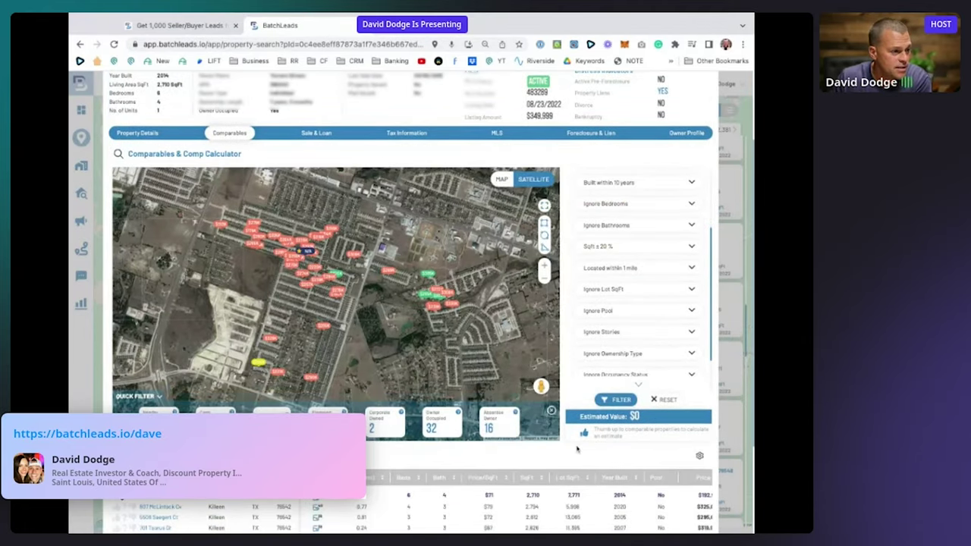
scroll(566, 453, down, 4)
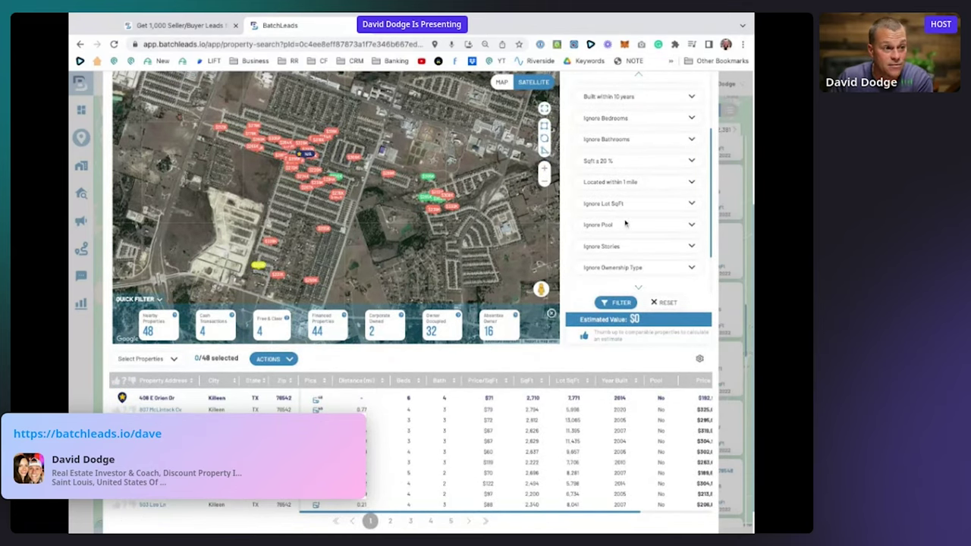
scroll(647, 170, up, 1)
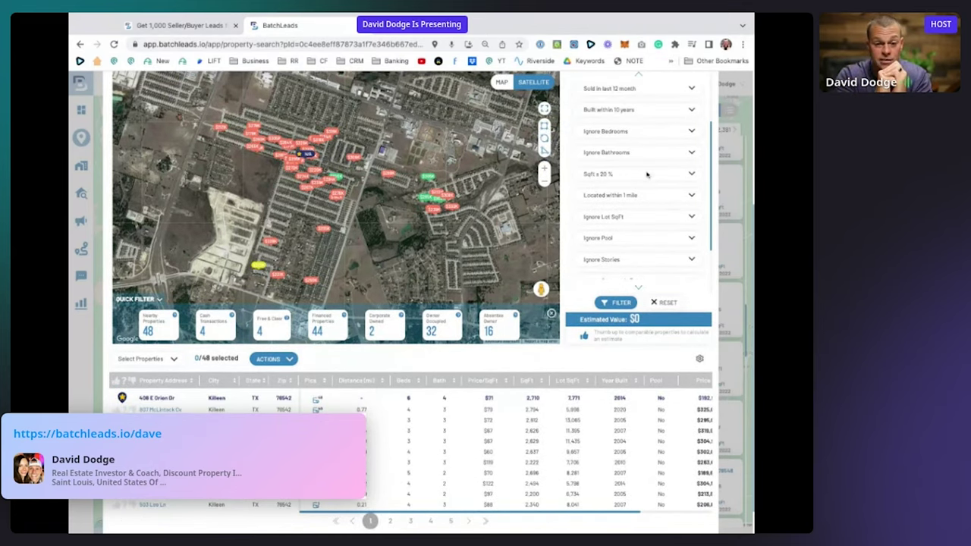
scroll(646, 174, up, 3)
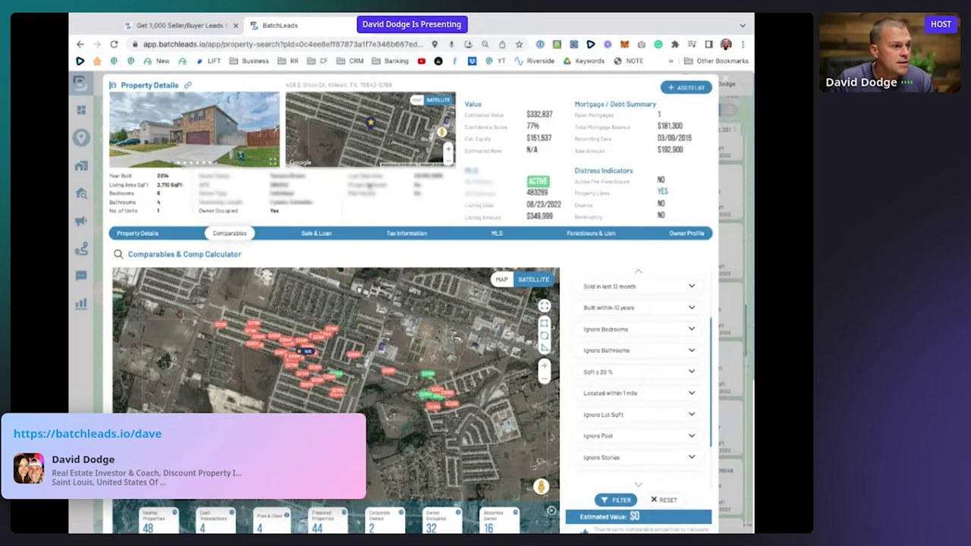
click(724, 79)
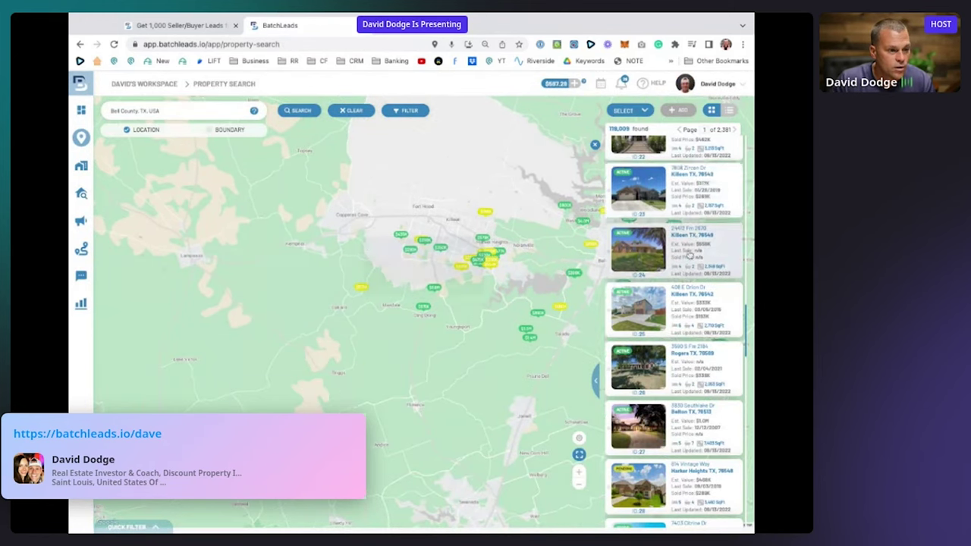
- Open the active 2,252 sq ft Harker Heights listing and view its comparables and comp filters
scroll(686, 266, down, 2)
scroll(686, 265, down, 5)
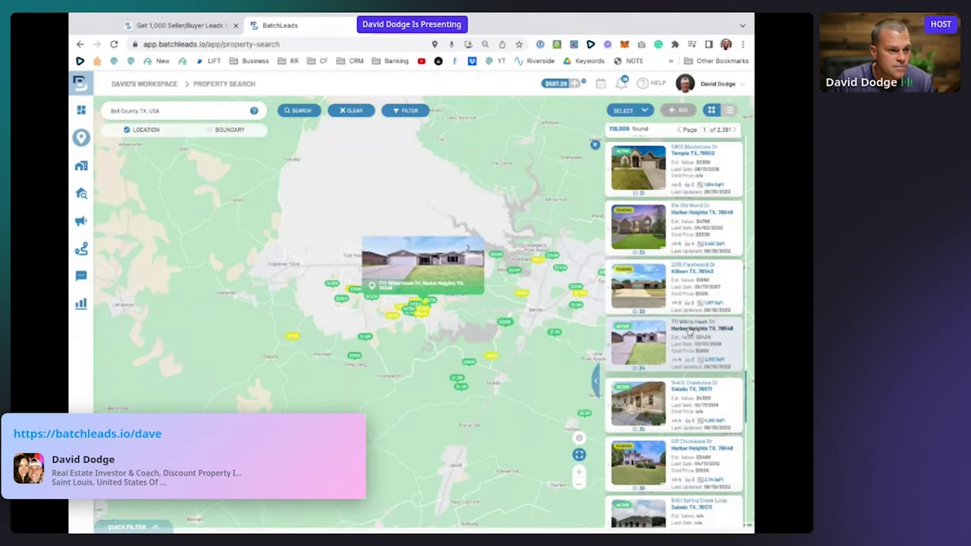
click(688, 331)
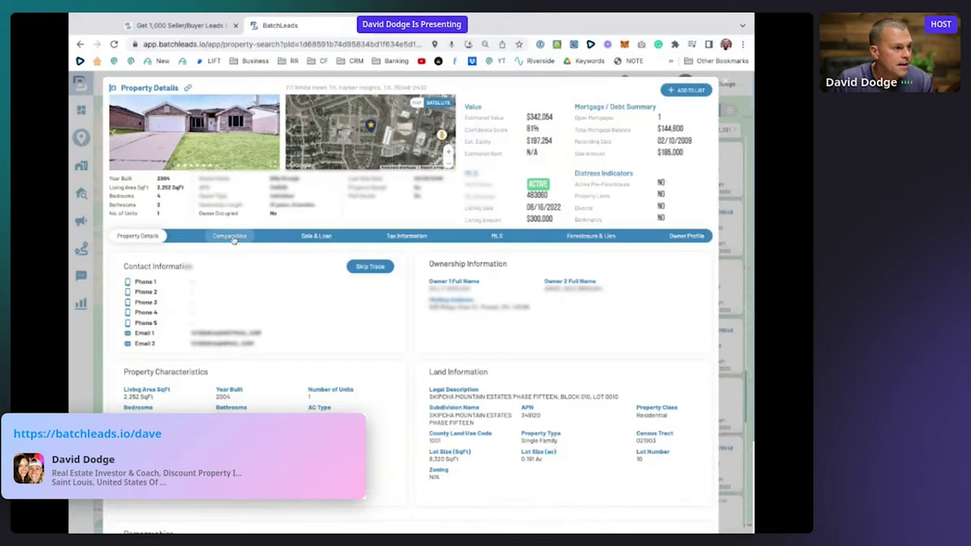
click(230, 236)
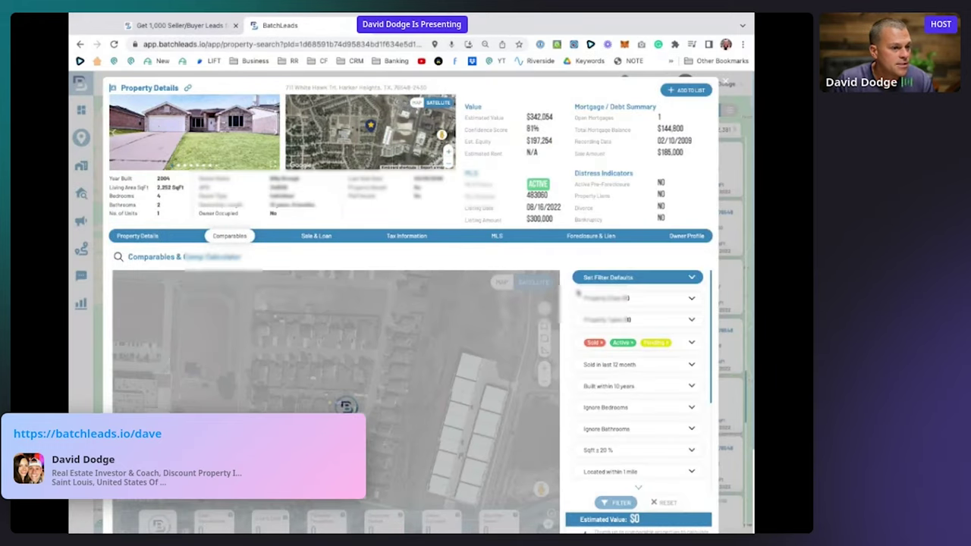
scroll(583, 296, down, 5)
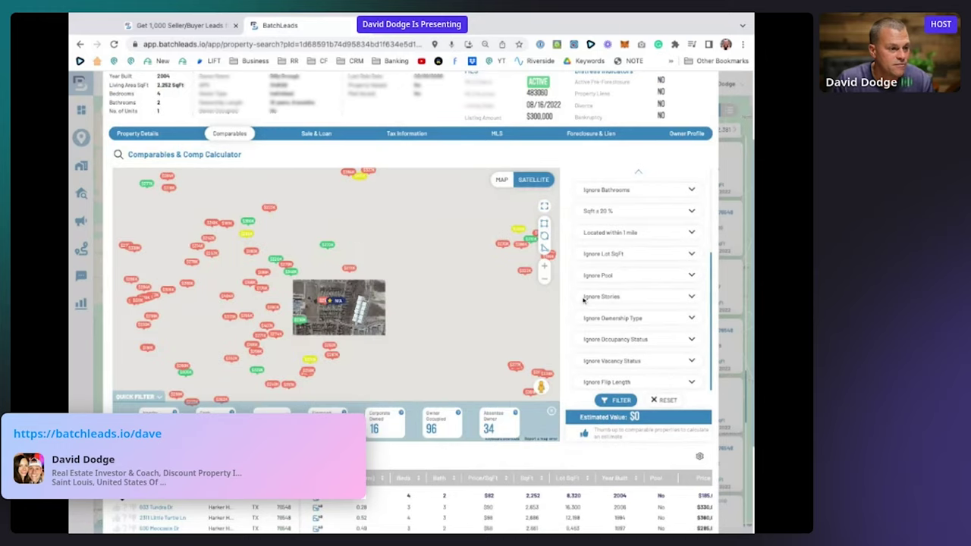
- Limit the Harker Heights property's comparables filter to sold listings by removing the active and pending statuses
scroll(584, 298, down, 2)
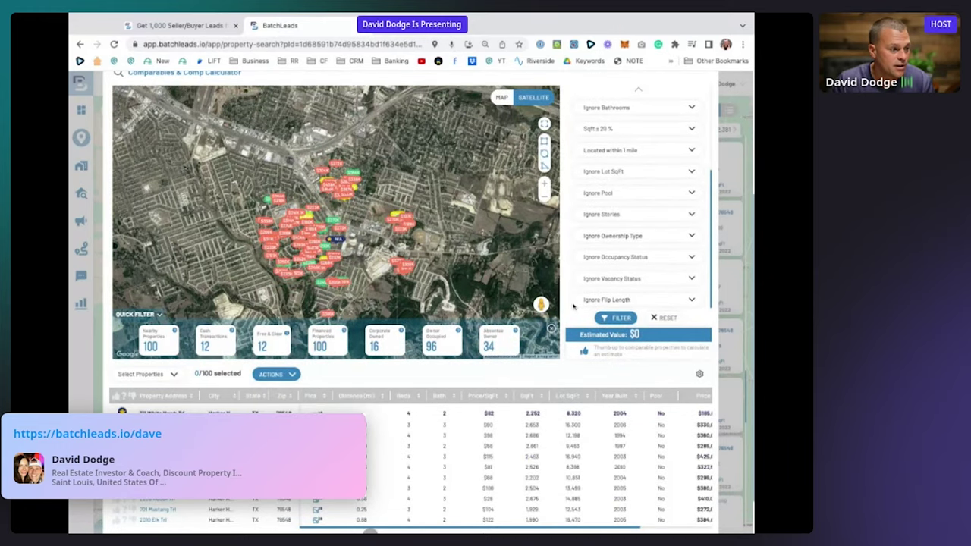
scroll(575, 305, down, 1)
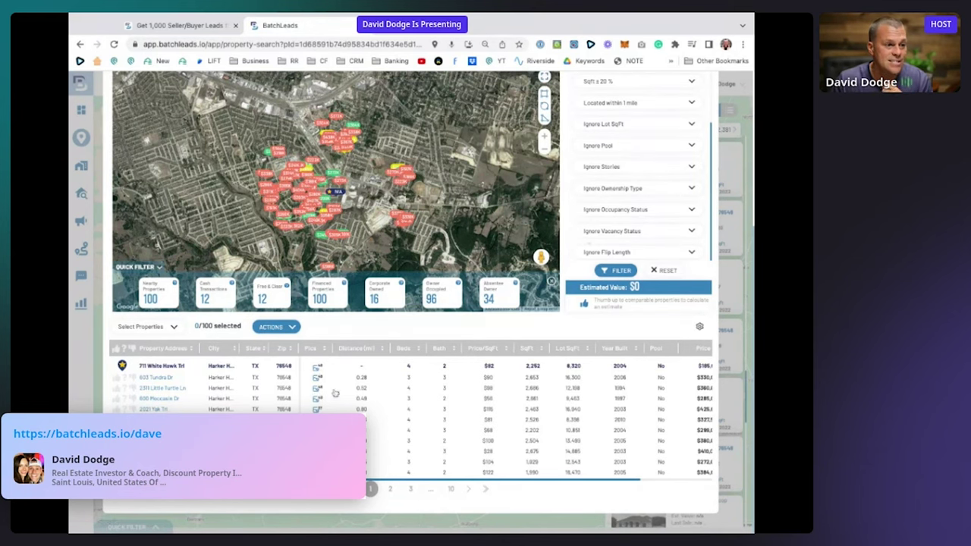
scroll(606, 166, up, 5)
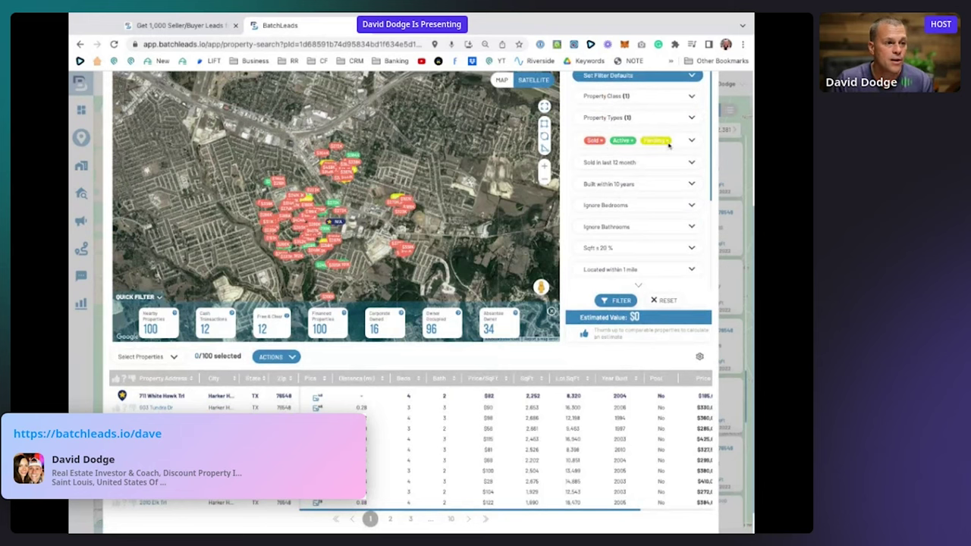
click(668, 143)
click(588, 157)
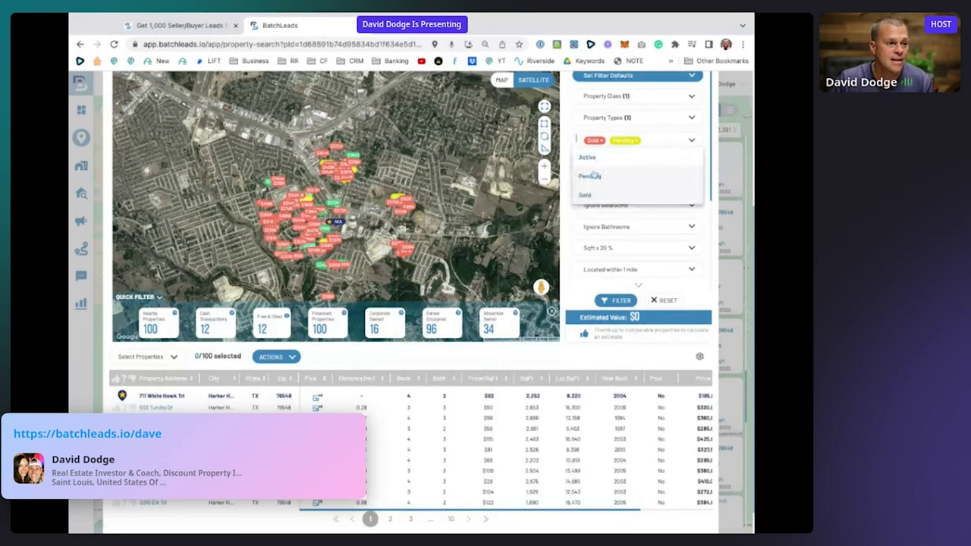
click(590, 176)
click(567, 166)
click(627, 143)
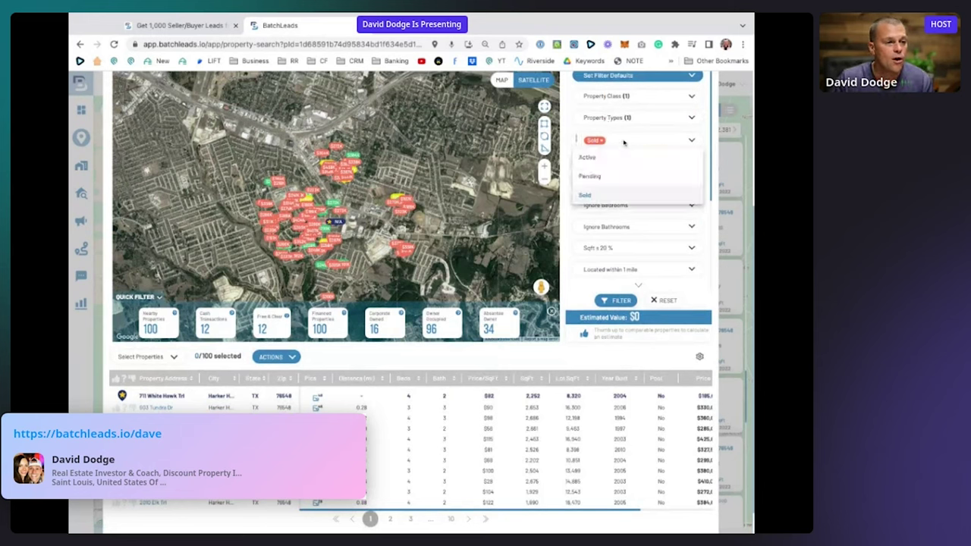
click(568, 152)
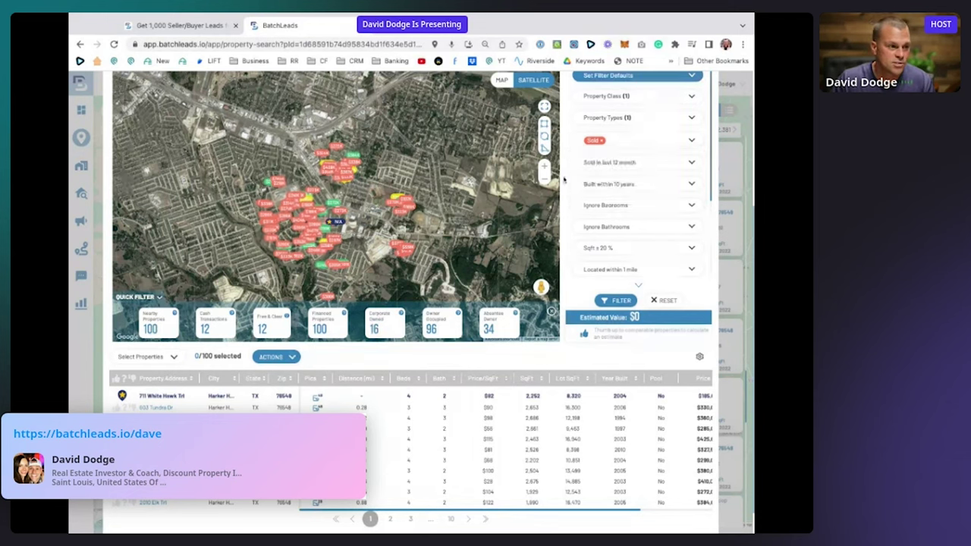
- Set the comparables filters to ignore year built and include only properties sold in the last 6 months
scroll(579, 212, down, 2)
scroll(579, 216, up, 2)
scroll(588, 208, up, 1)
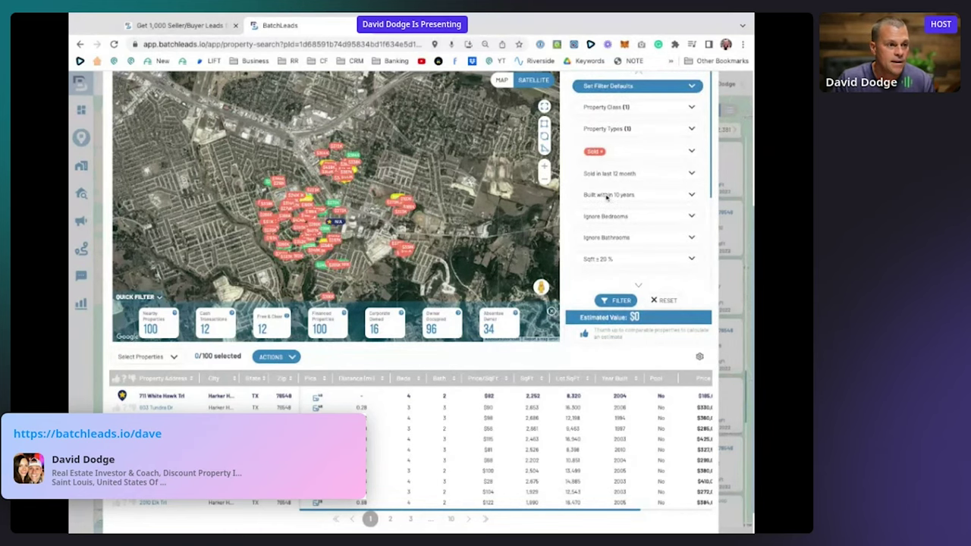
click(607, 196)
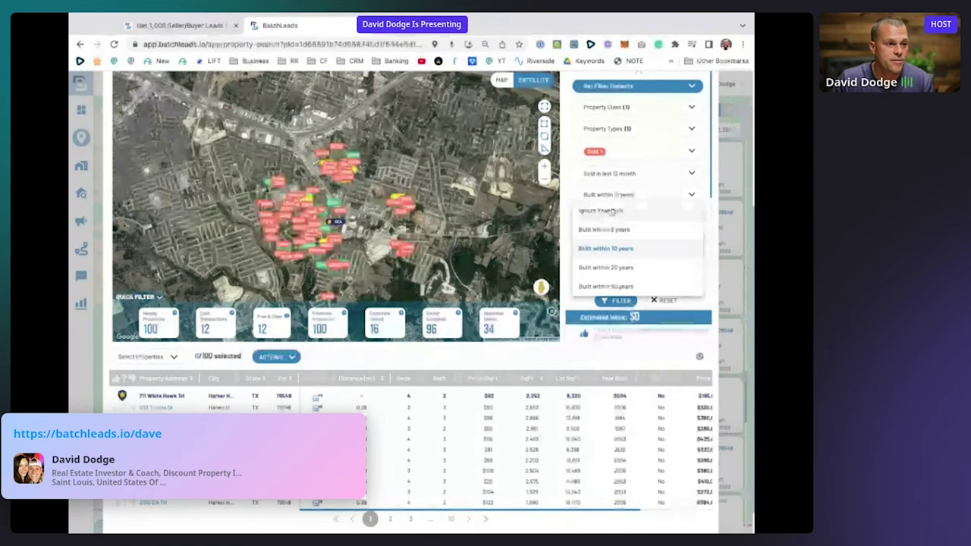
click(610, 212)
click(607, 173)
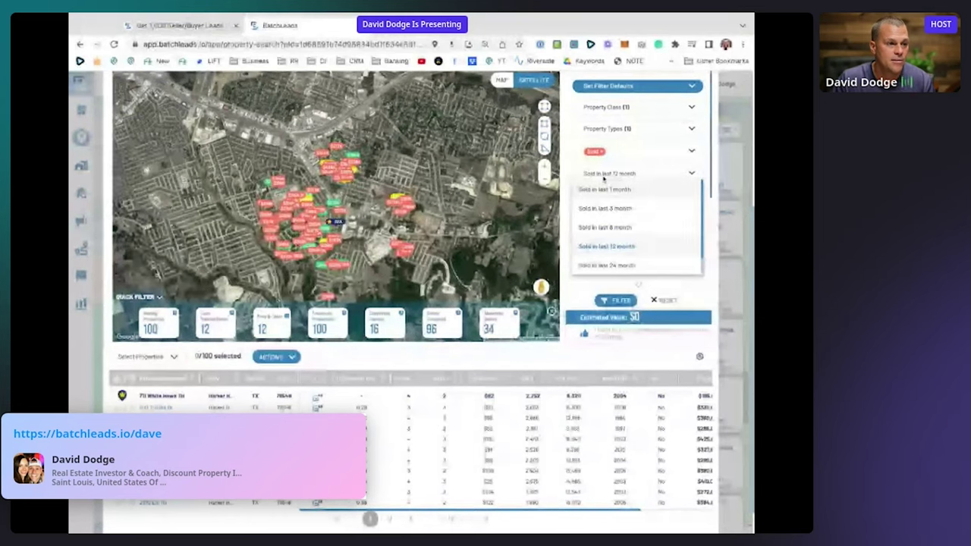
click(607, 227)
- Restrict the comparables to properties located within 1/4 mile and apply the filters
scroll(567, 202, down, 2)
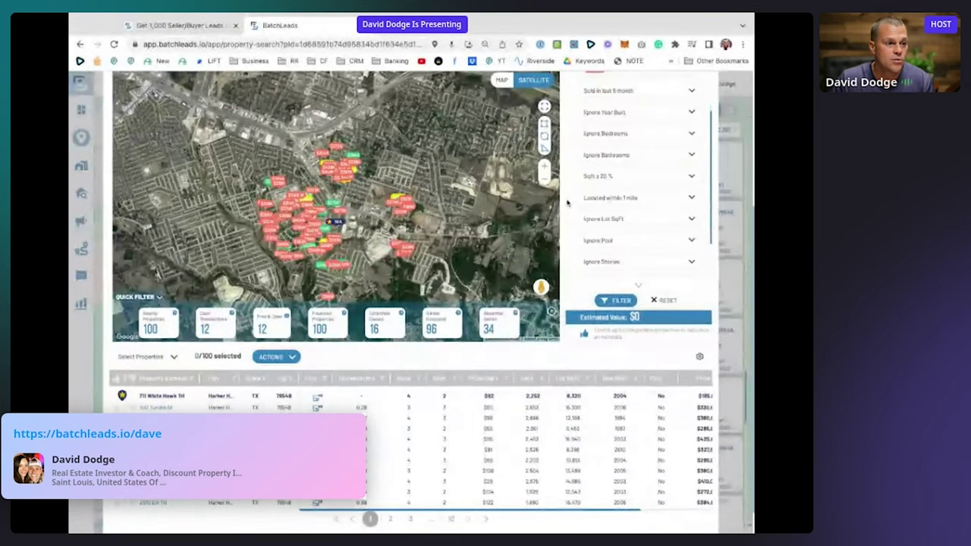
scroll(580, 203, up, 1)
click(623, 206)
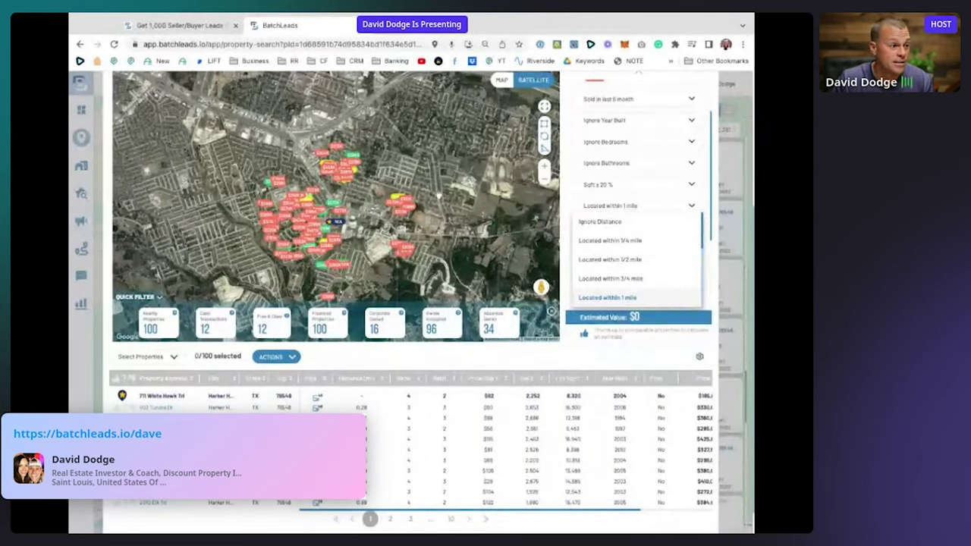
click(641, 241)
click(620, 301)
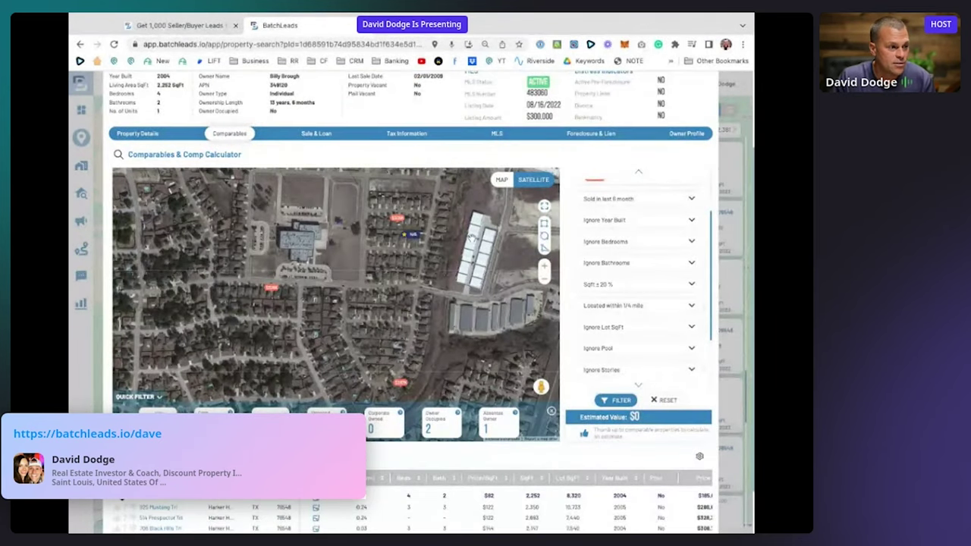
- Widen the comparables' square footage range to ±30% and reapply the filters
scroll(604, 361, down, 5)
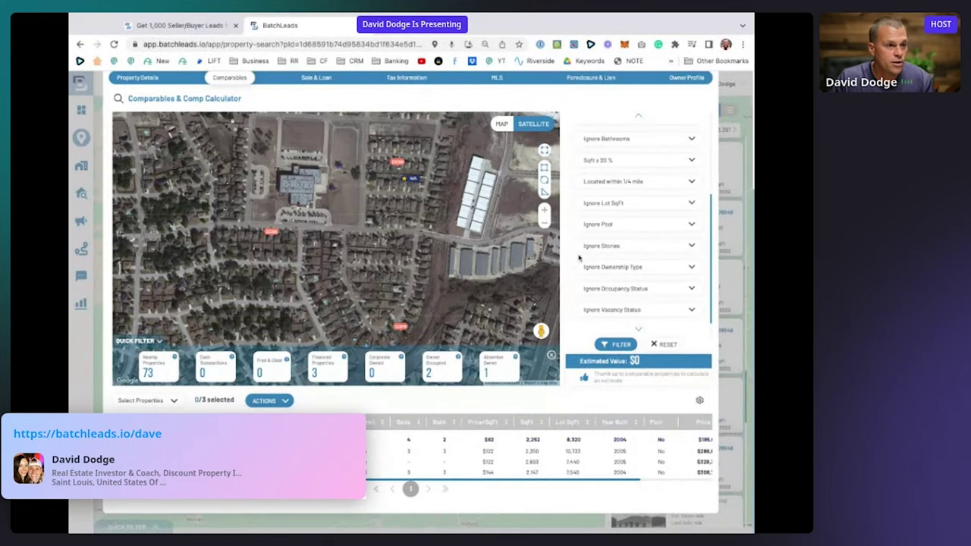
scroll(573, 262, up, 3)
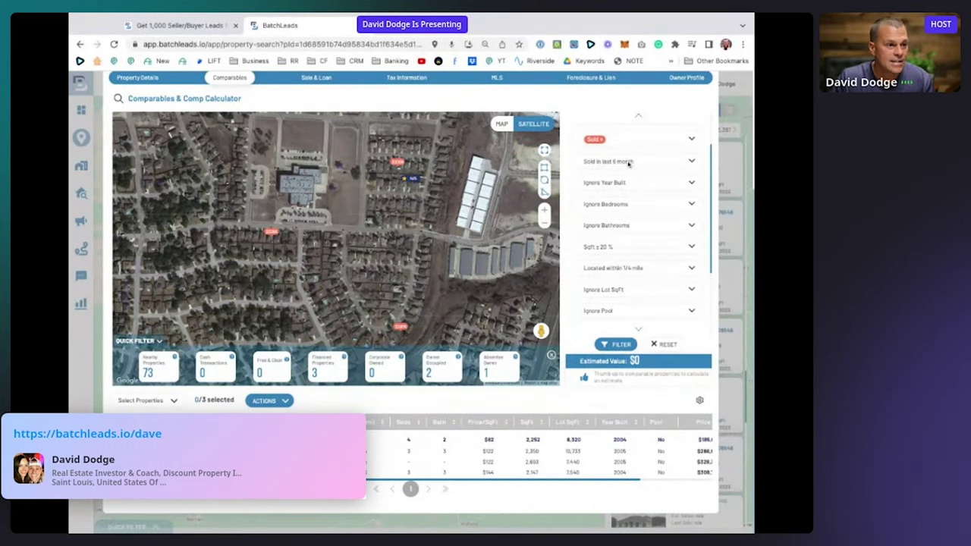
click(625, 253)
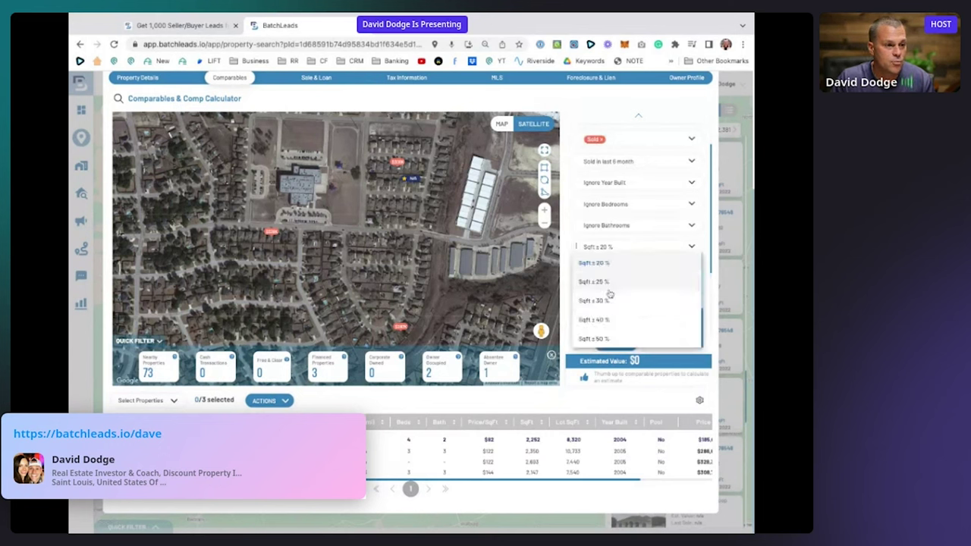
click(607, 301)
click(616, 343)
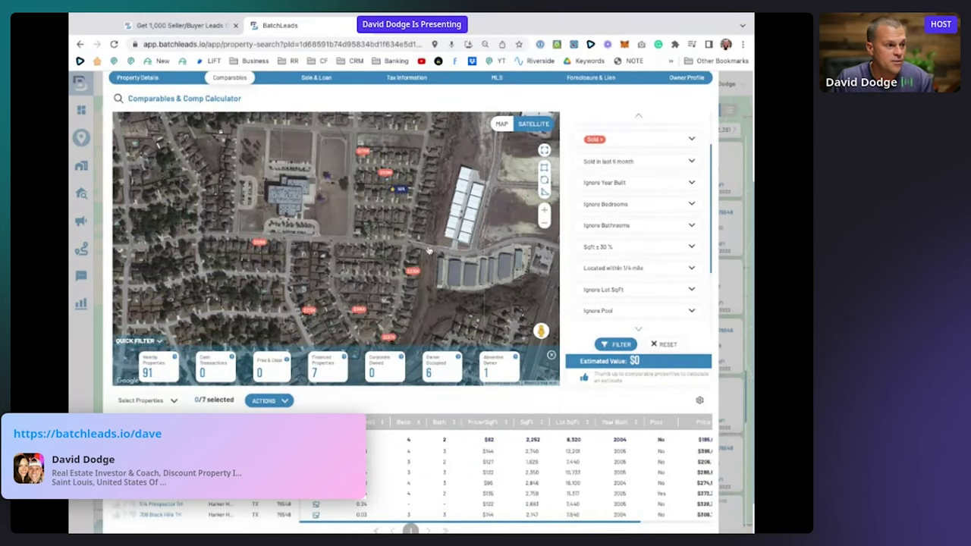
- Review the filtered comparables in the map and table, and close the Harker Heights property's details
scroll(606, 303, down, 3)
scroll(592, 392, down, 1)
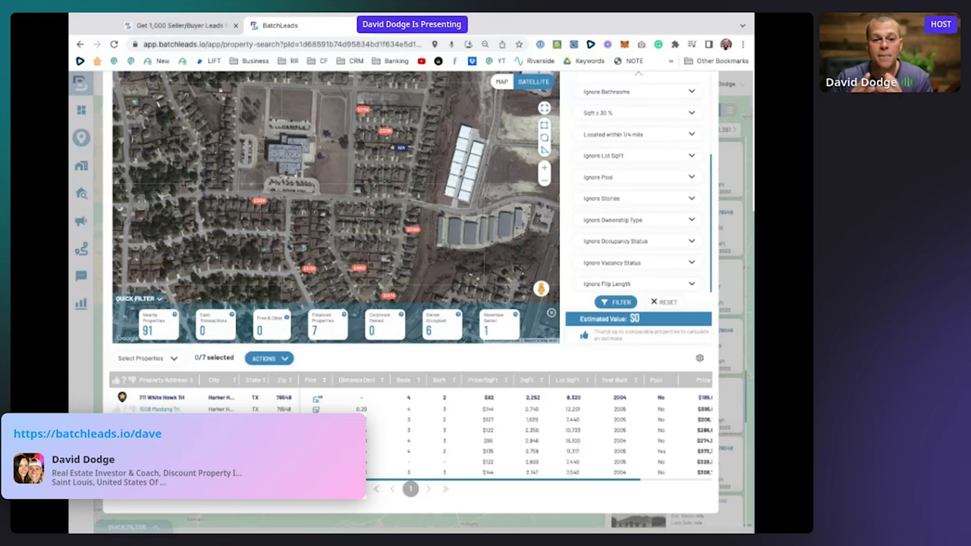
scroll(373, 295, up, 5)
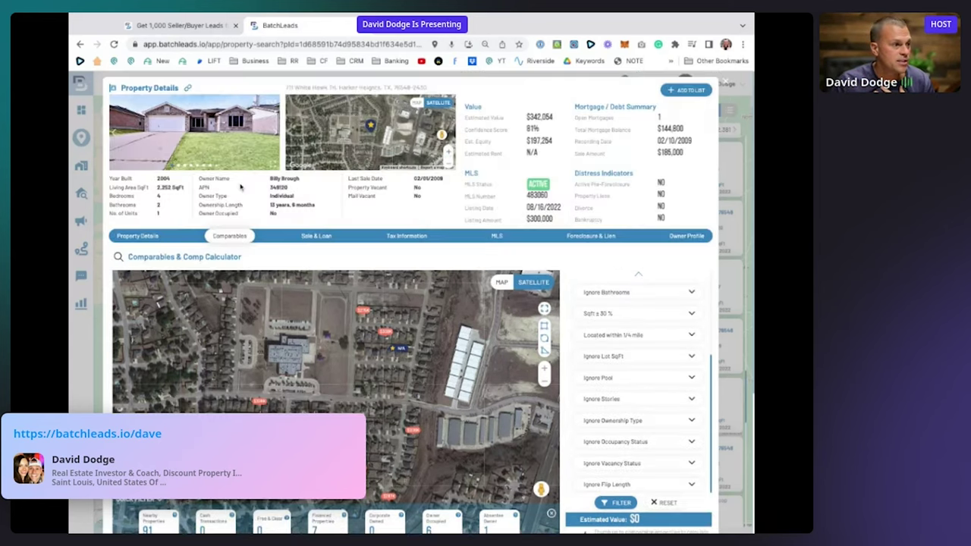
click(726, 81)
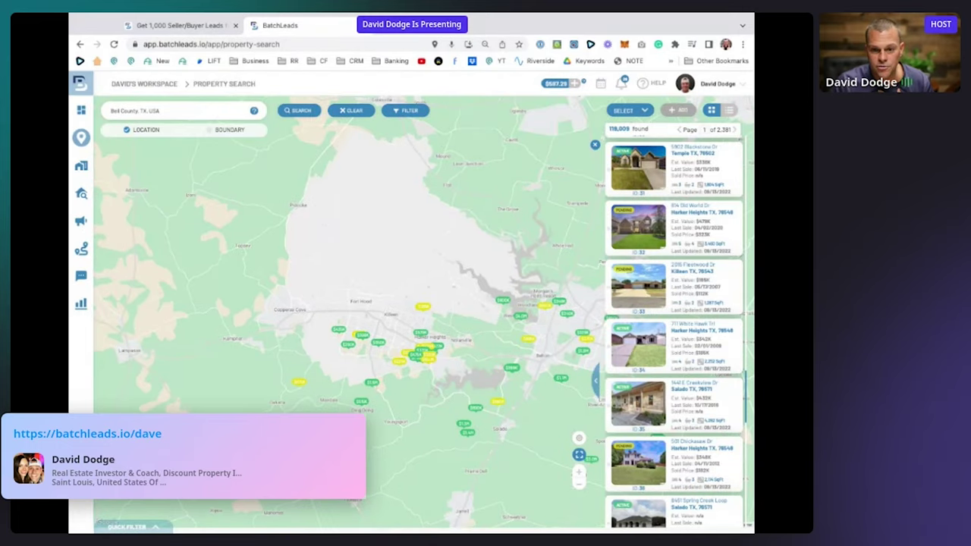
- Replace the search location with Belton, TX, USA and run the property search
mouse_move(70, 112)
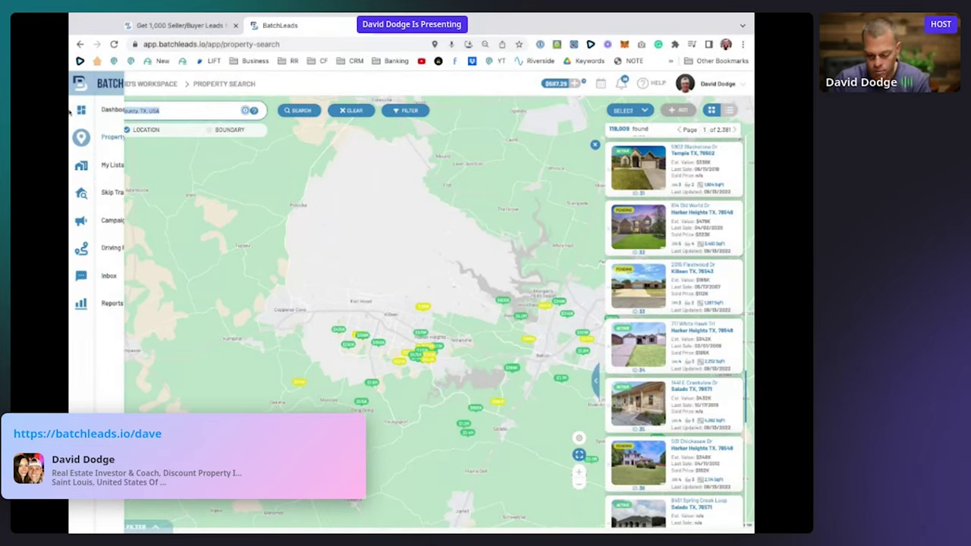
text(bel)
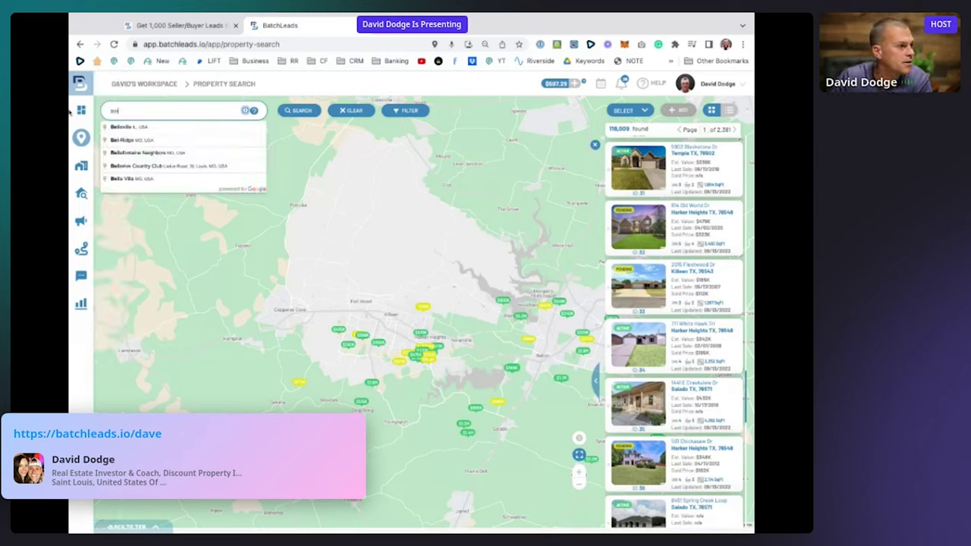
text(ton)
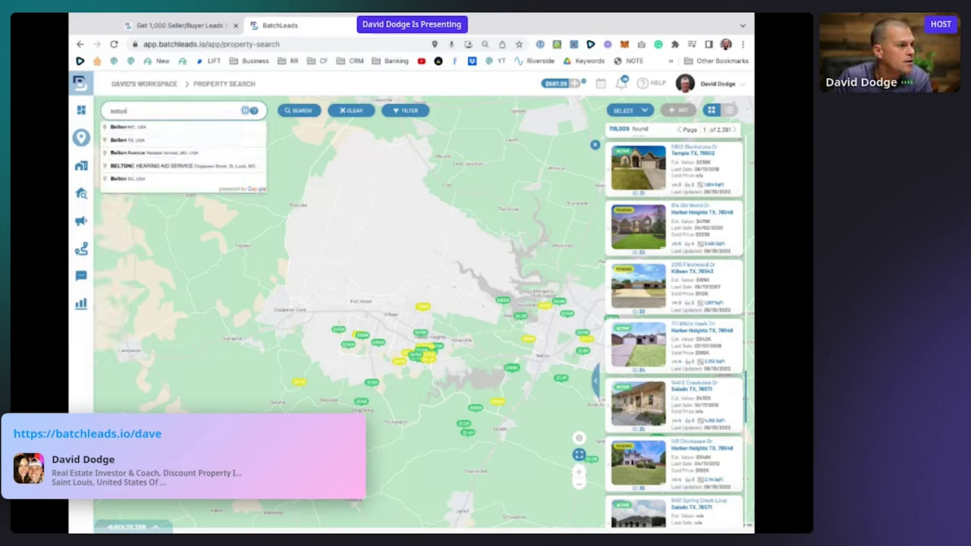
click(119, 141)
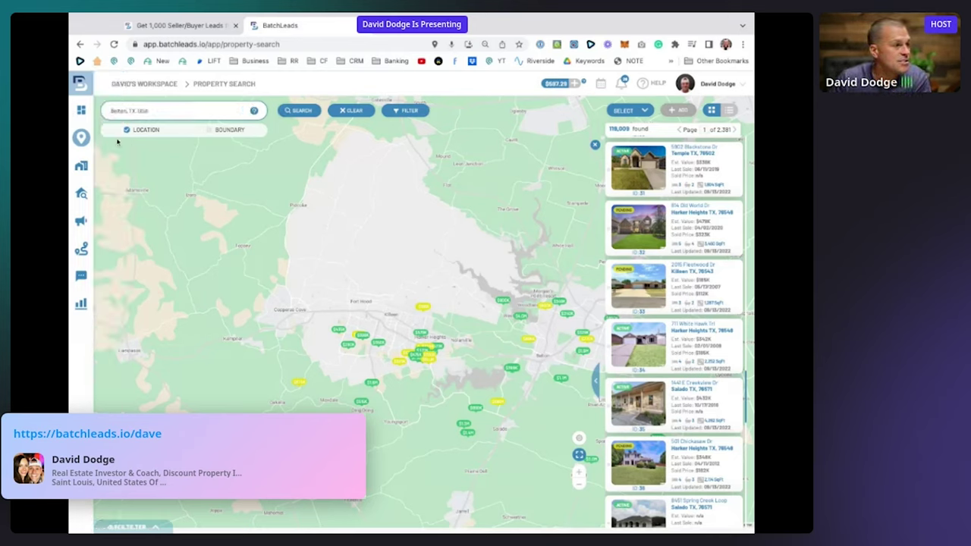
click(303, 112)
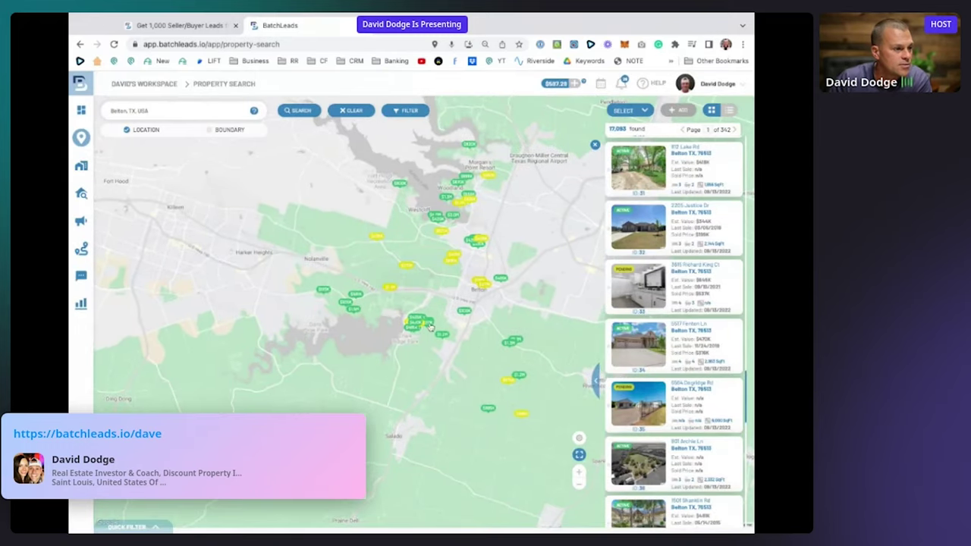
- Open the details of the active 2,963 sq ft Belton listing and examine its comparables map, filters and table
click(419, 324)
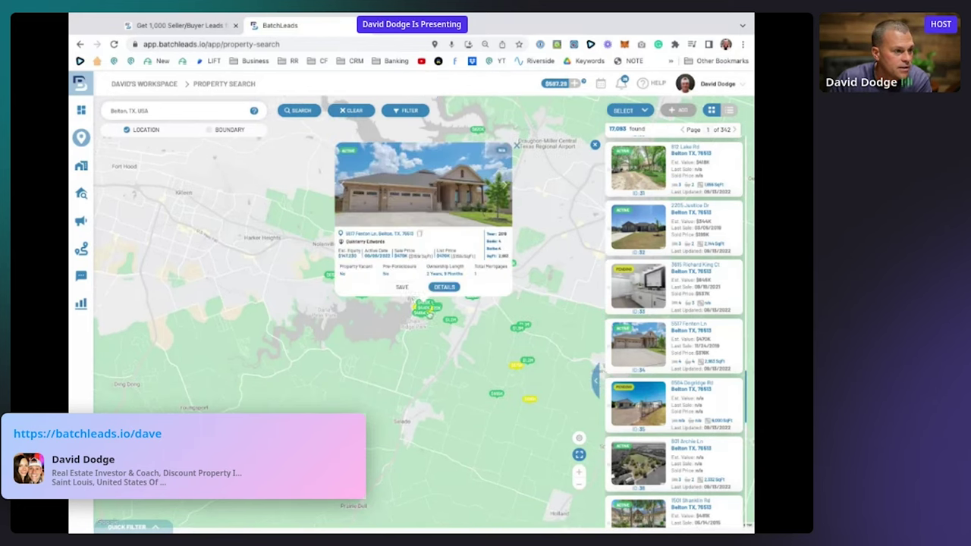
click(444, 288)
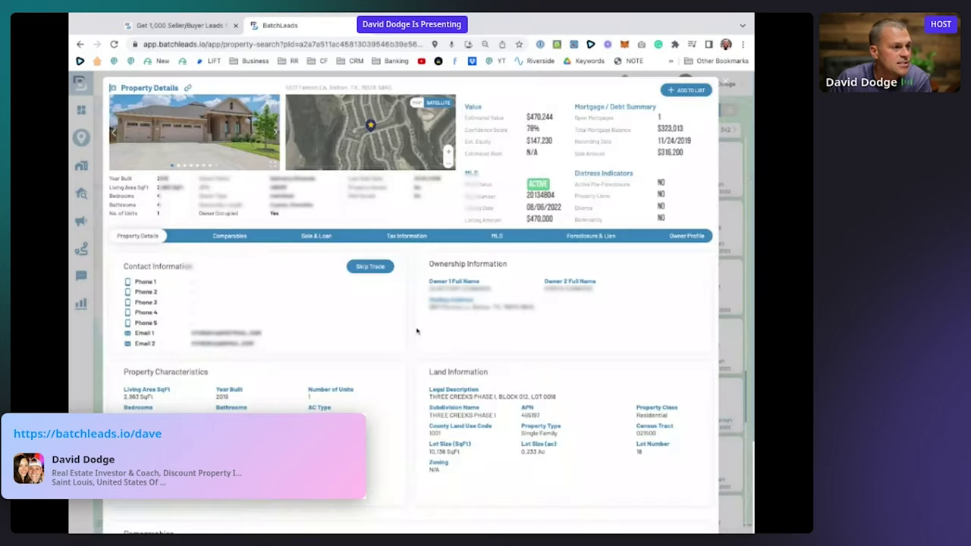
scroll(605, 365, down, 5)
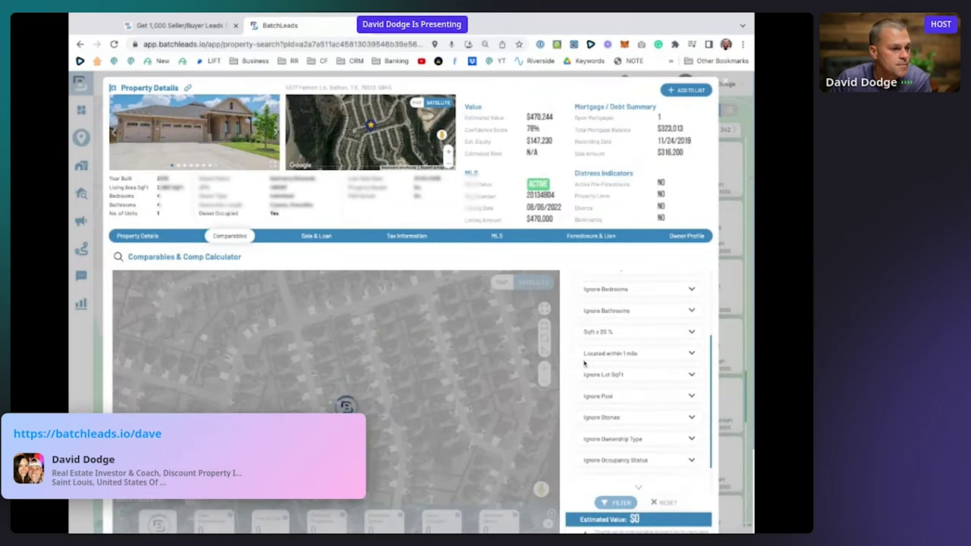
scroll(570, 366, down, 3)
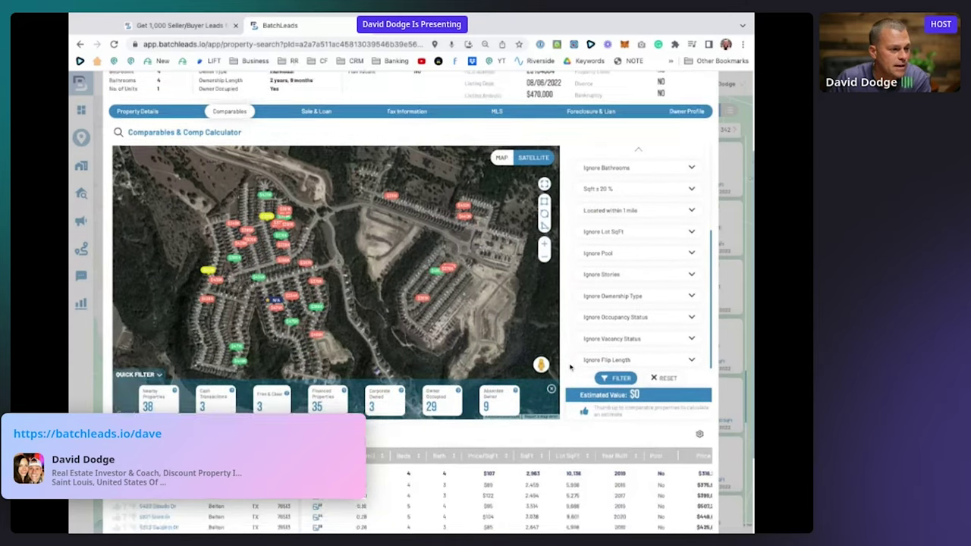
scroll(477, 426, down, 1)
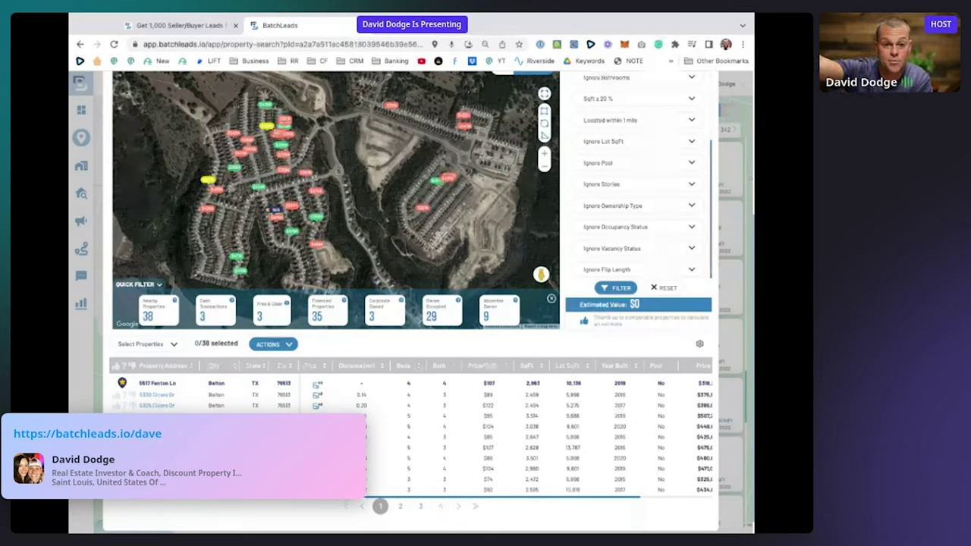
scroll(723, 410, down, 1)
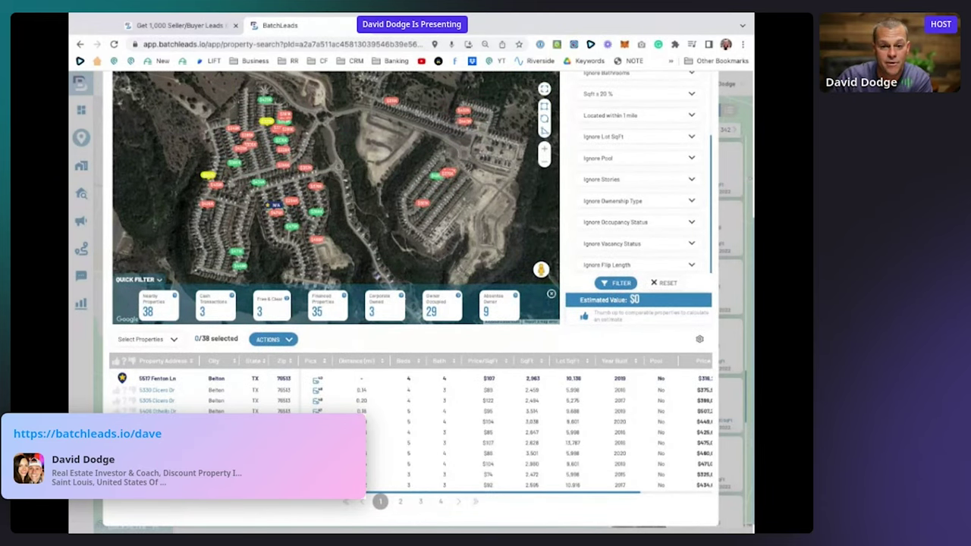
scroll(320, 396, down, 2)
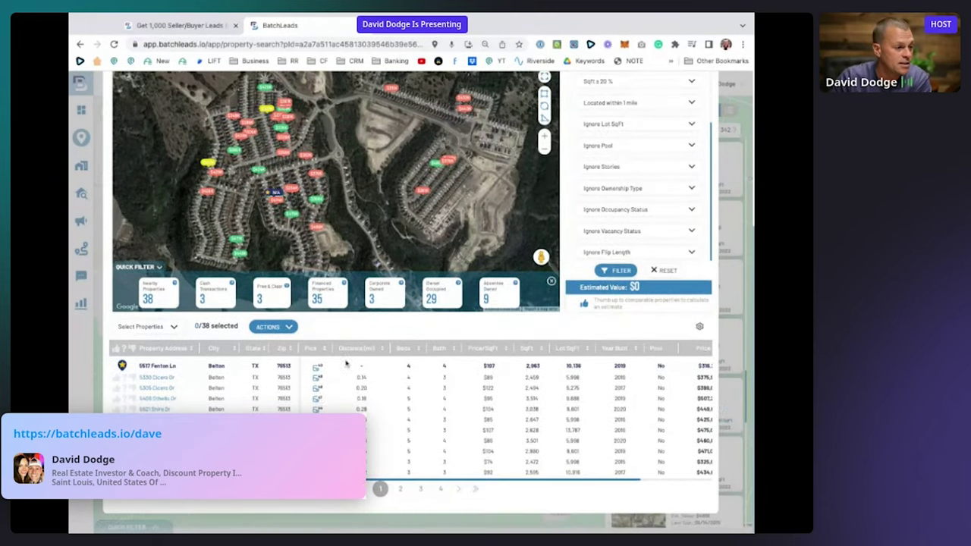
- Open the photo gallery of the 2,494 sq ft comparable and browse through its exterior and interior pictures
click(317, 390)
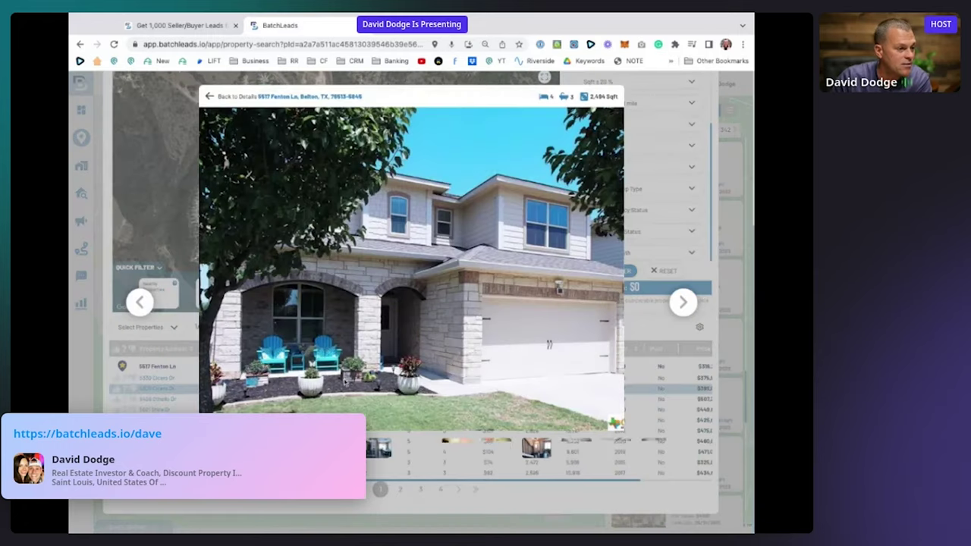
click(683, 304)
click(683, 304)
click(683, 303)
click(684, 304)
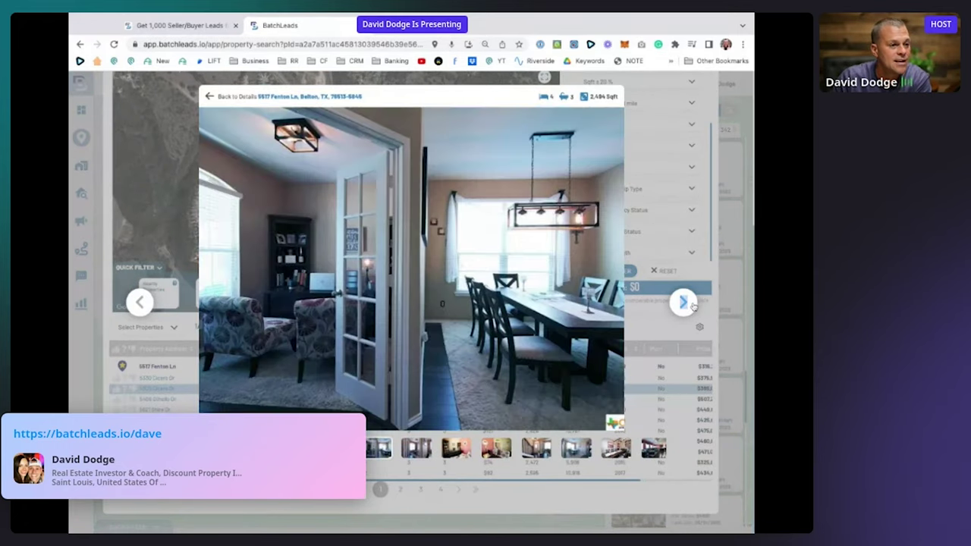
click(683, 303)
click(683, 304)
click(683, 304)
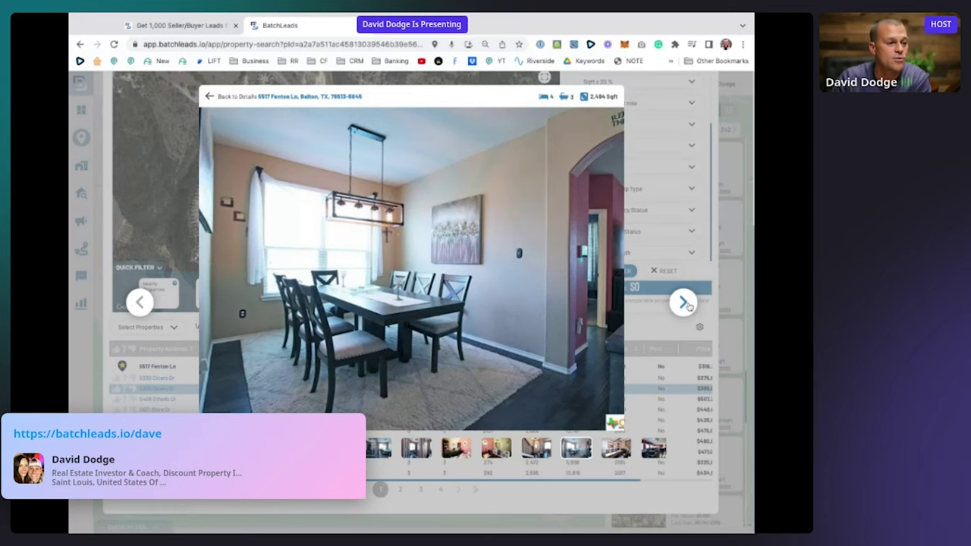
click(683, 303)
click(683, 303)
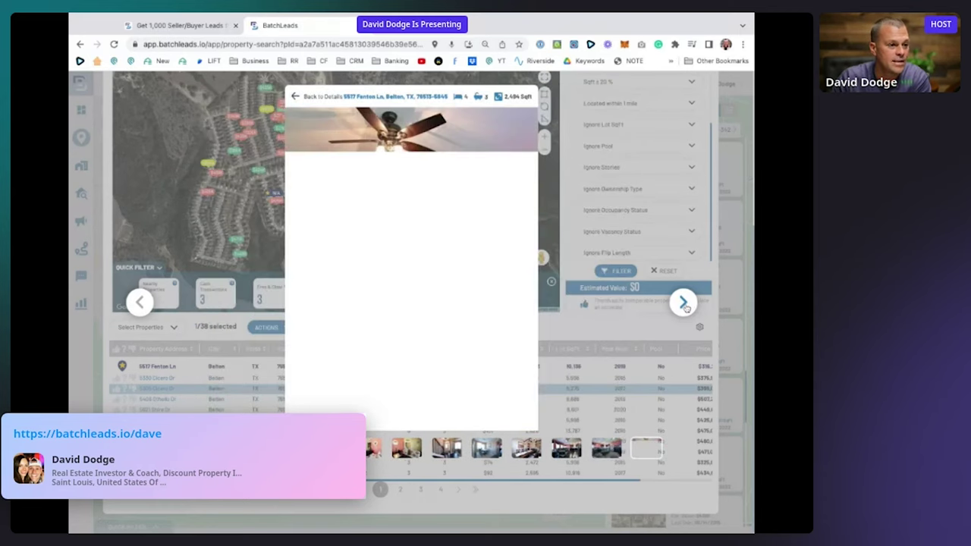
- Page through the remaining photos of the 2,494 sq ft comparable, leave the gallery and close the Belton listing's details
click(683, 303)
click(684, 304)
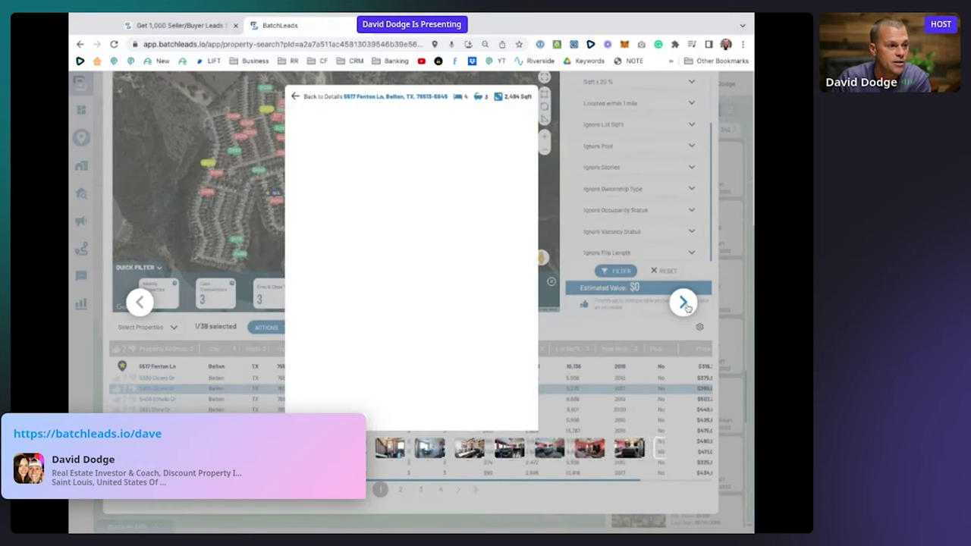
click(684, 303)
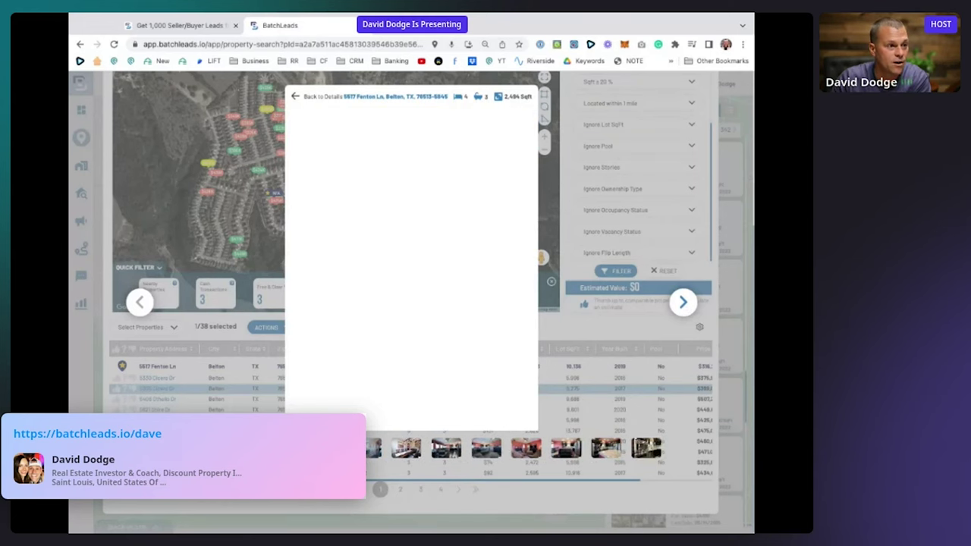
click(295, 96)
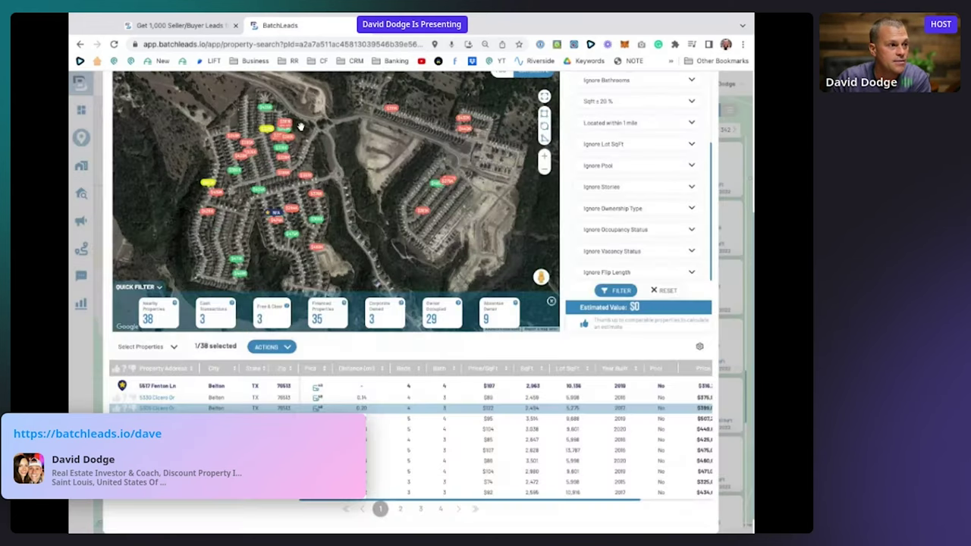
scroll(530, 227, up, 10)
click(724, 84)
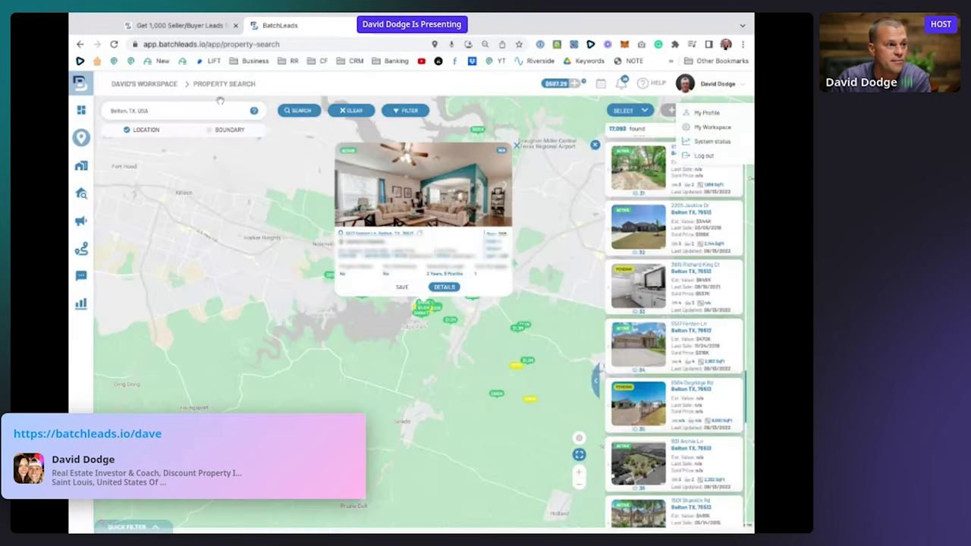
- Replace the search location with St. Louis County, MO, USA, run the property search and review the results on the map
mouse_move(112, 125)
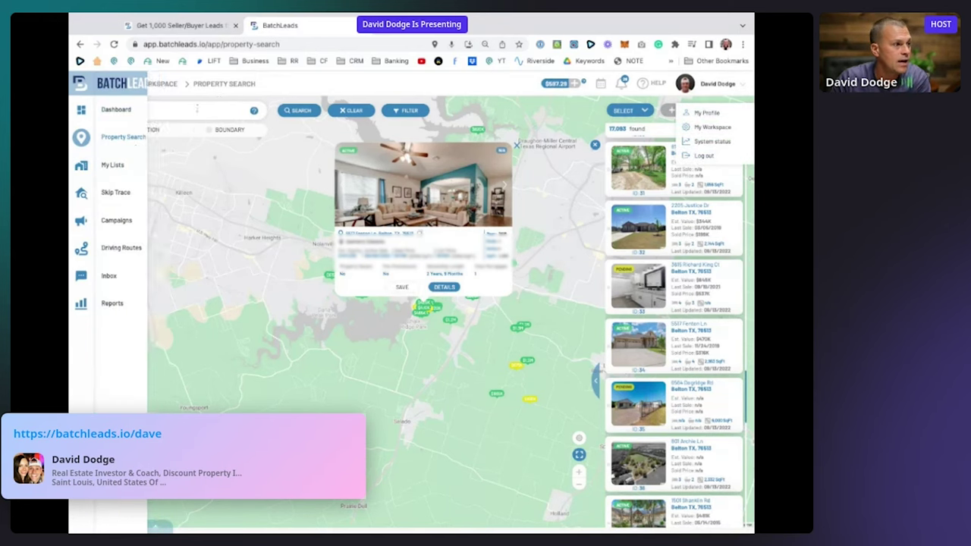
click(200, 110)
text(Saint lou)
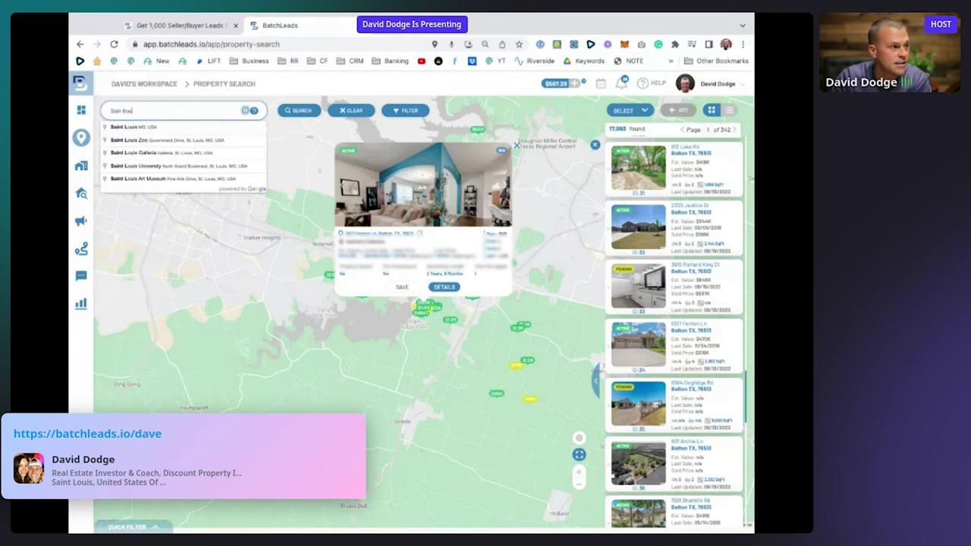
text(is)
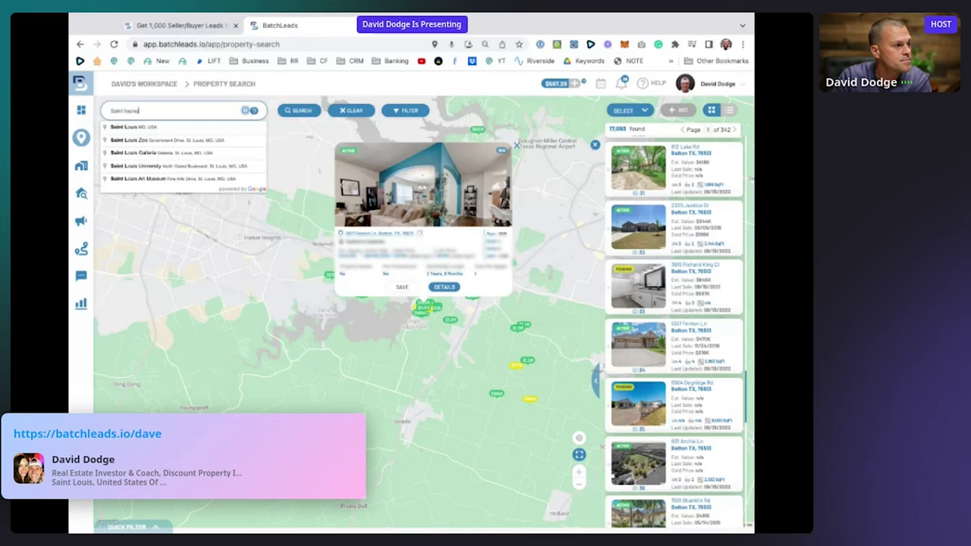
text( county)
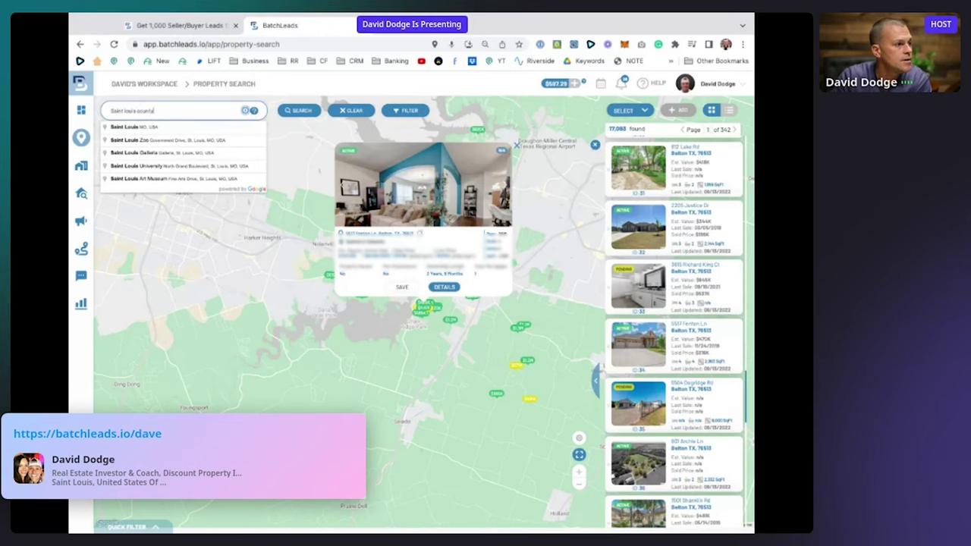
click(134, 127)
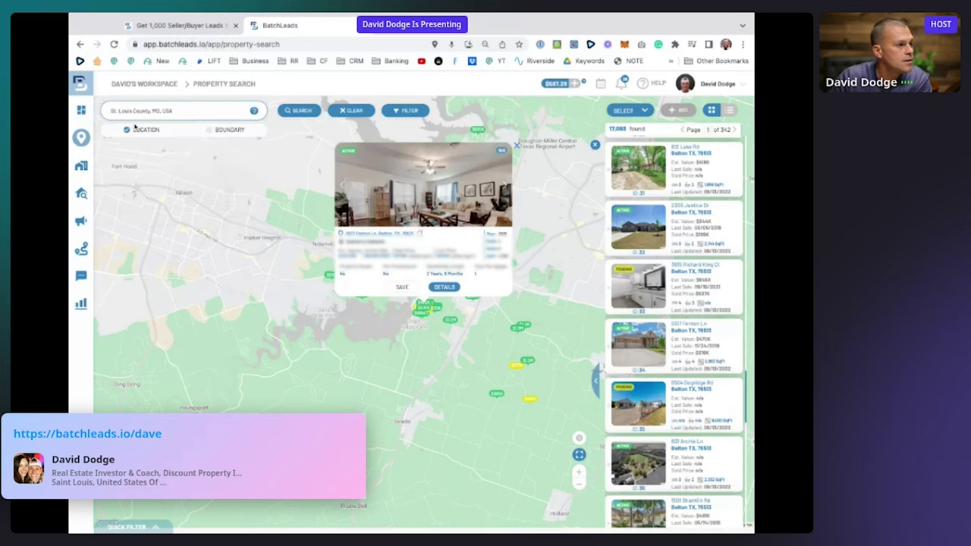
click(301, 114)
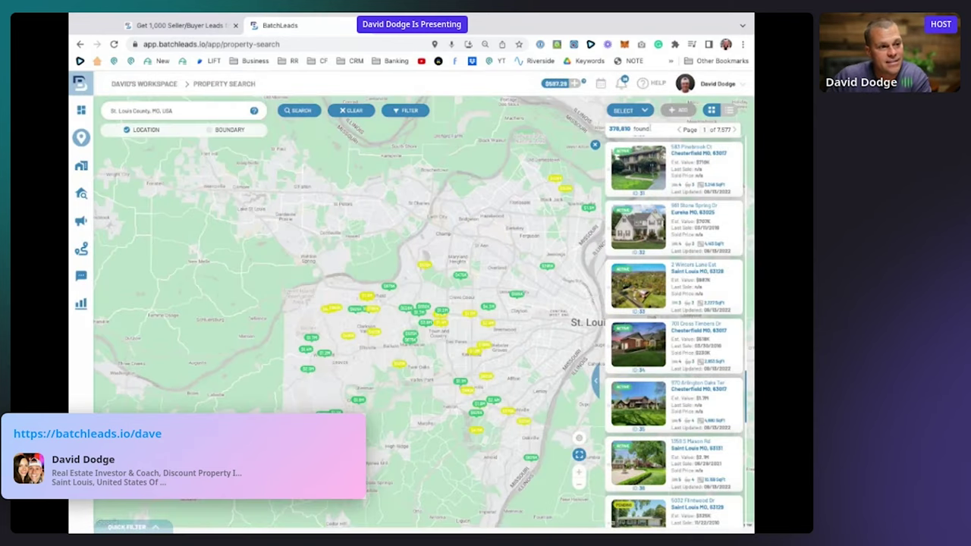
drag(657, 130, 610, 130)
drag(590, 289, 502, 269)
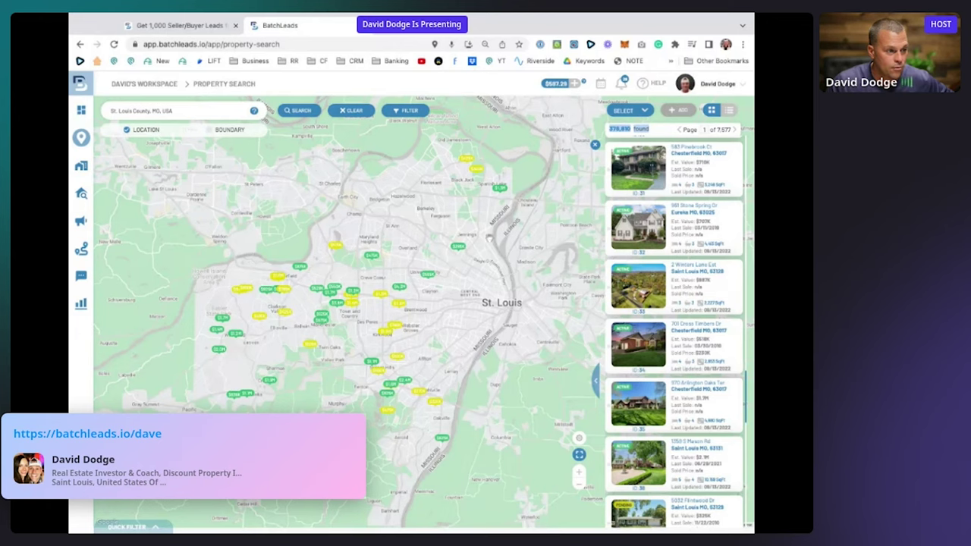
drag(595, 172, 618, 192)
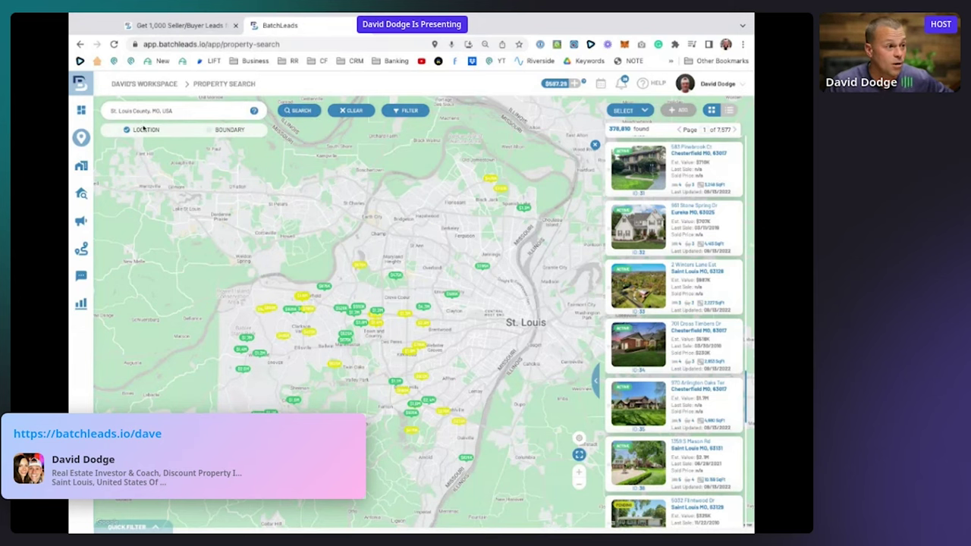
- Open the advanced search filters and set the MLS on-market status to No
click(387, 111)
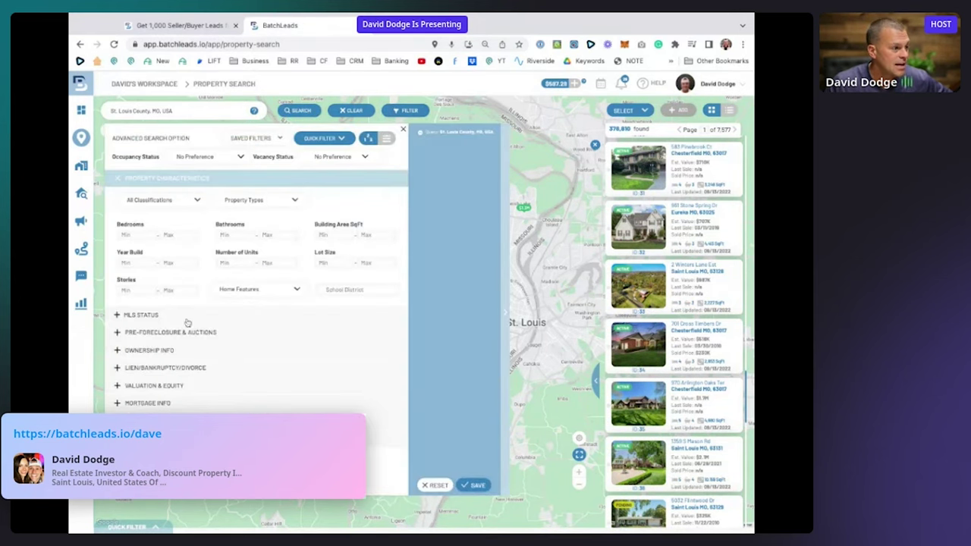
click(118, 315)
click(172, 229)
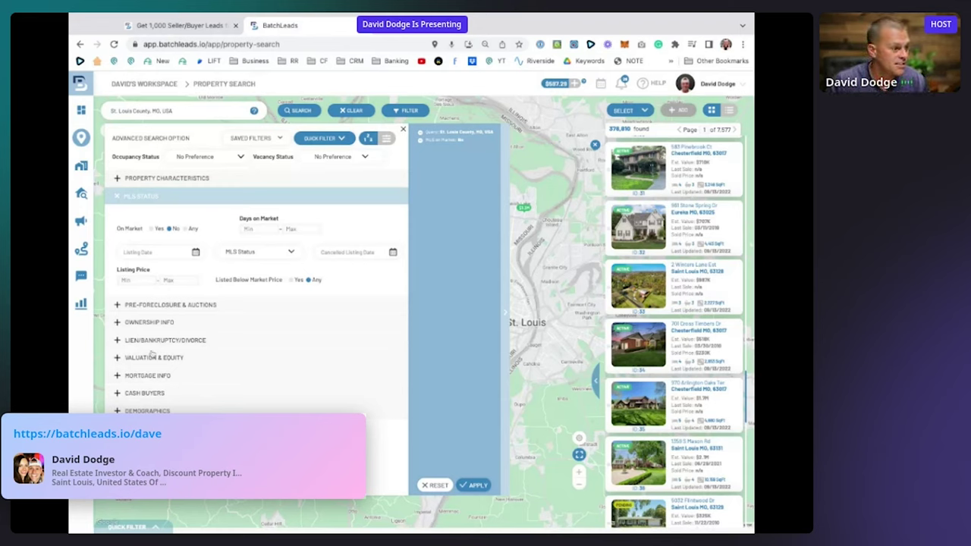
- Set the minimum estimated equity percentage to 40 in the valuation and equity filters
click(120, 357)
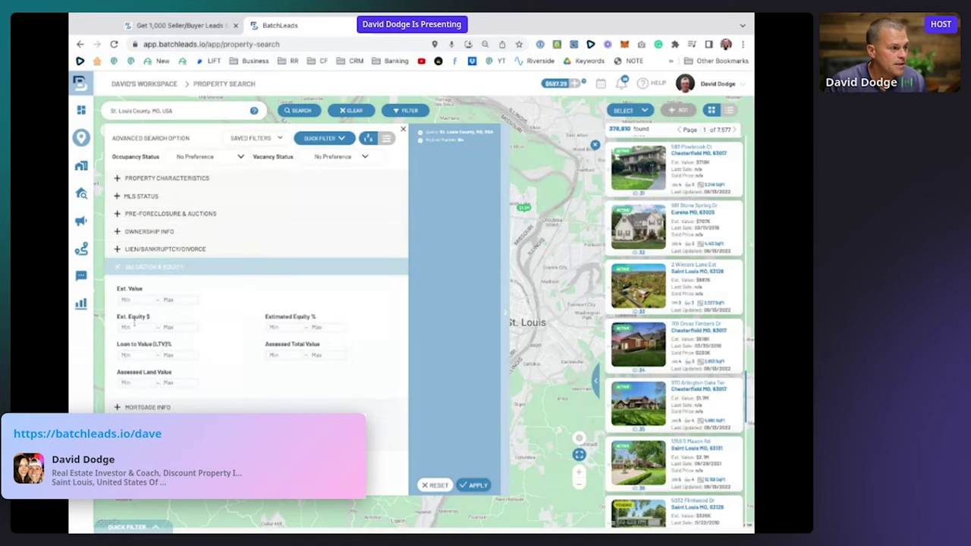
drag(159, 321, 119, 321)
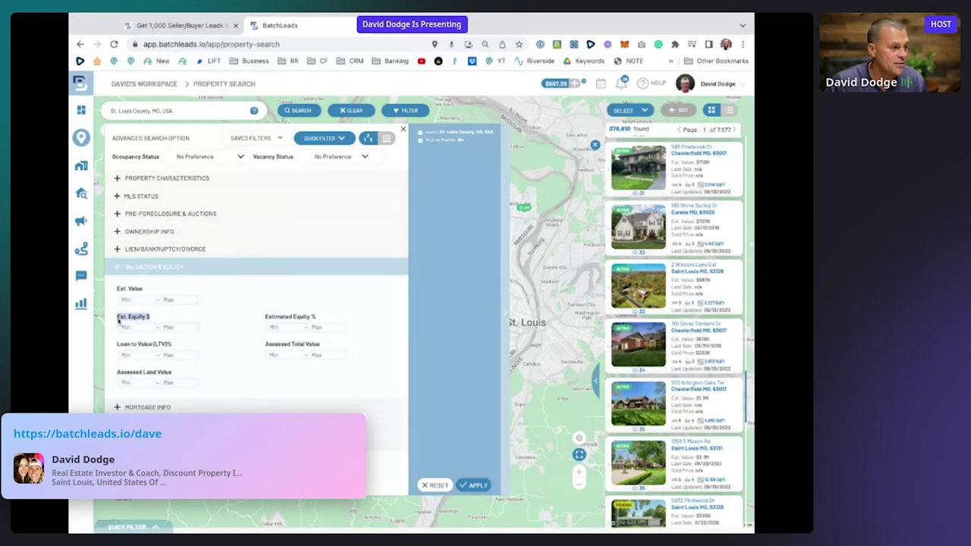
drag(321, 317, 264, 317)
click(286, 328)
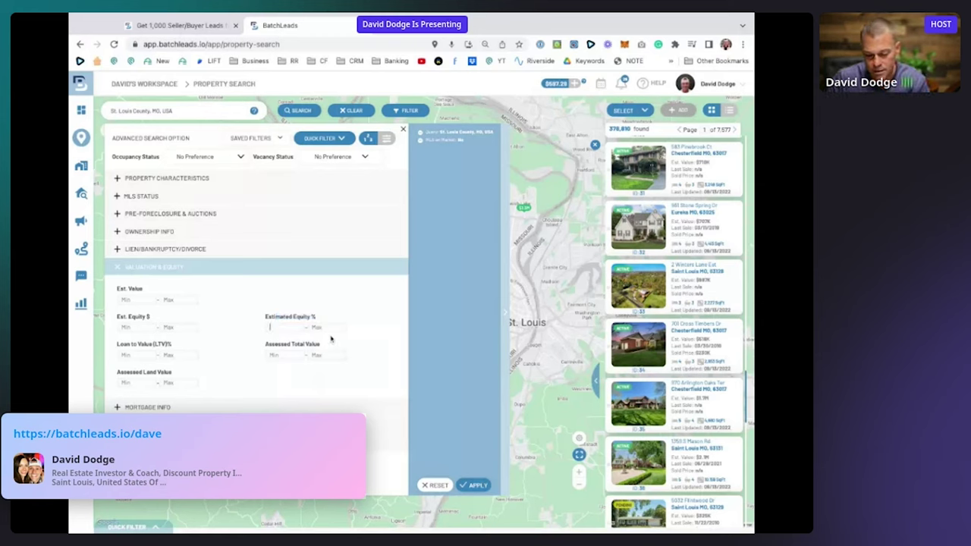
text(35)
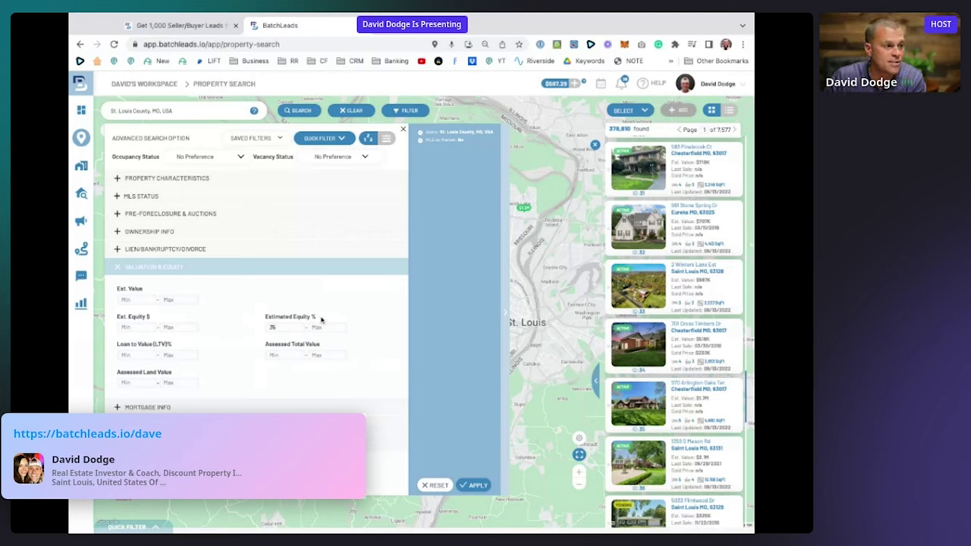
drag(318, 317, 255, 318)
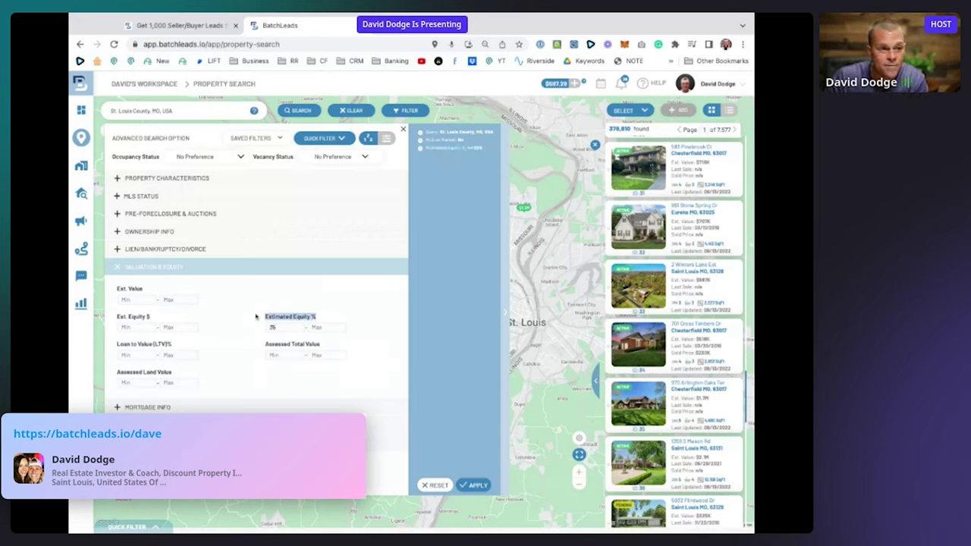
click(256, 318)
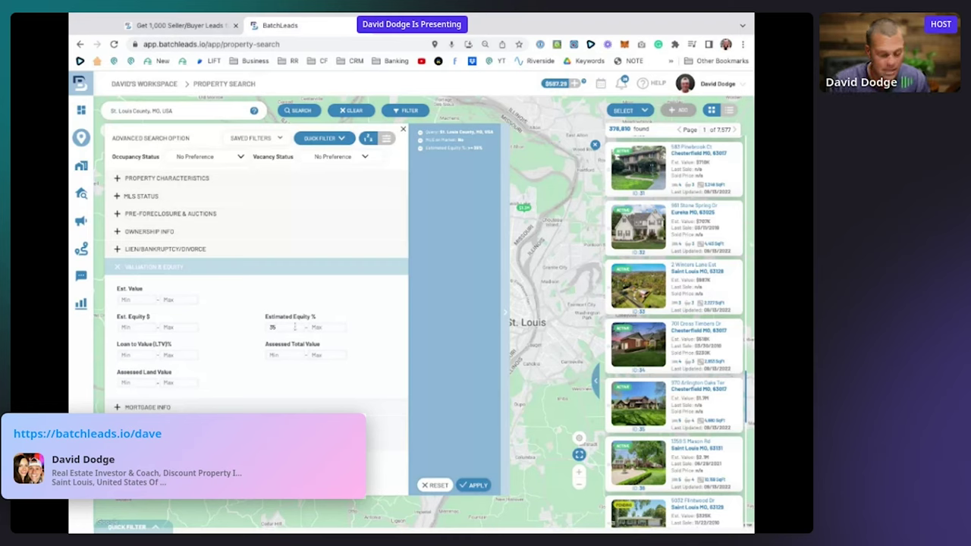
key(BackSpace)
key(BackSpace)
text(40)
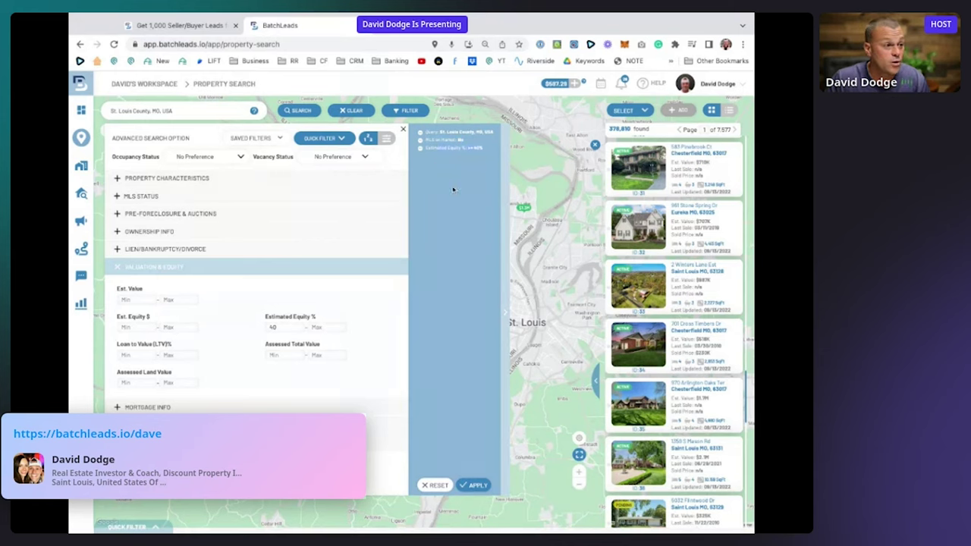
- Set the vacancy status to Property Vacant, apply the filters and check the number of properties found
click(330, 157)
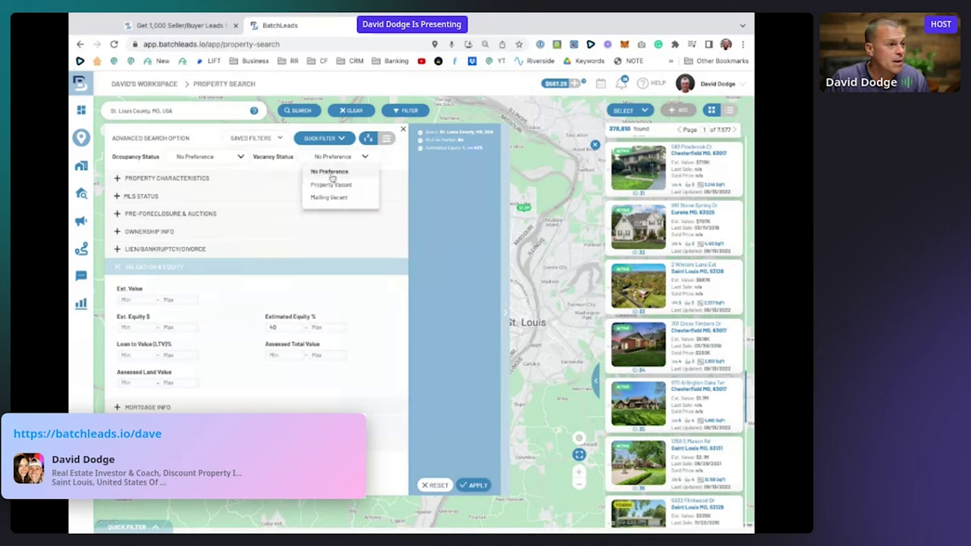
click(325, 187)
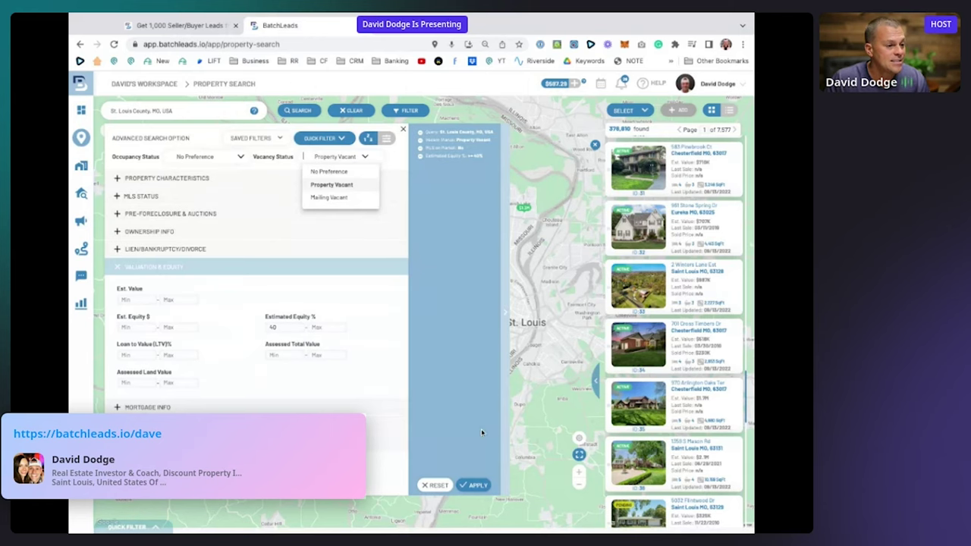
click(477, 486)
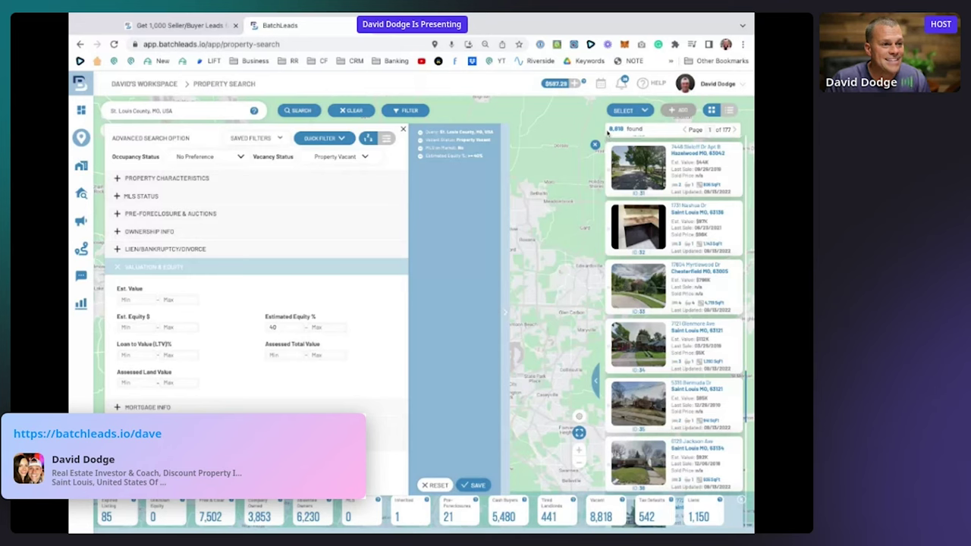
drag(607, 129, 654, 132)
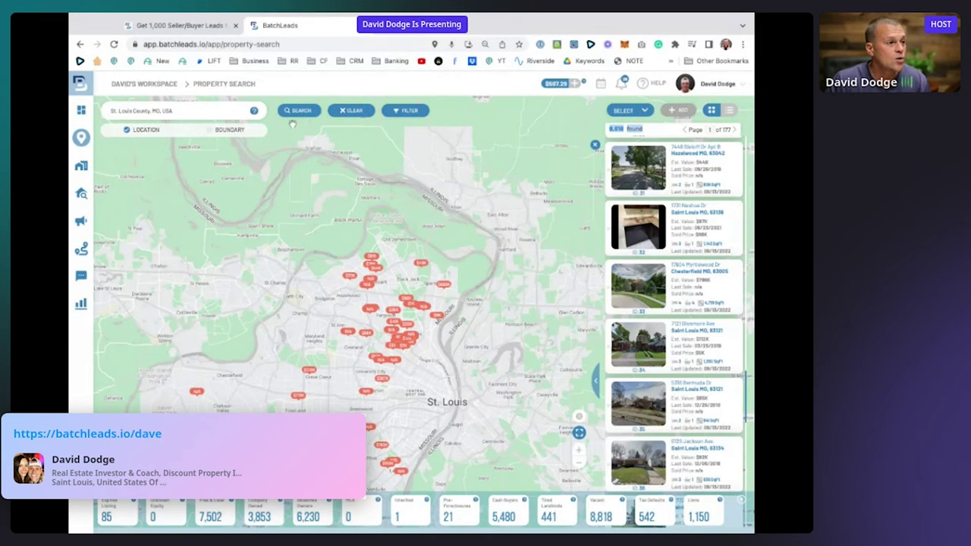
- Set the property characteristics to at least 2 bedrooms and 750 sq ft of building area, and apply the filters
click(404, 110)
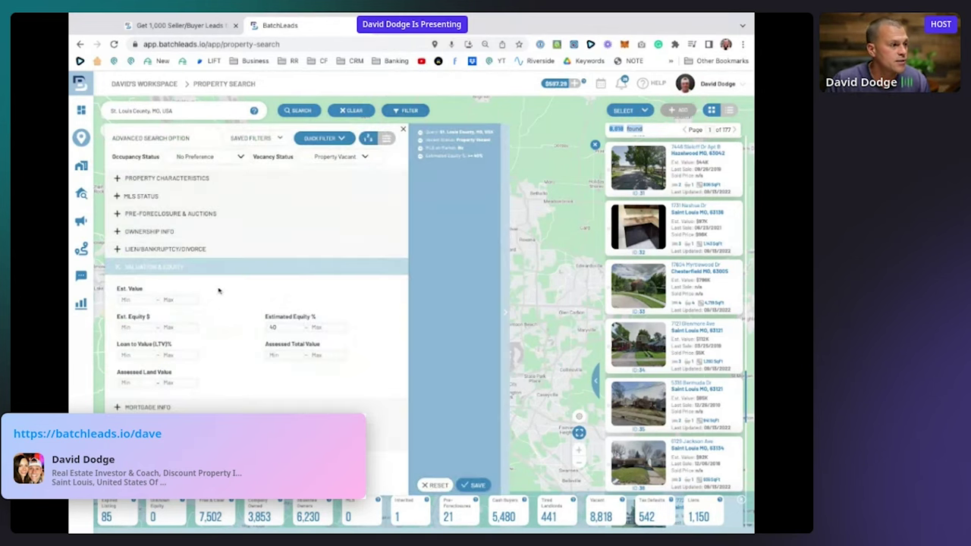
click(126, 179)
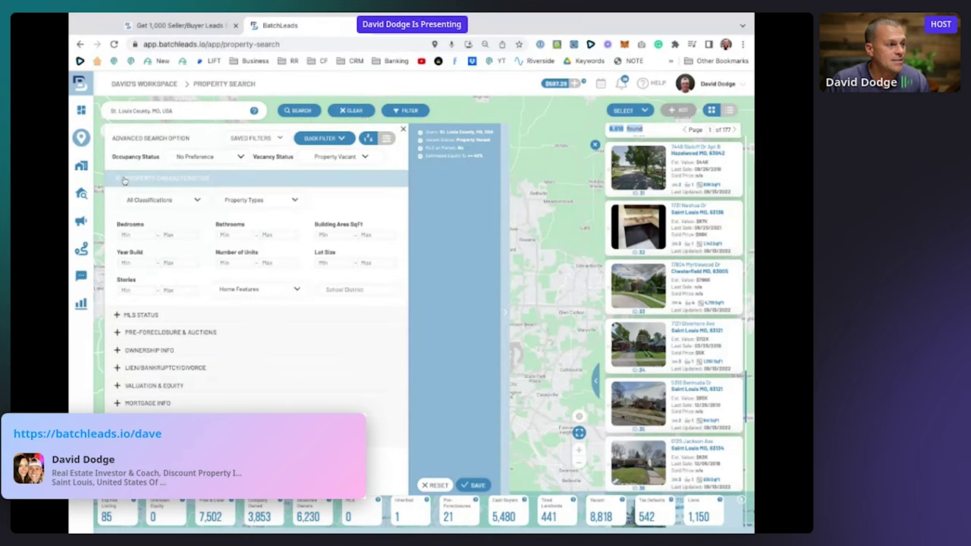
click(144, 234)
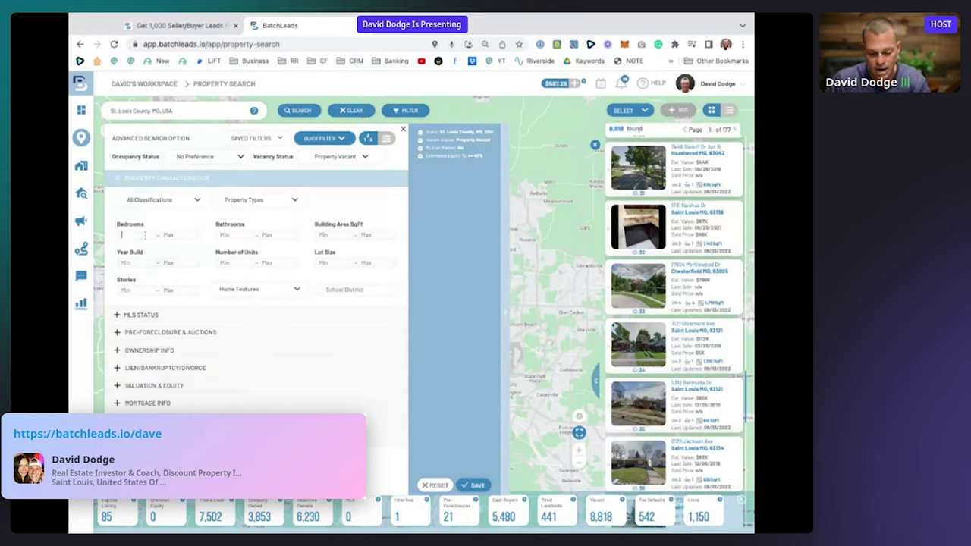
text(2)
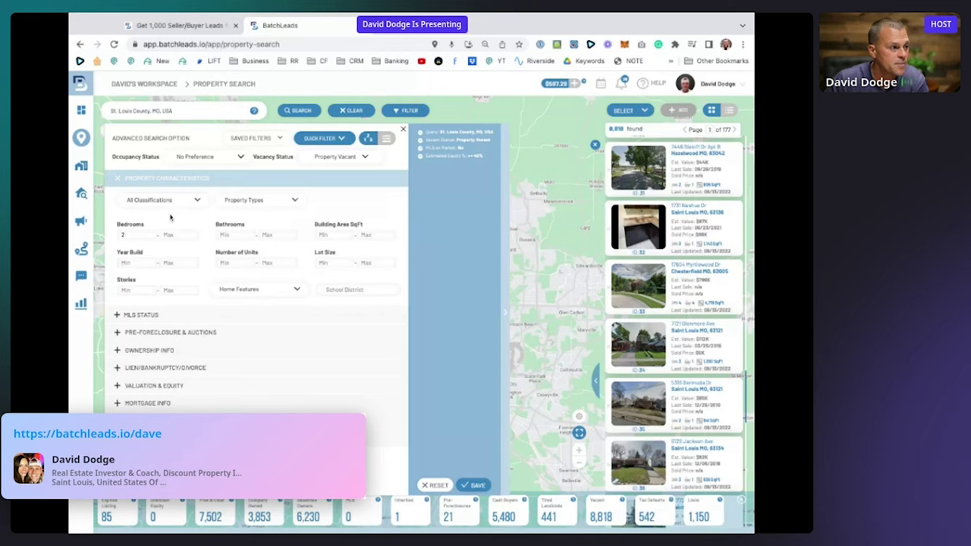
click(333, 236)
text(1)
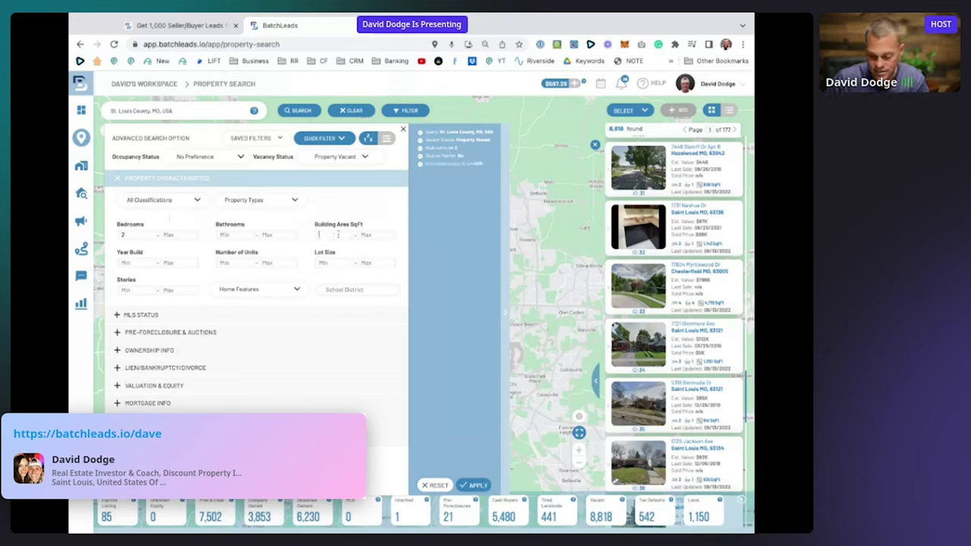
text(50)
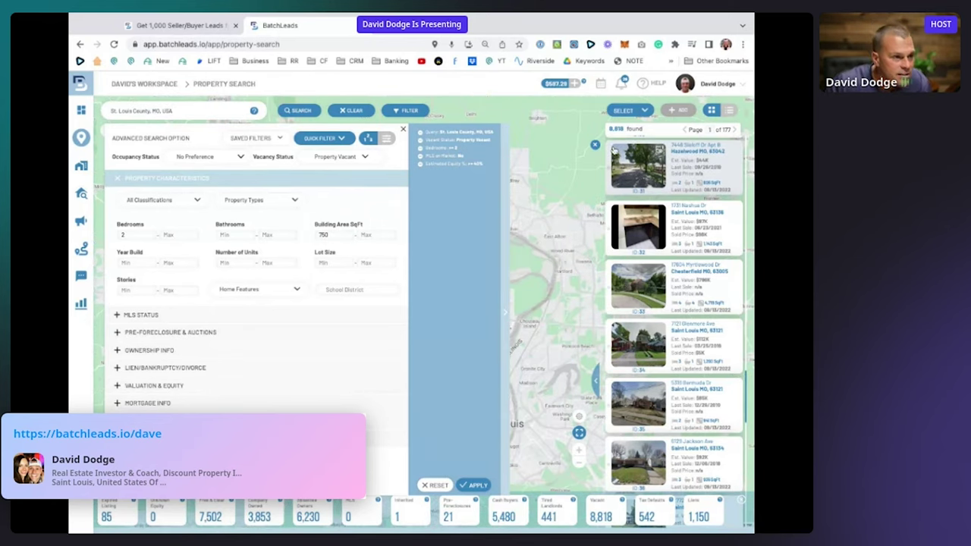
click(471, 485)
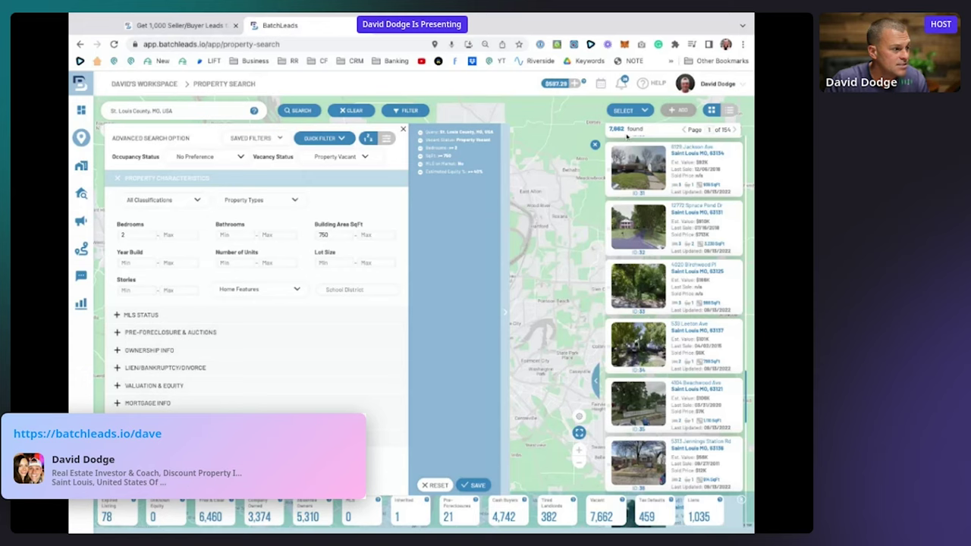
- Set the minimum years of ownership to 5 and apply the filters without saving them as a named filter
click(117, 351)
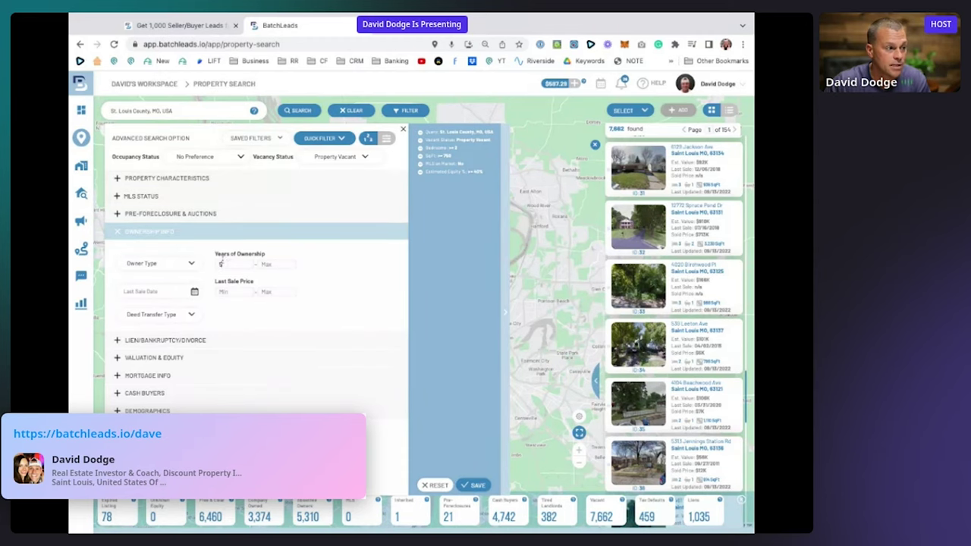
click(475, 485)
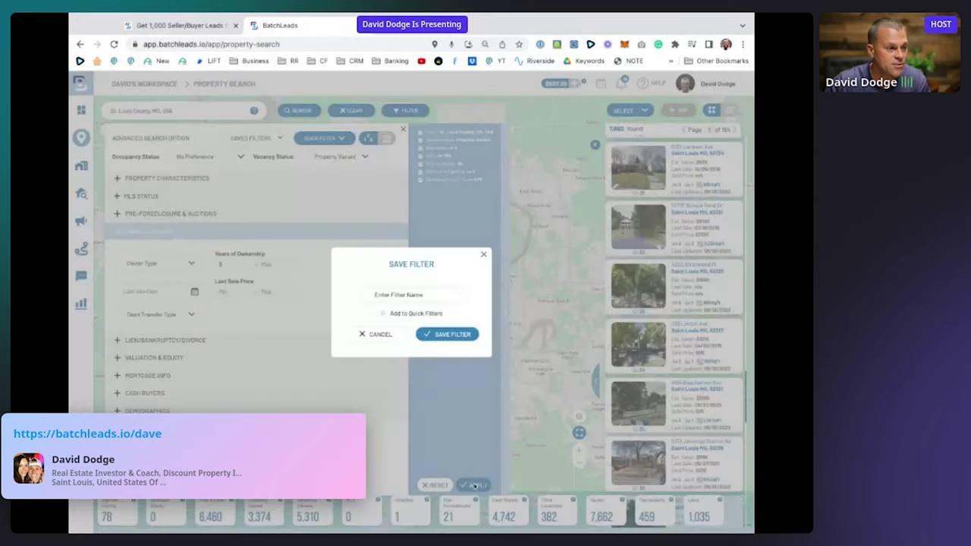
click(483, 254)
click(478, 486)
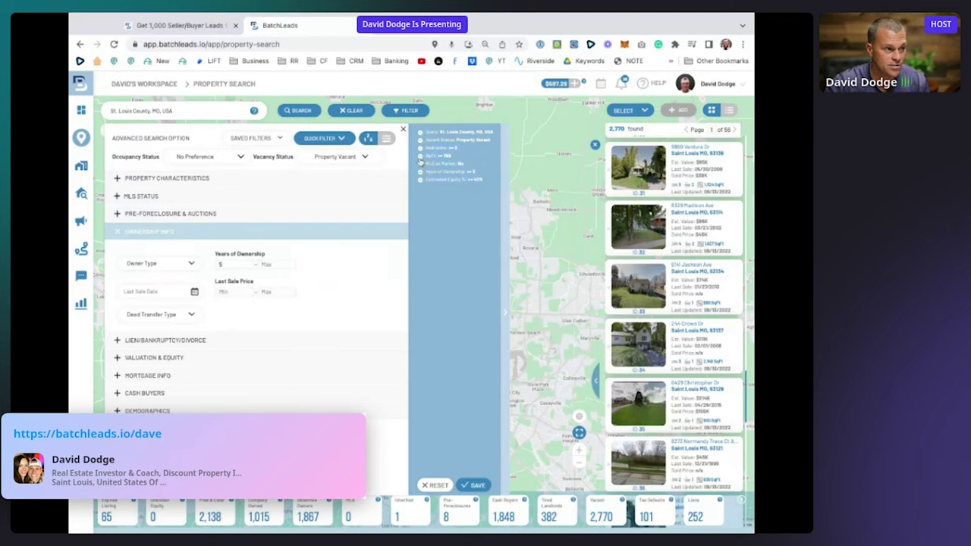
- Remove the building area, on-market and estimated equity criteria, reapply the filters and check the number of properties found
click(420, 156)
click(421, 163)
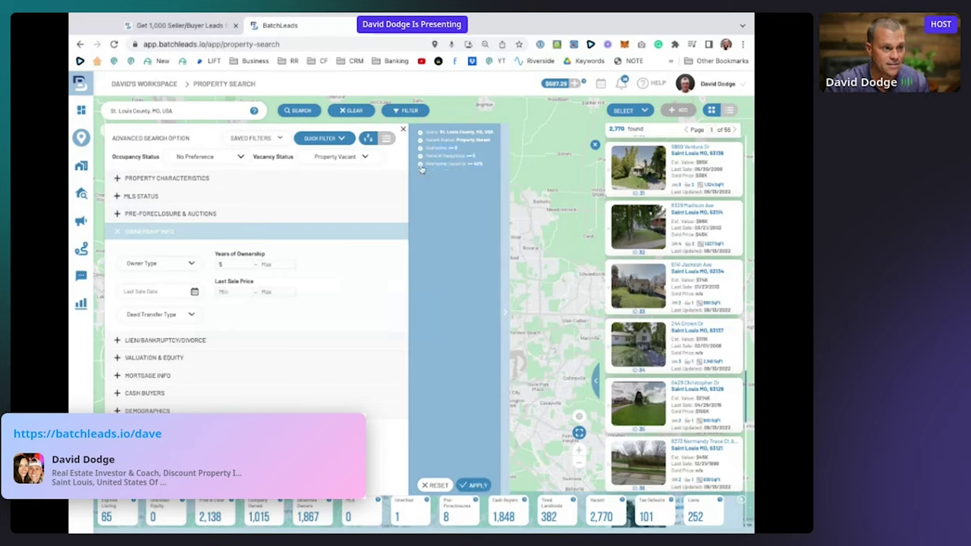
click(421, 163)
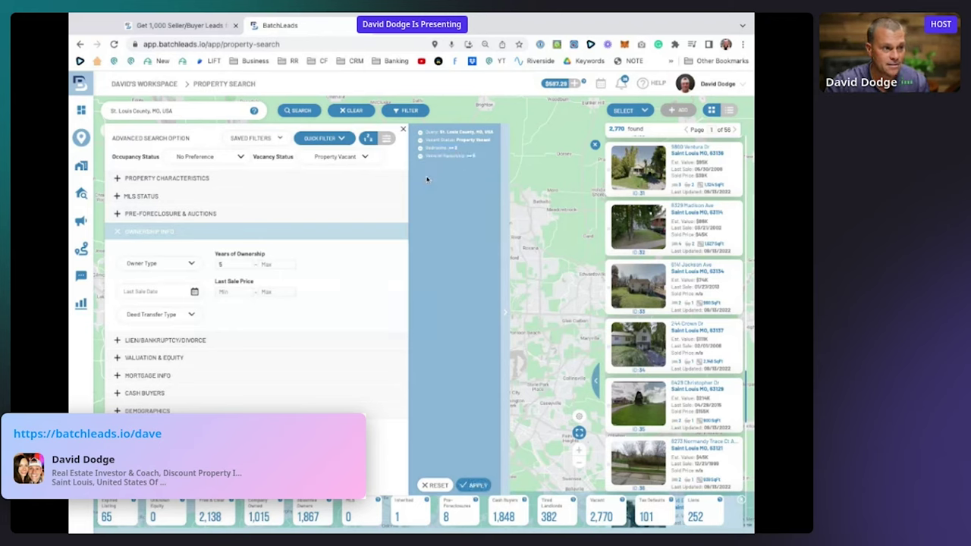
click(476, 486)
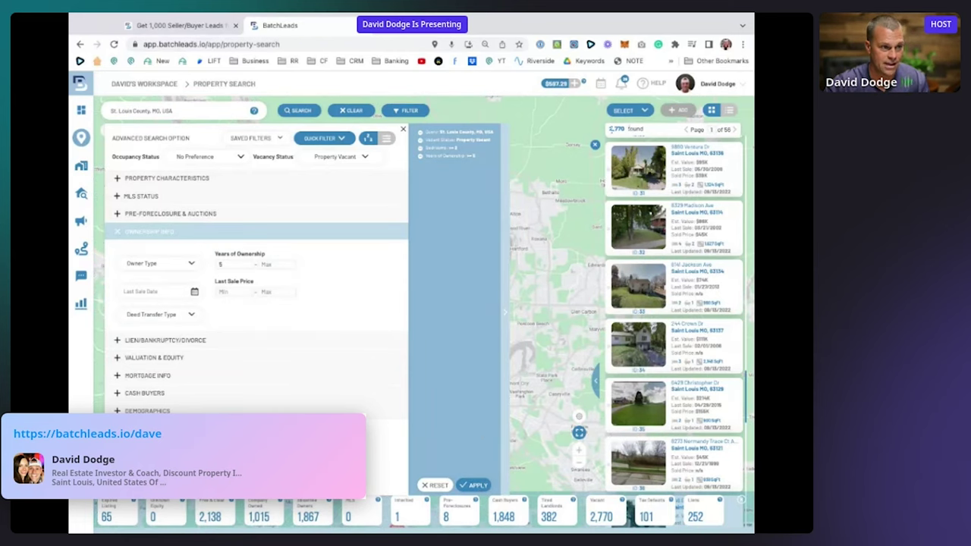
drag(609, 129, 649, 130)
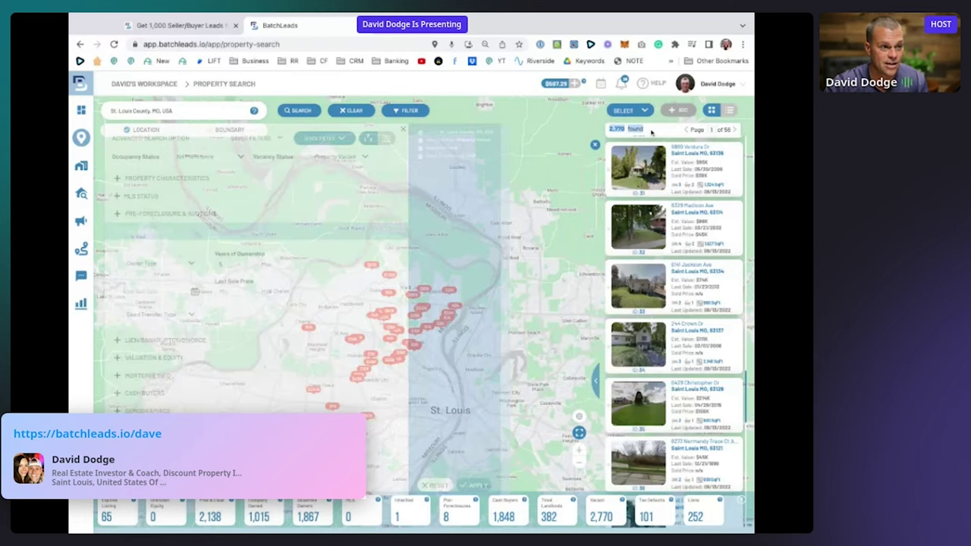